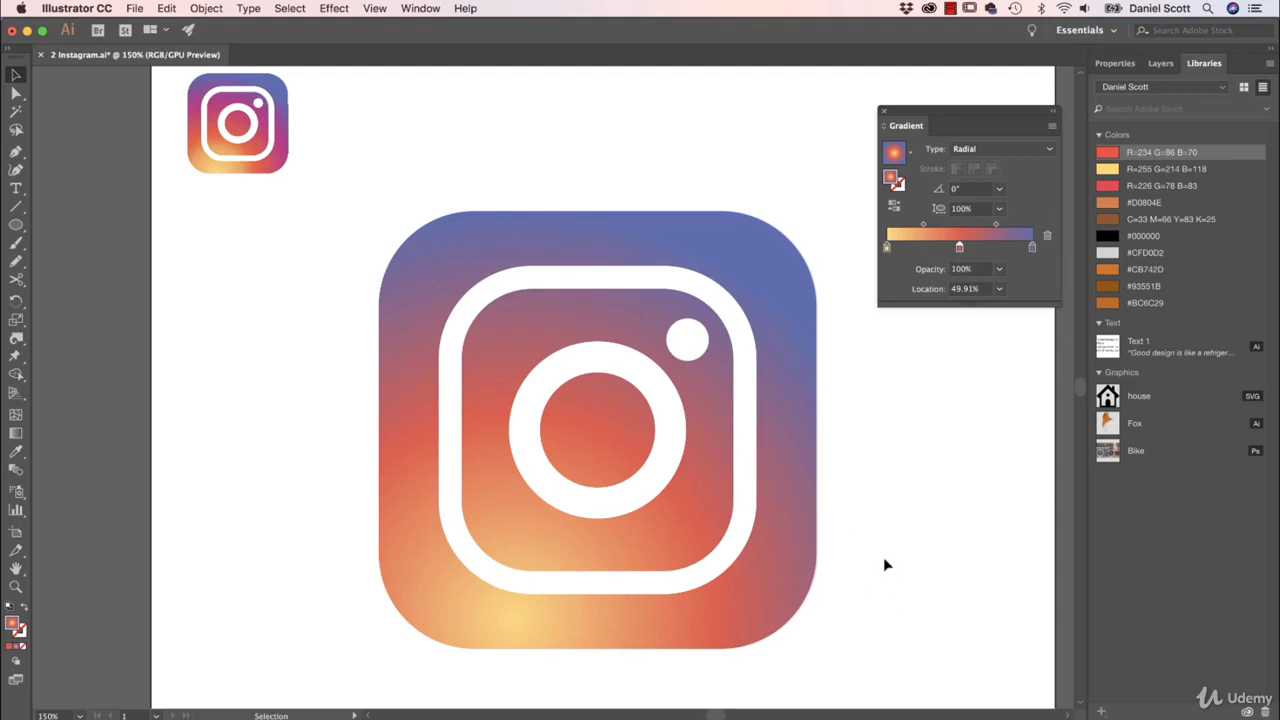
Step: Close the current document and open 2 Instagram.ai from the Logo Exercise folder inside Exercise Files
{"action": "key", "text": "super+w"}
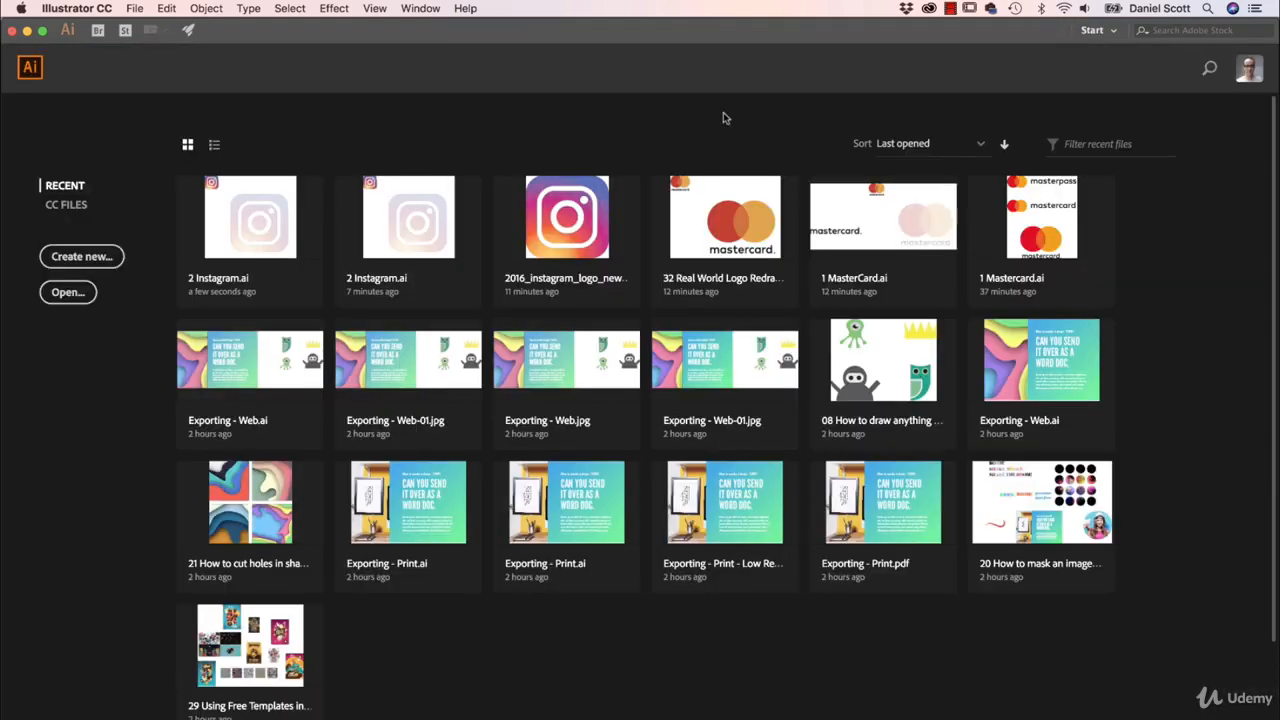
{"action": "left_click", "coordinate": [134, 8]}
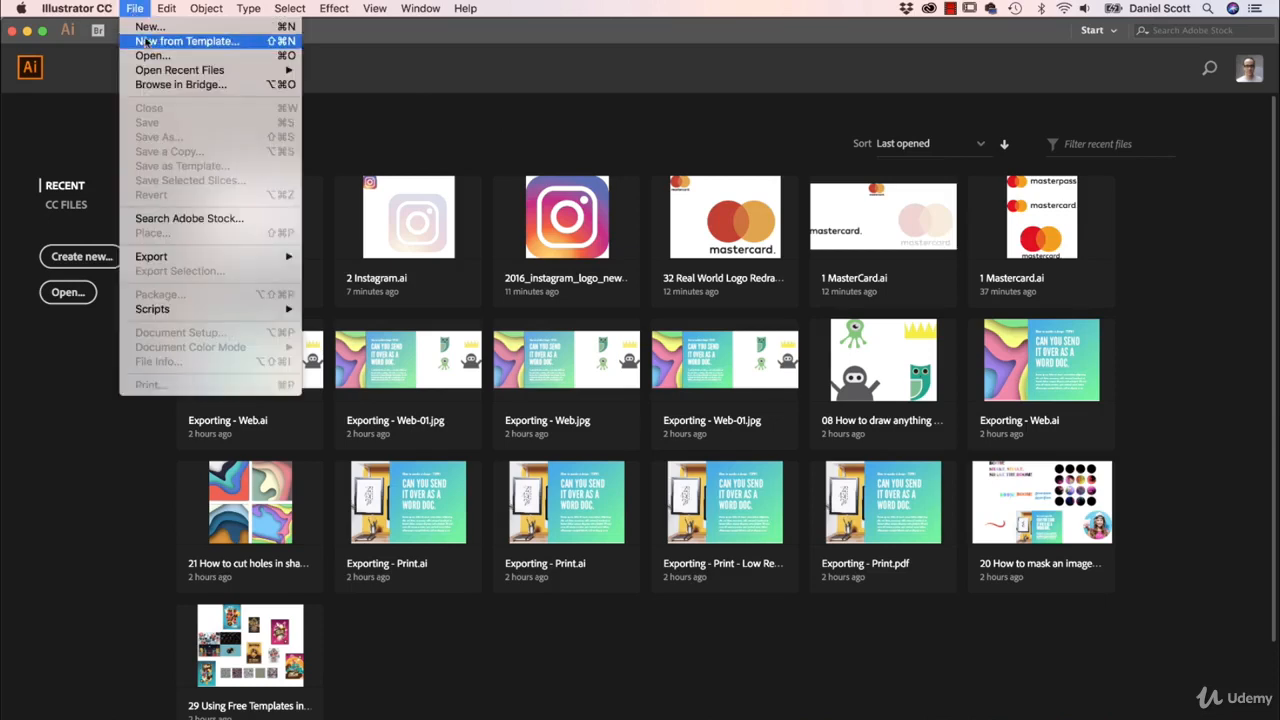
{"action": "left_click", "coordinate": [146, 52]}
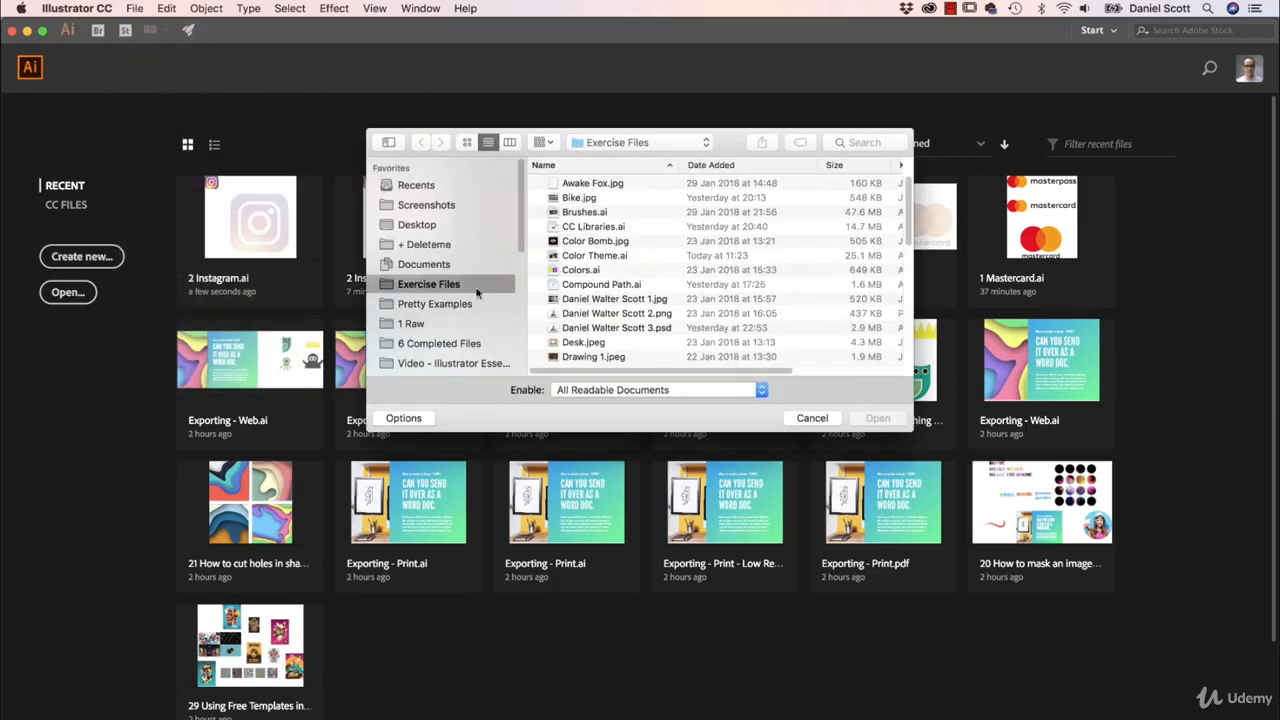
{"action": "scroll", "coordinate": [625, 325], "scroll_direction": "down", "scroll_amount": 5}
{"action": "scroll", "coordinate": [611, 320], "scroll_direction": "down", "scroll_amount": 1}
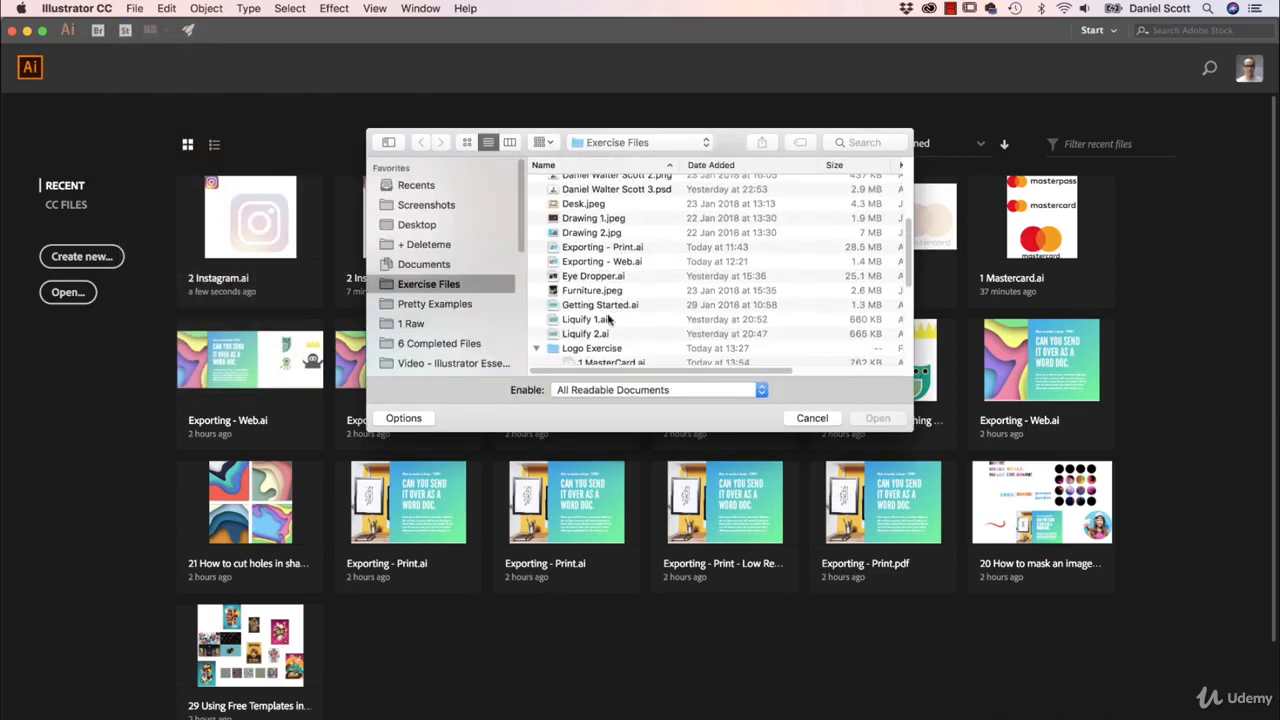
{"action": "left_click", "coordinate": [591, 349]}
{"action": "scroll", "coordinate": [591, 335], "scroll_direction": "down", "scroll_amount": 4}
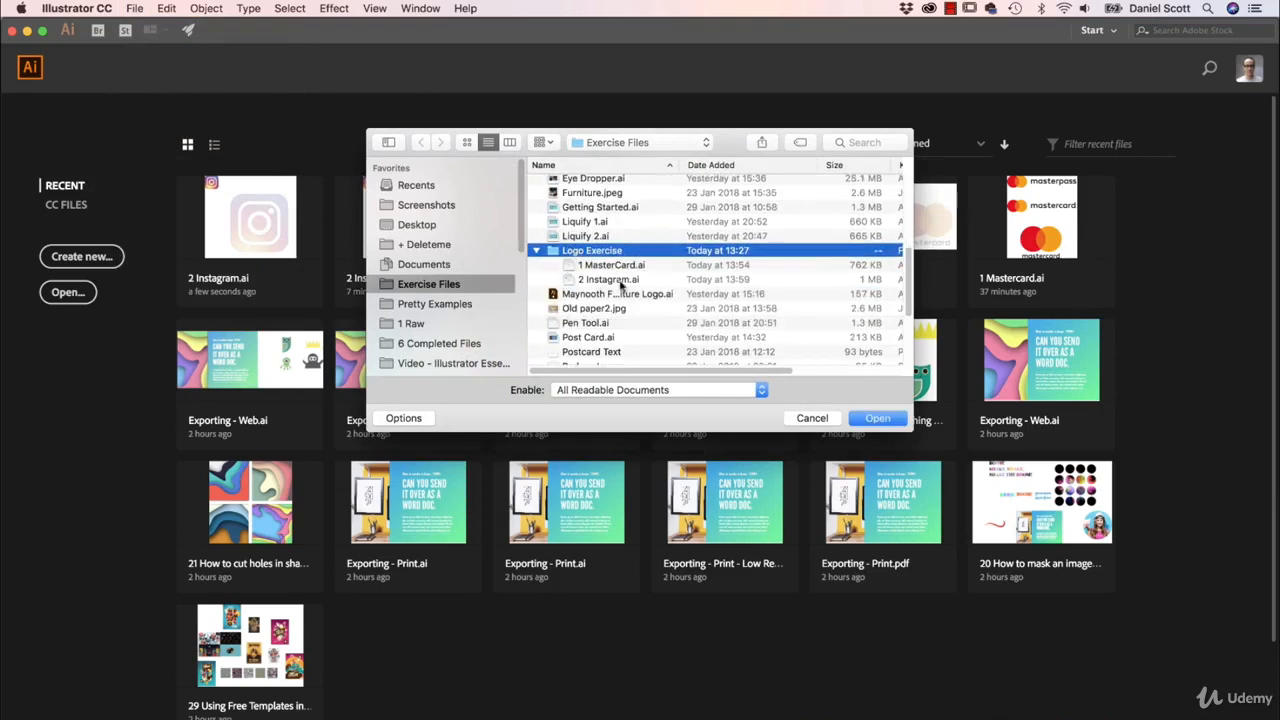
{"action": "left_click", "coordinate": [610, 281]}
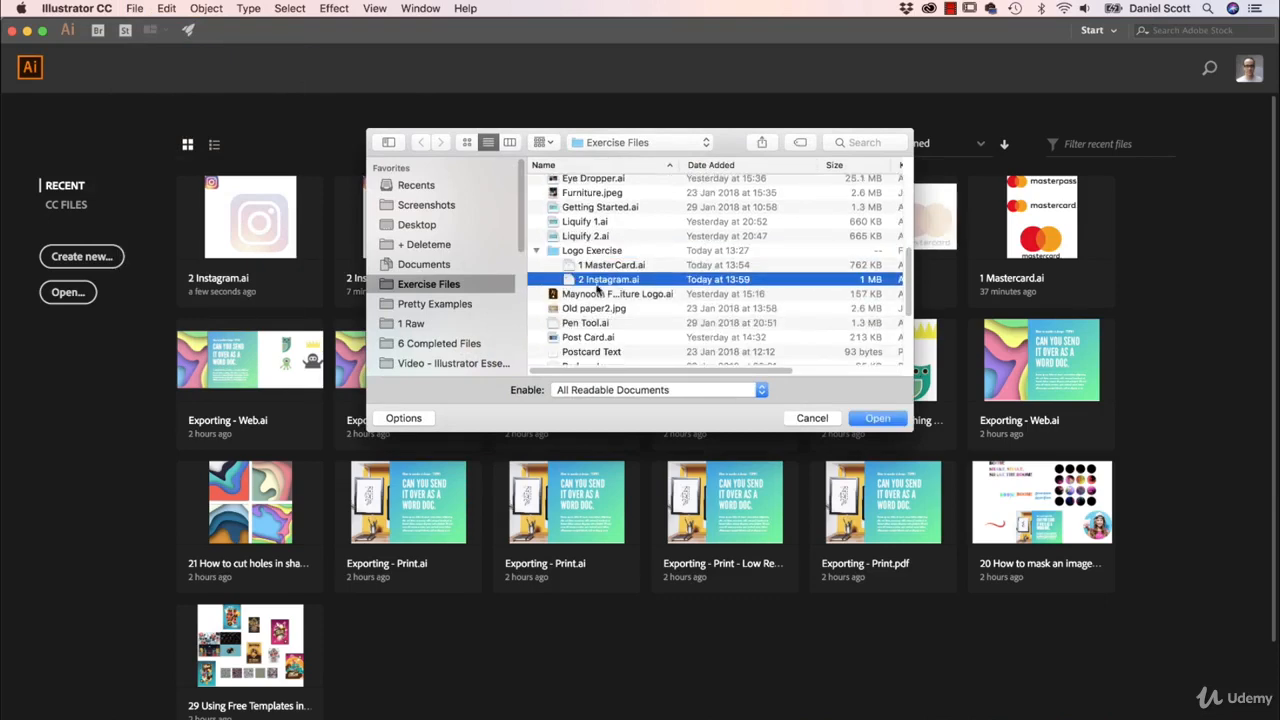
{"action": "left_click", "coordinate": [886, 426]}
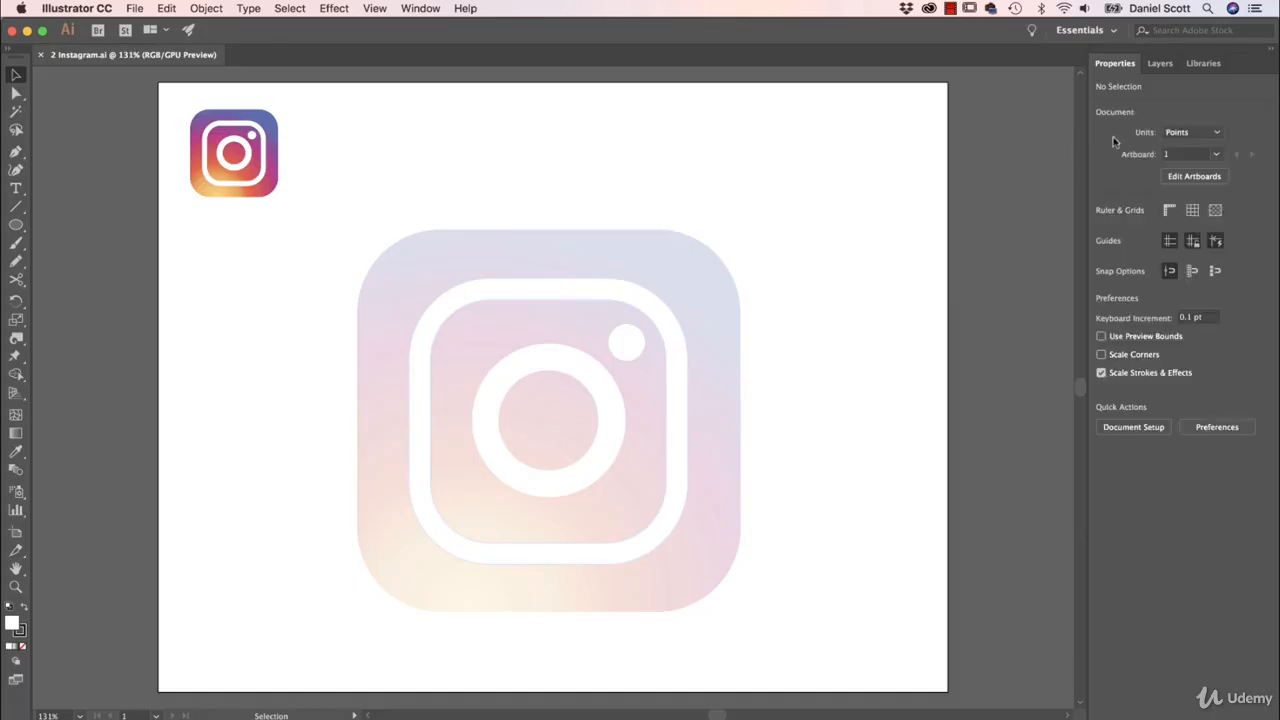
Step: Check what the Background layer contains by hiding it and showing it again, and return to the document properties
{"action": "left_click", "coordinate": [1158, 66]}
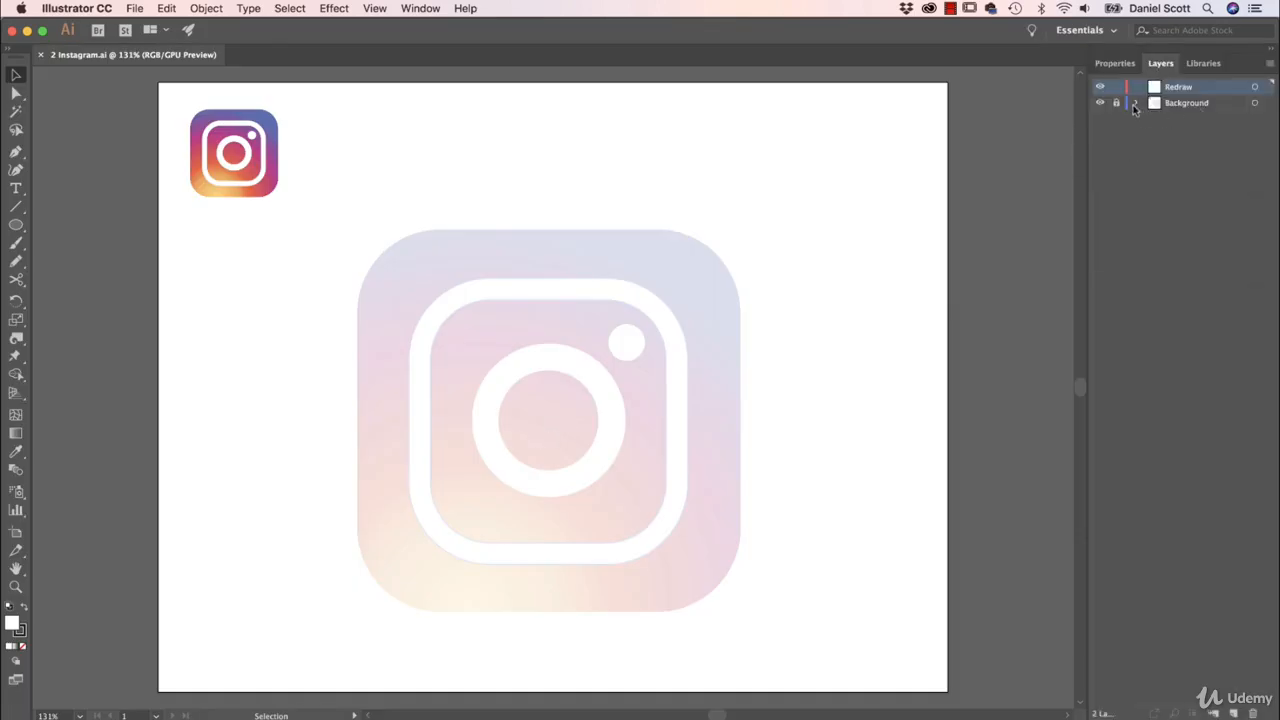
{"action": "left_click", "coordinate": [1100, 104]}
{"action": "left_click", "coordinate": [1100, 104]}
{"action": "left_click", "coordinate": [1115, 63]}
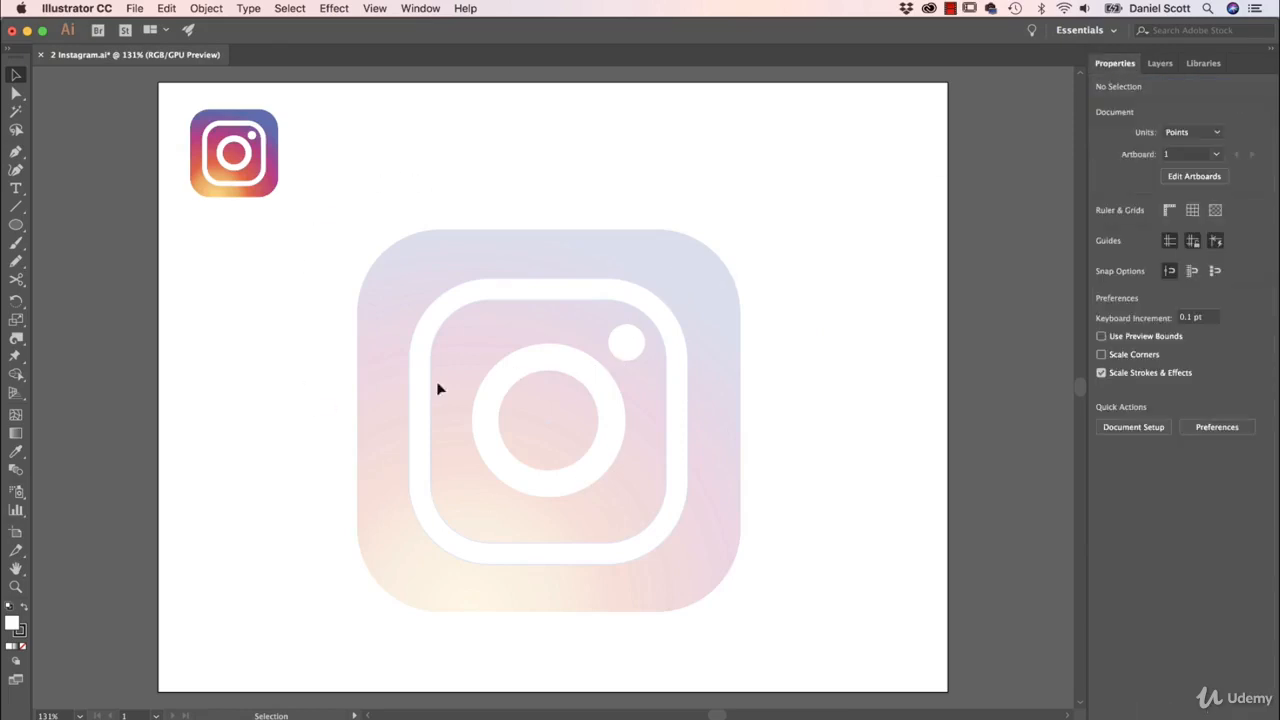
Step: Draw a square about 383 pt wide with no fill over the large faded Instagram icon using the Rectangle tool
{"action": "left_click", "coordinate": [18, 228]}
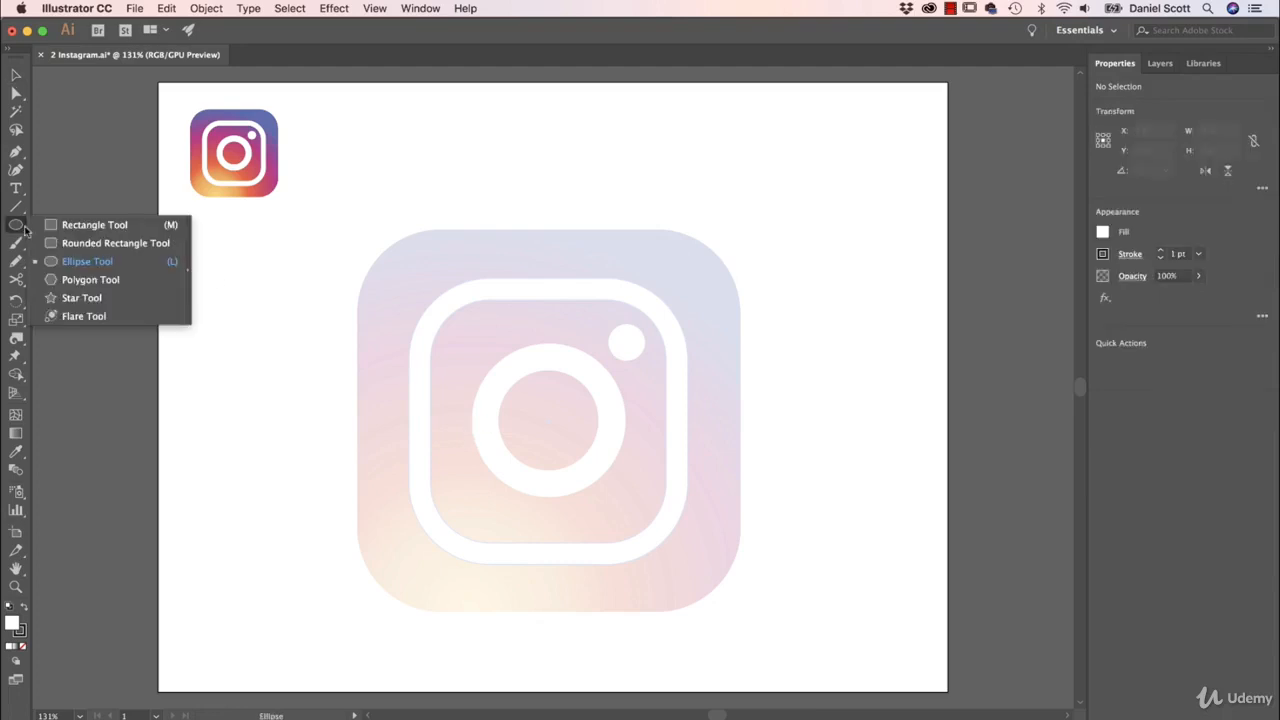
{"action": "left_click", "coordinate": [110, 226]}
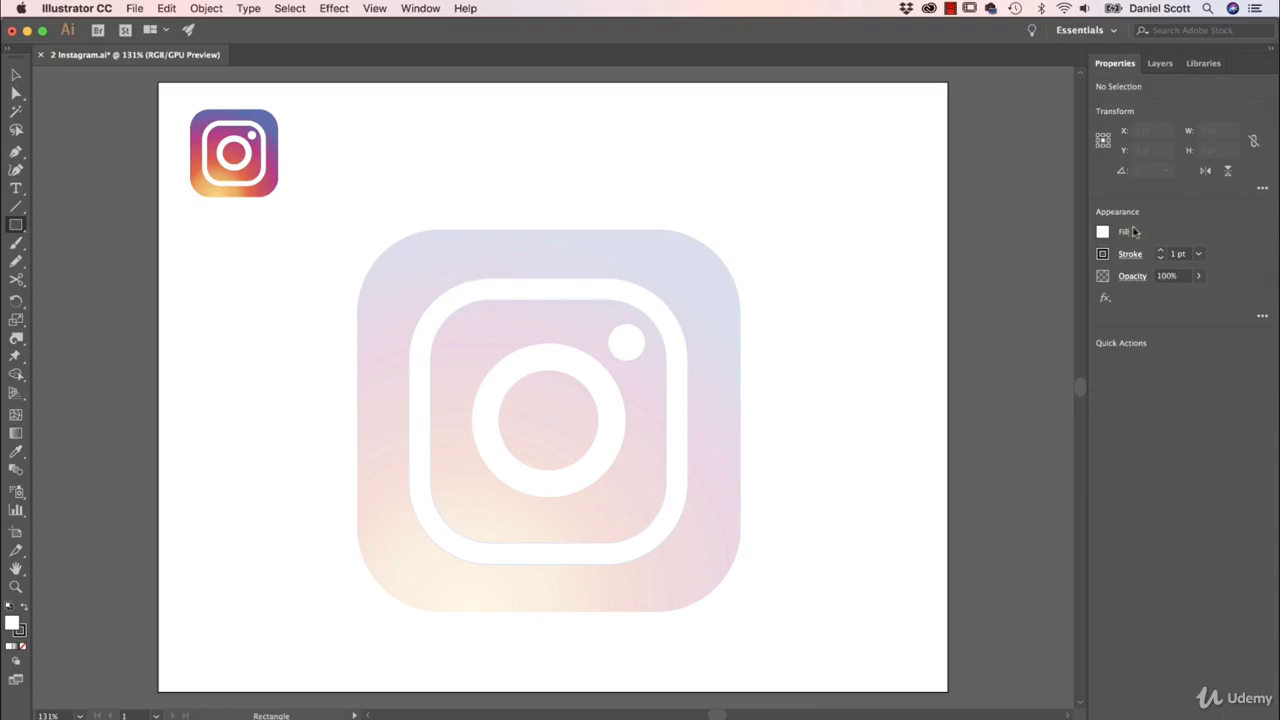
{"action": "left_click", "coordinate": [1103, 232]}
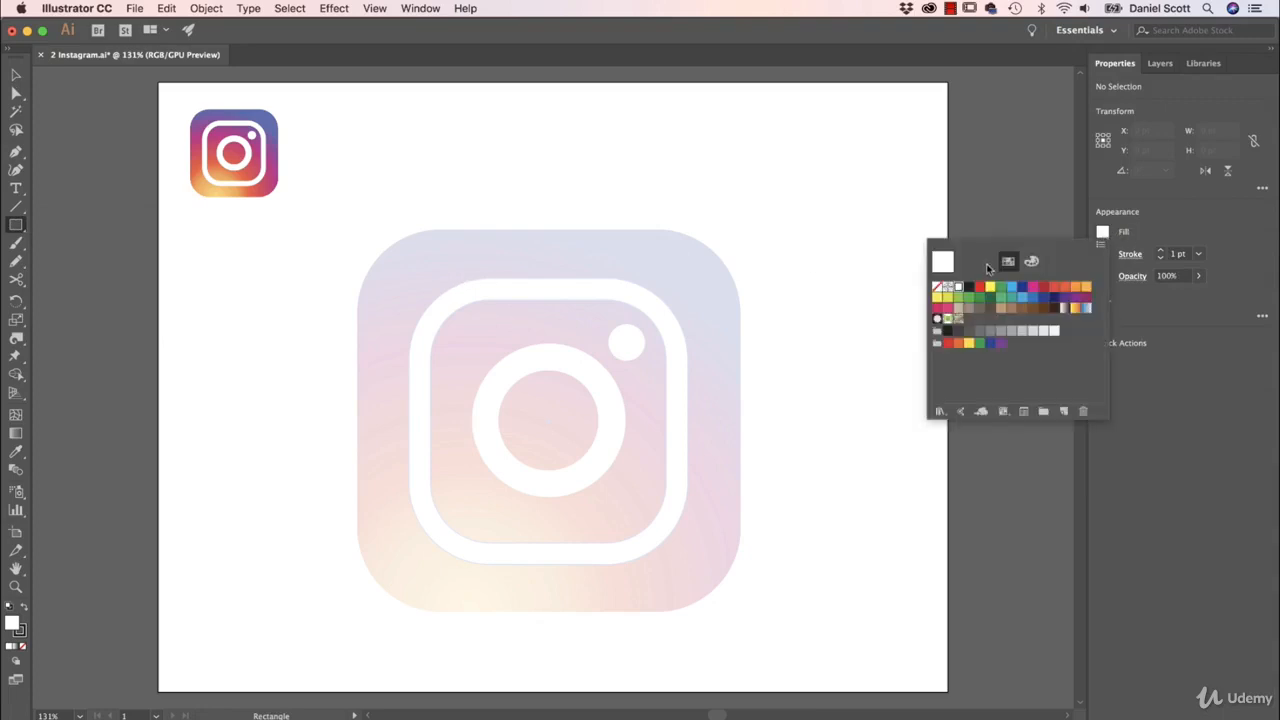
{"action": "left_click", "coordinate": [937, 287]}
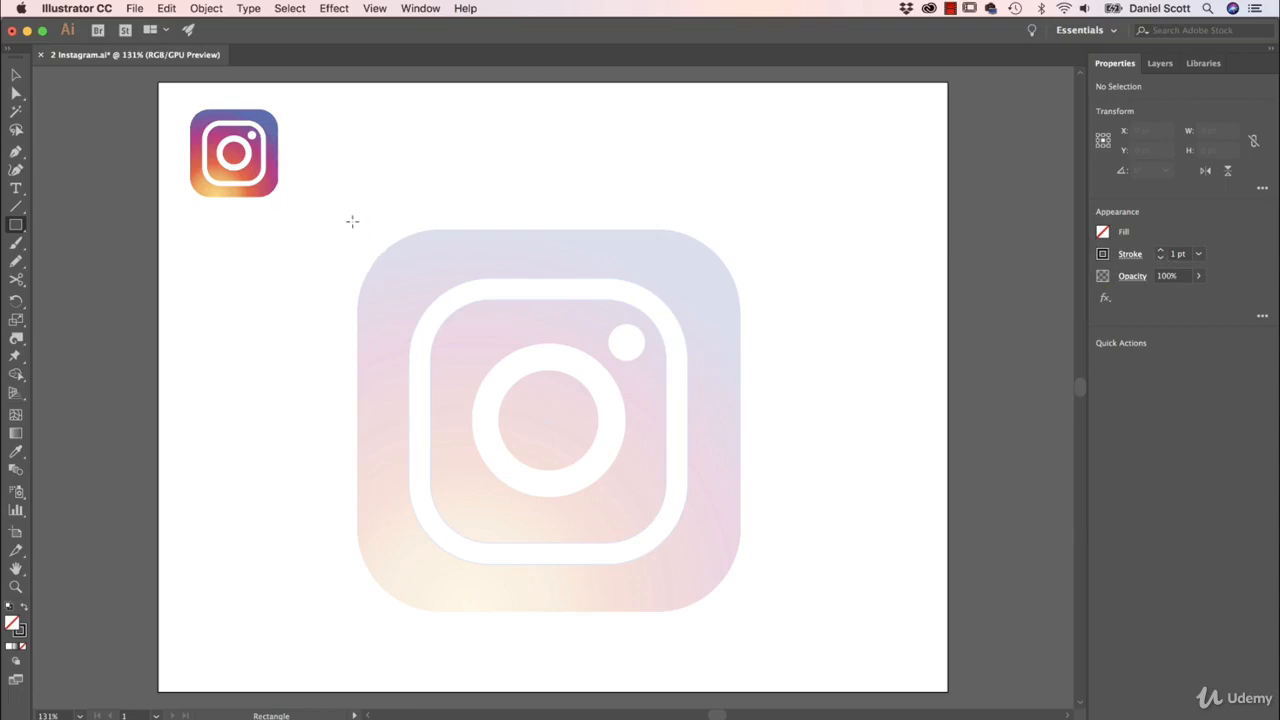
{"action": "left_click_drag", "start_coordinate": [352, 221], "coordinate": [735, 589]}
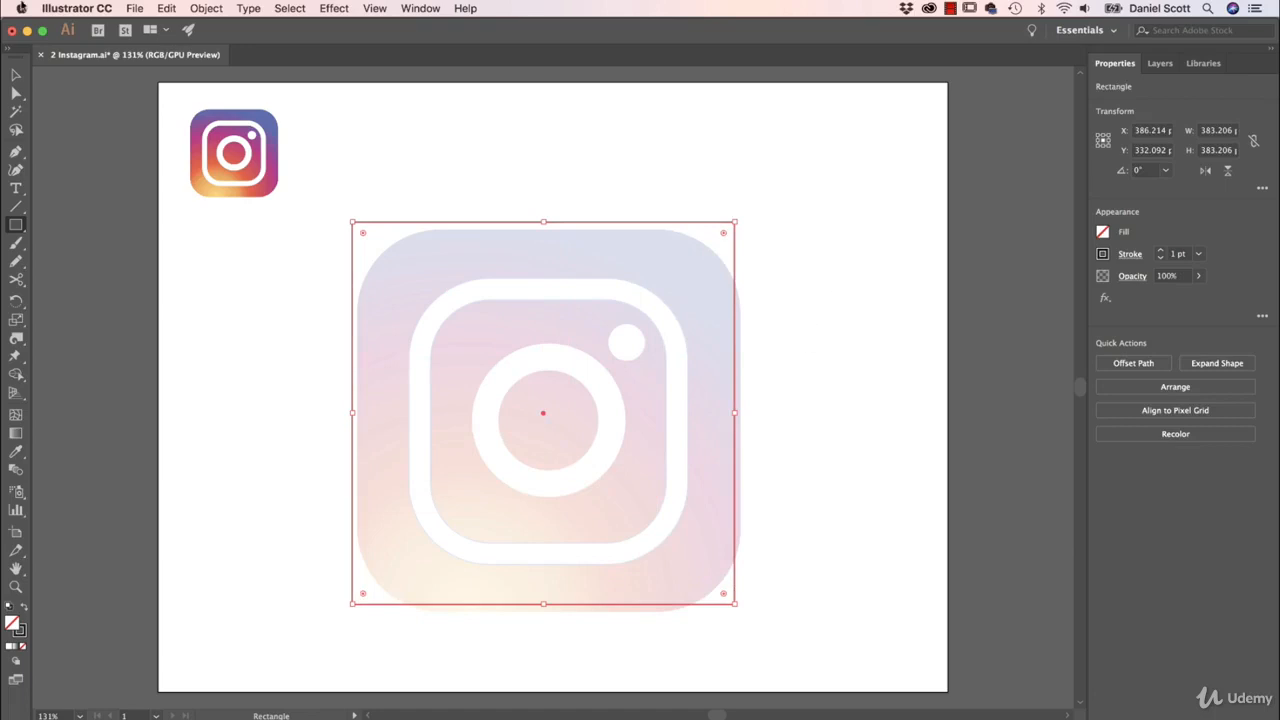
Step: Move the square onto the faded icon's outer edges and round its corners to match the icon's outline
{"action": "left_click", "coordinate": [16, 75]}
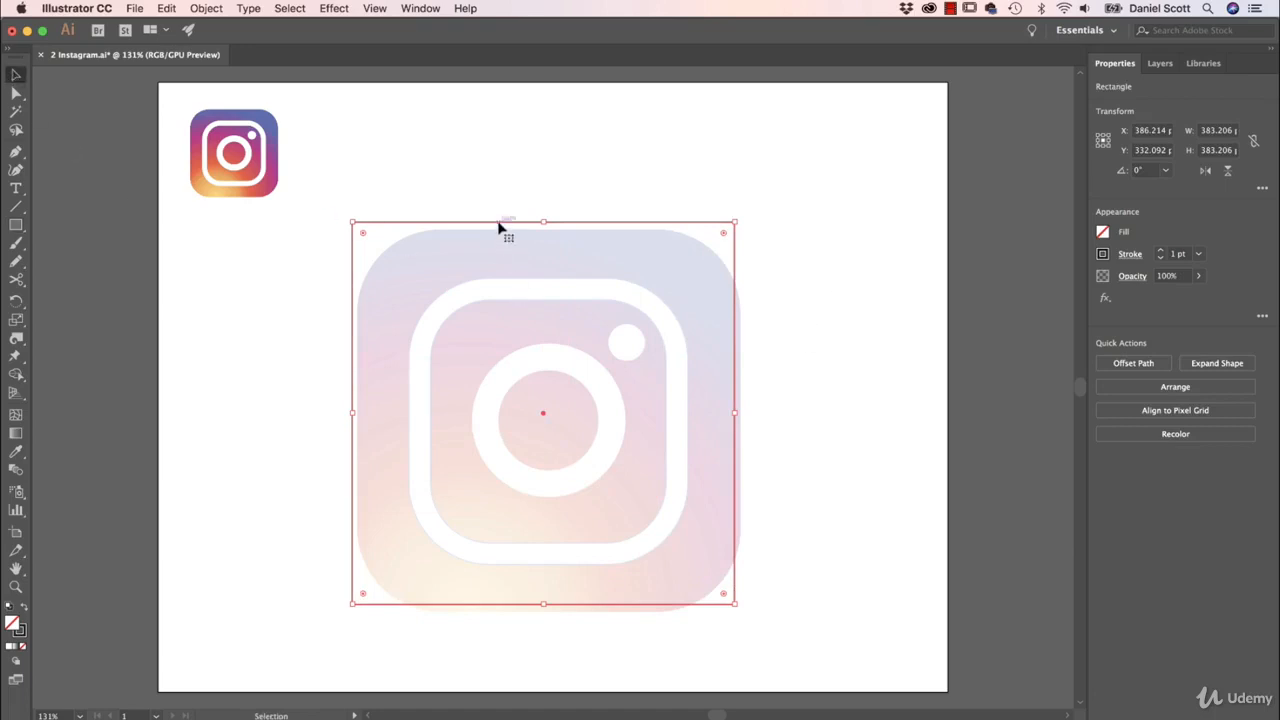
{"action": "left_click_drag", "start_coordinate": [499, 228], "coordinate": [504, 237]}
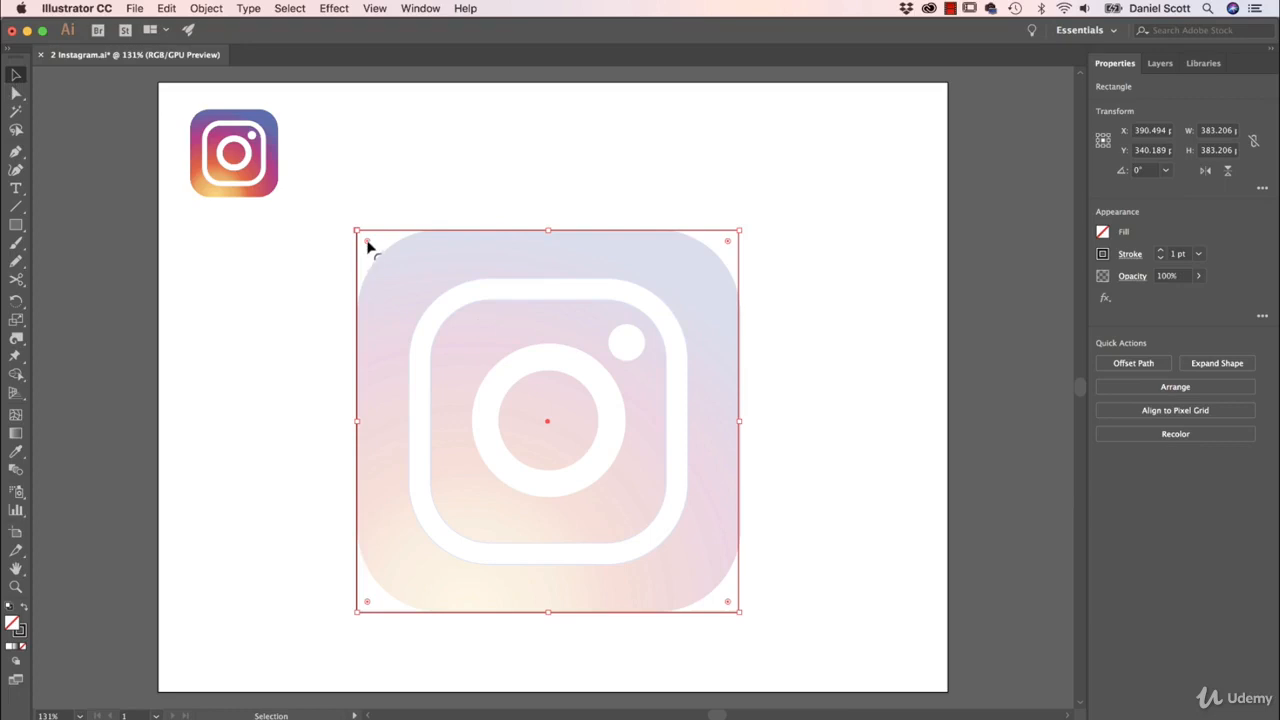
{"action": "left_click_drag", "start_coordinate": [367, 246], "coordinate": [447, 312]}
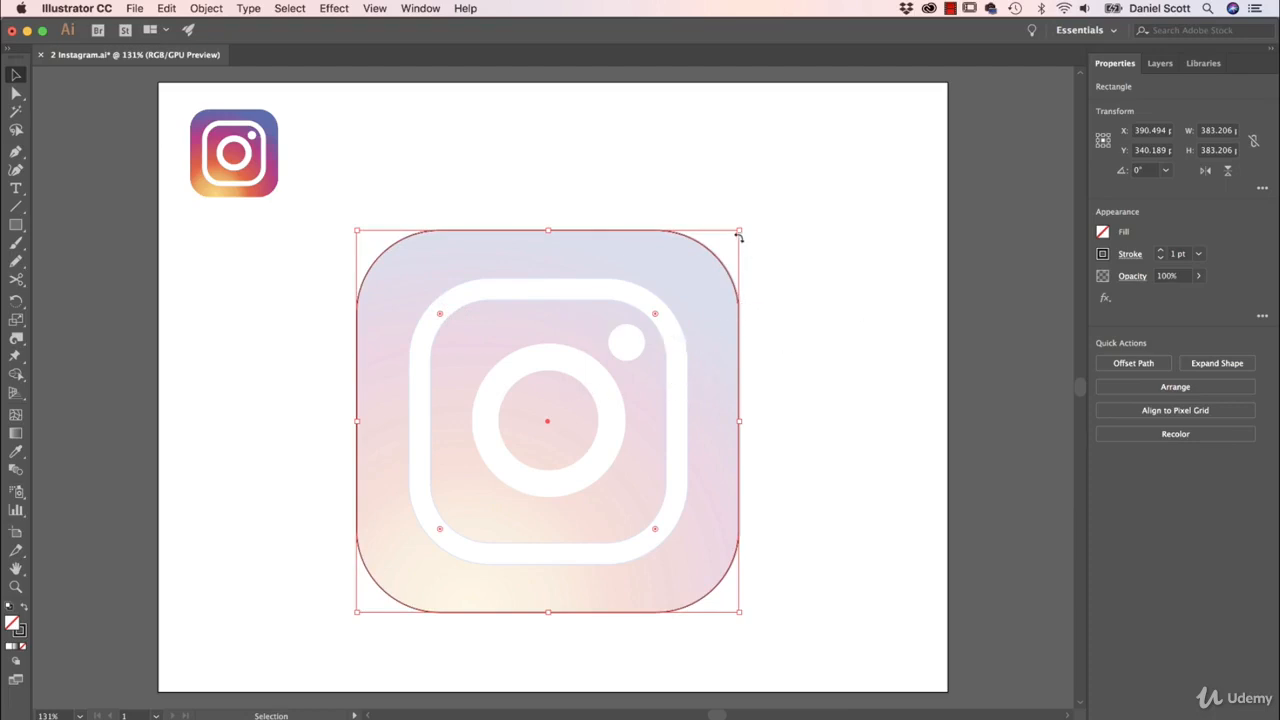
{"action": "key", "text": "super+v"}
{"action": "left_click", "coordinate": [166, 8]}
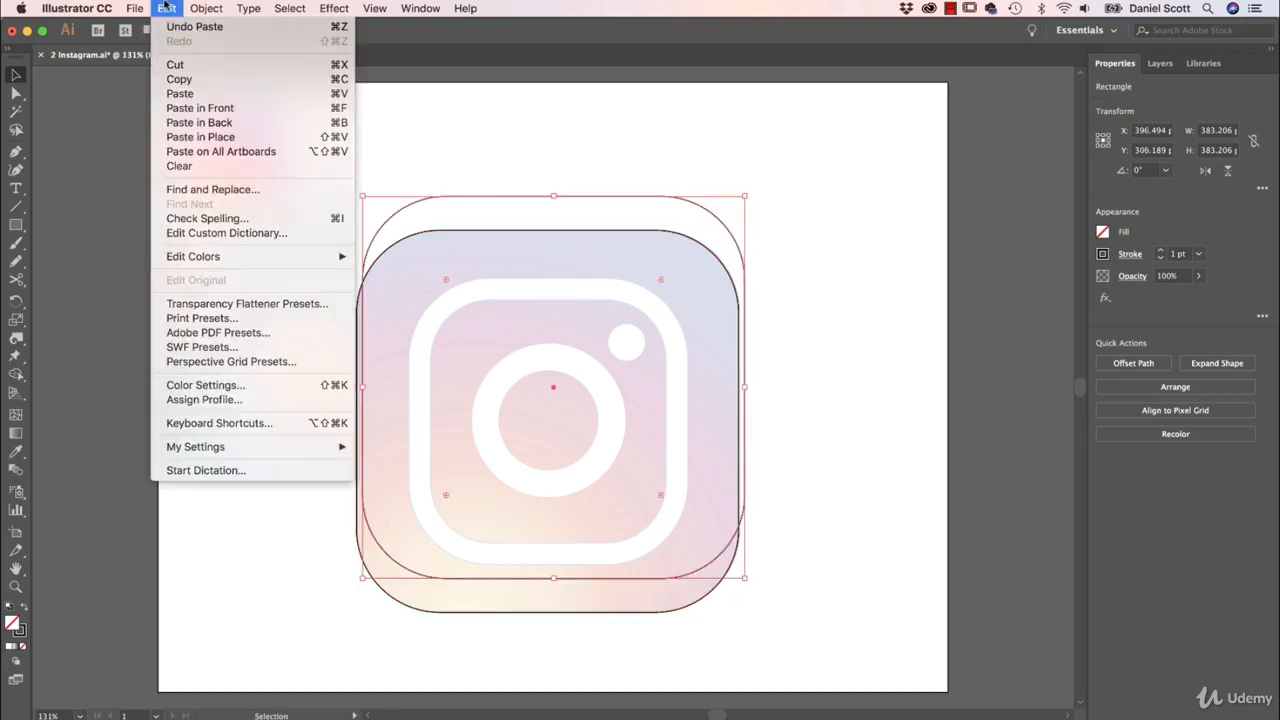
{"action": "left_click", "coordinate": [163, 6]}
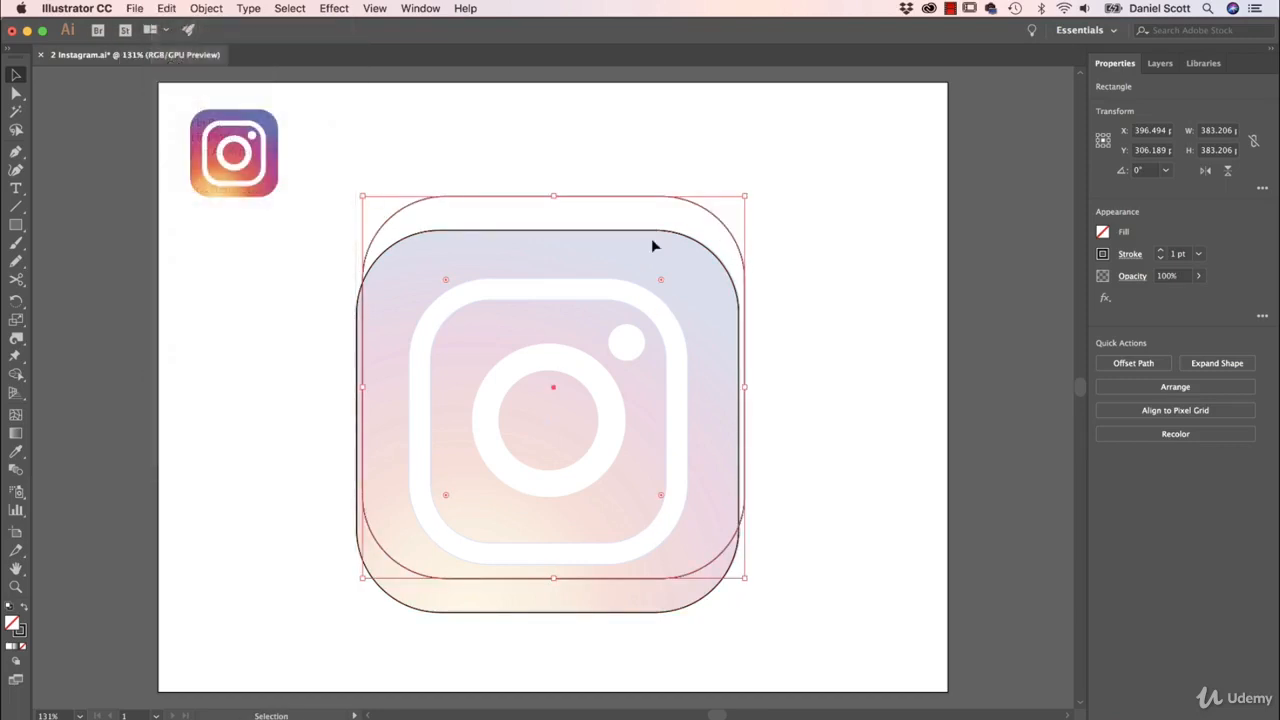
{"action": "key", "text": "Delete"}
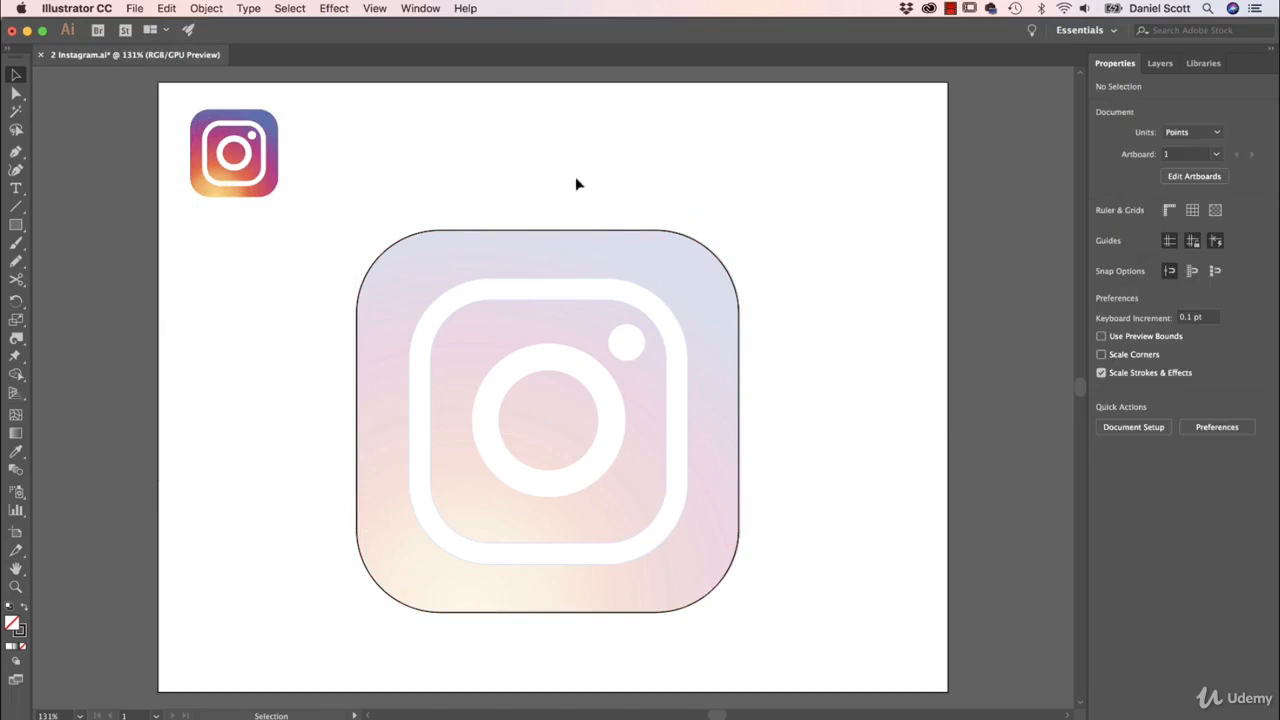
Step: Paste a copy of the rounded square in place, directly on top of the original
{"action": "left_click", "coordinate": [665, 287]}
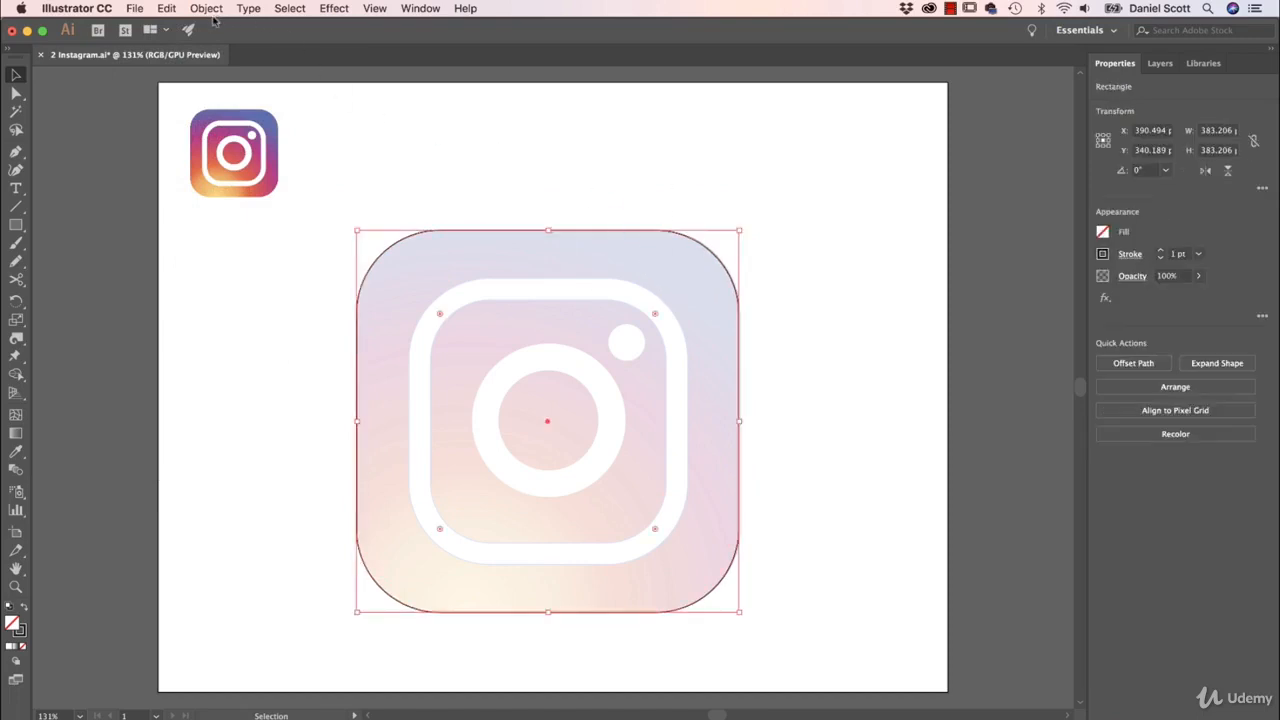
{"action": "left_click", "coordinate": [167, 9]}
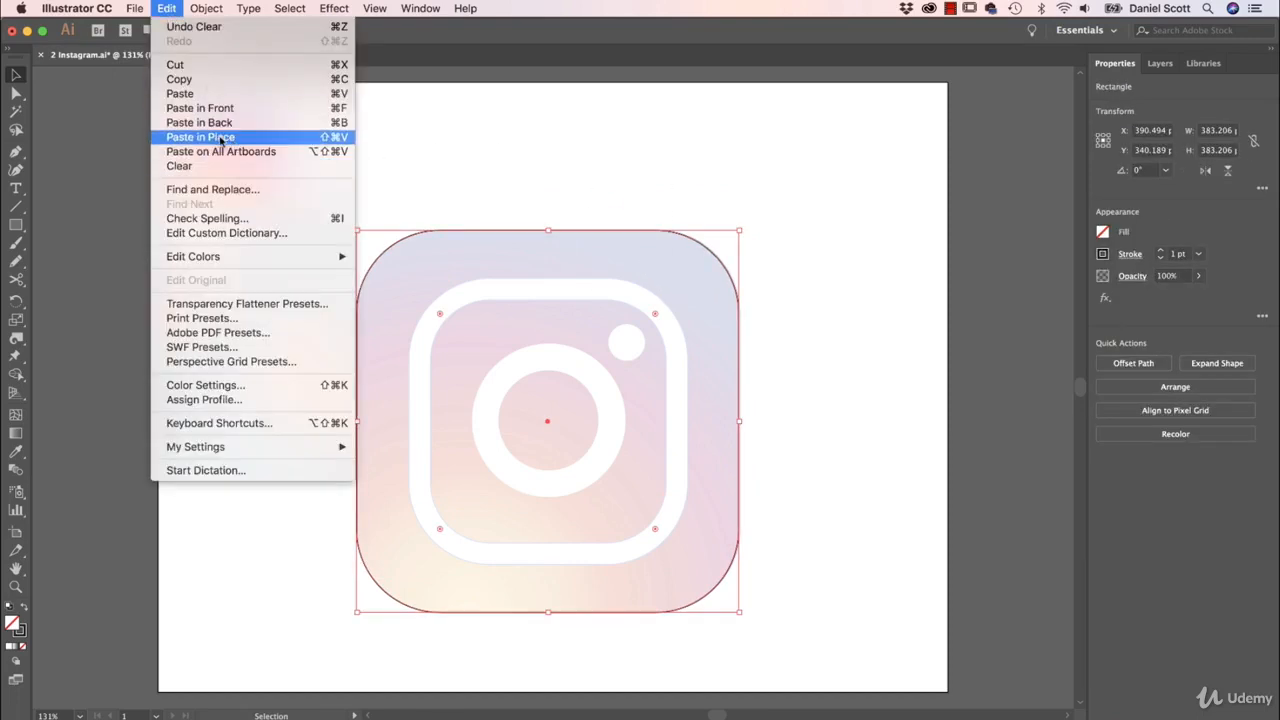
{"action": "left_click", "coordinate": [221, 141]}
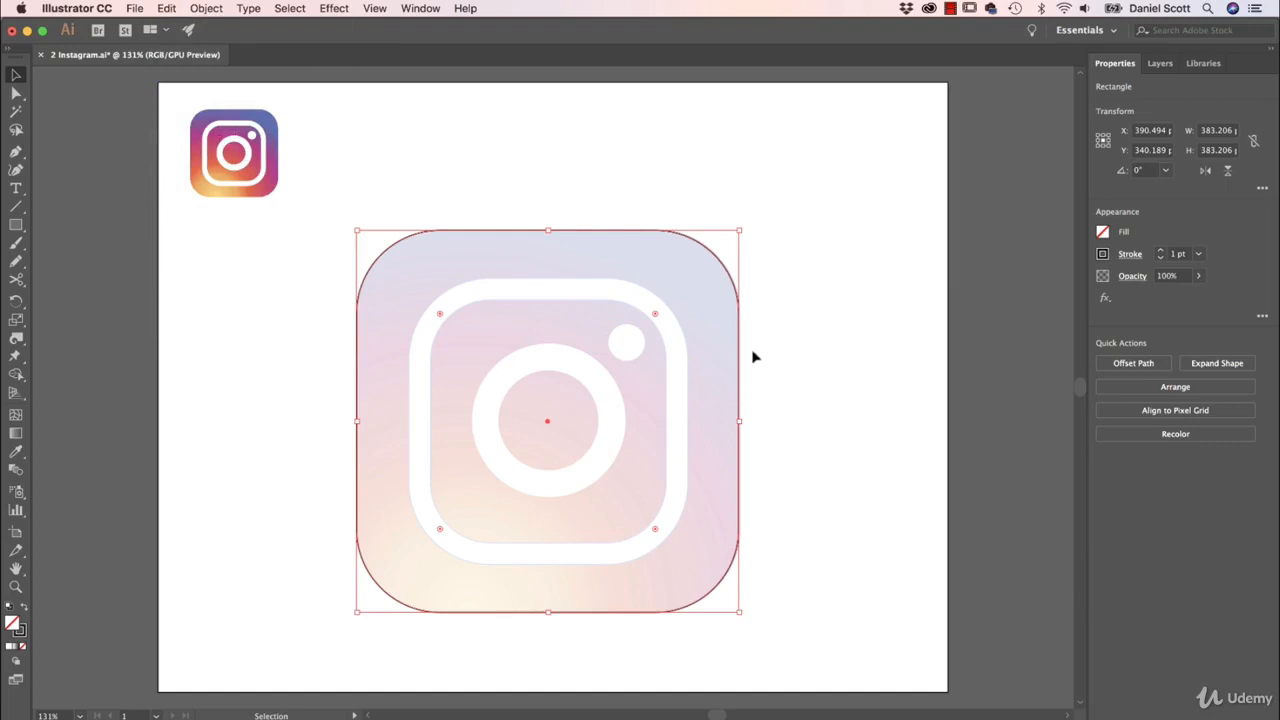
Step: Try moving the pasted rounded square and shrinking it from its upper-right corner, undoing each change
{"action": "key", "text": "a"}
{"action": "left_click_drag", "start_coordinate": [714, 357], "coordinate": [621, 401]}
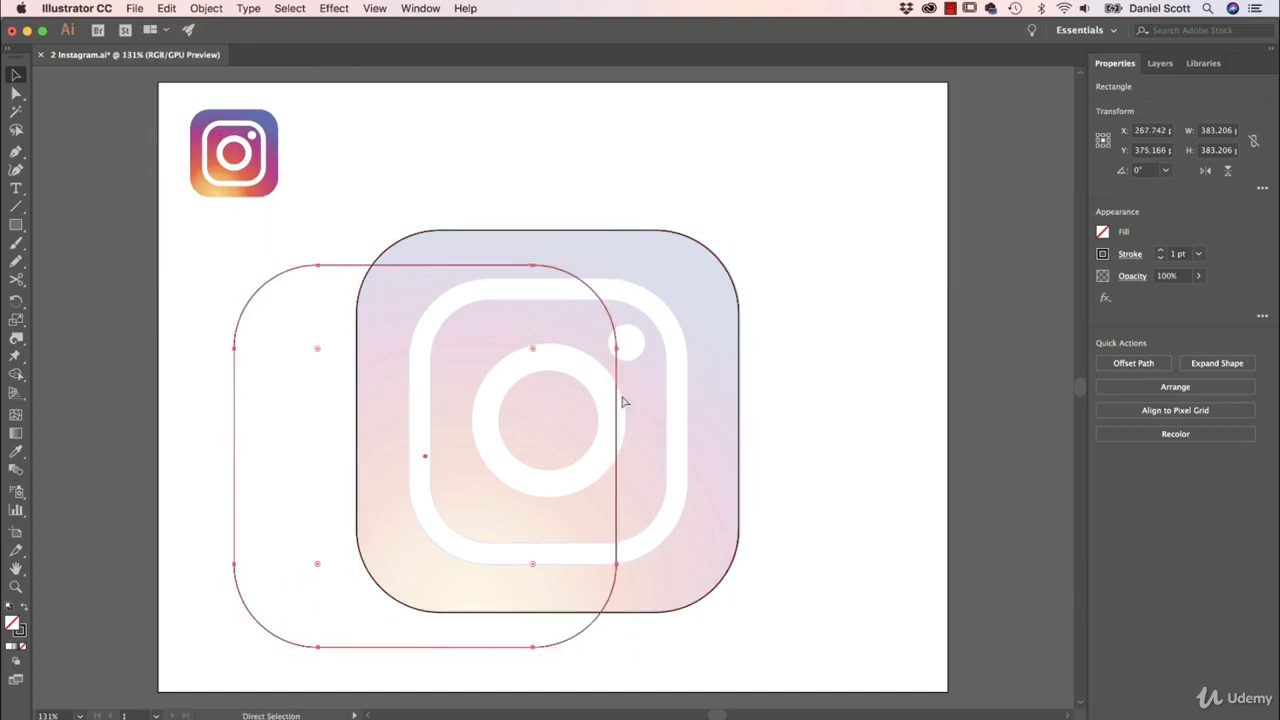
{"action": "key", "text": "super+z"}
{"action": "left_click_drag", "start_coordinate": [740, 229], "coordinate": [686, 334]}
{"action": "key", "text": "super+z"}
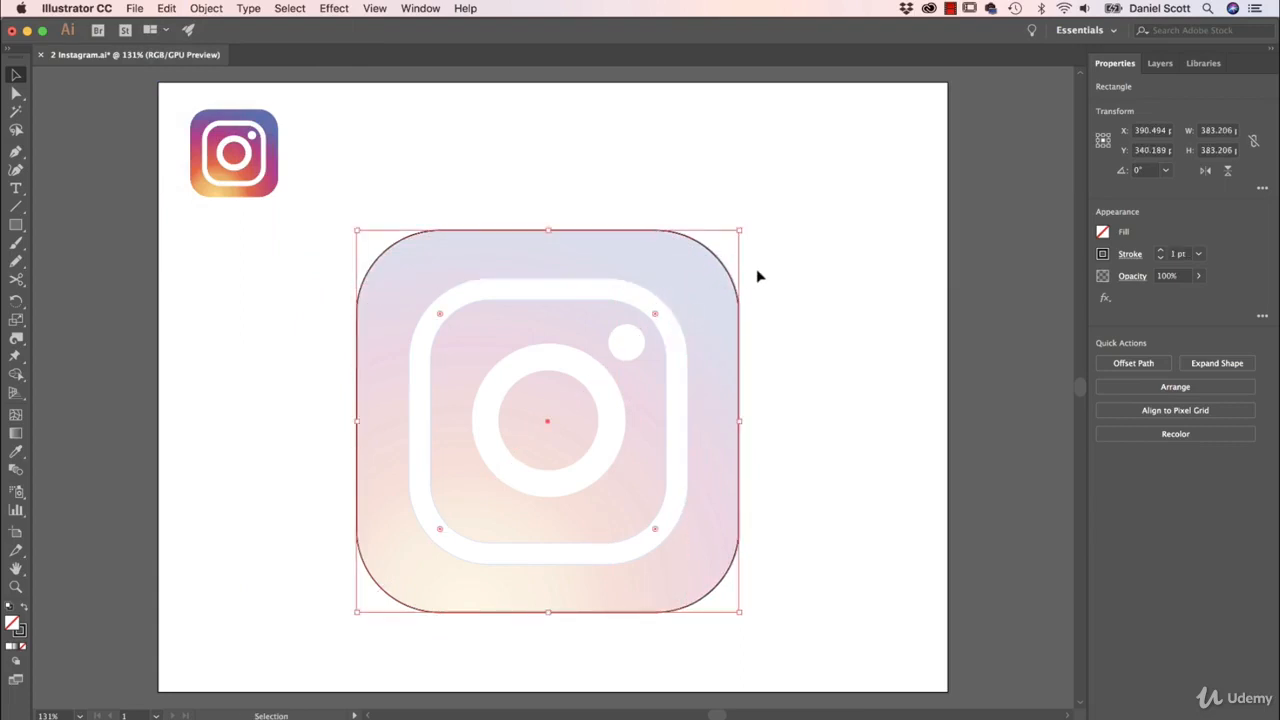
Step: Try scaling the pasted square to about 308 pt from its corner and about 267 pt around its centre, undoing both
{"action": "left_click_drag", "start_coordinate": [740, 229], "coordinate": [667, 306]}
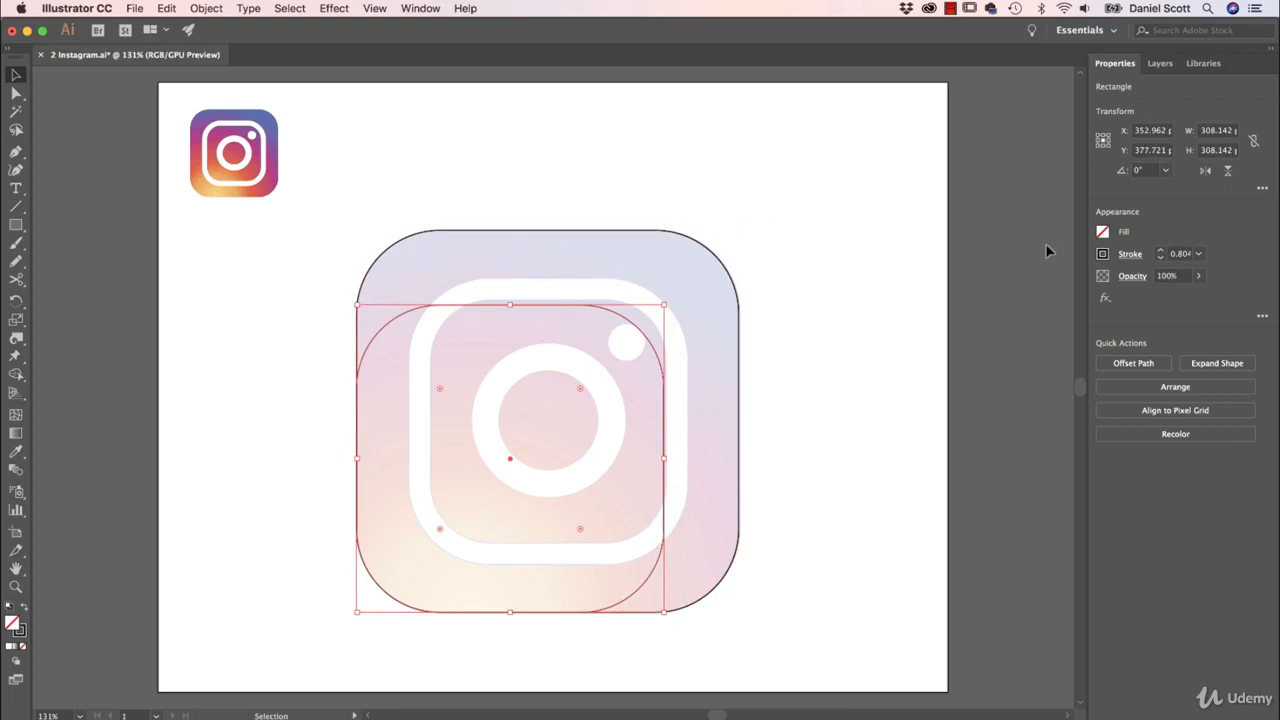
{"action": "key", "text": "a"}
{"action": "key", "text": "super+z"}
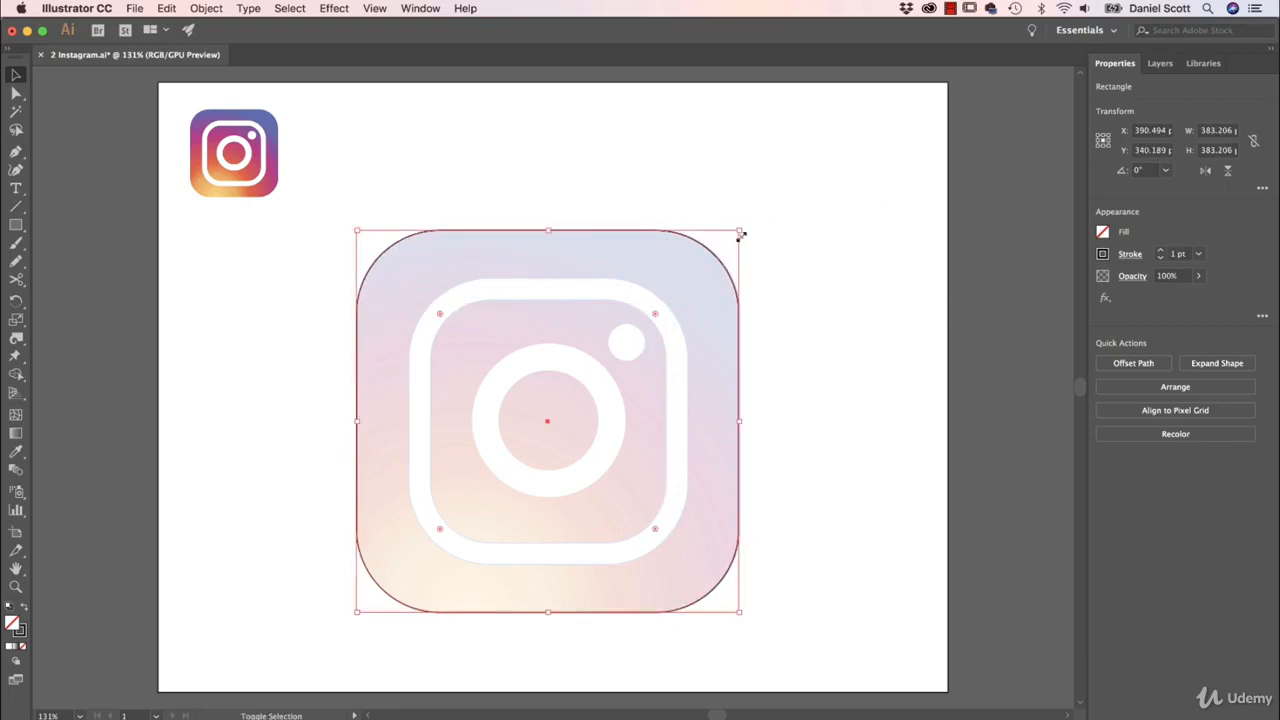
{"action": "left_click_drag", "start_coordinate": [742, 231], "coordinate": [693, 289]}
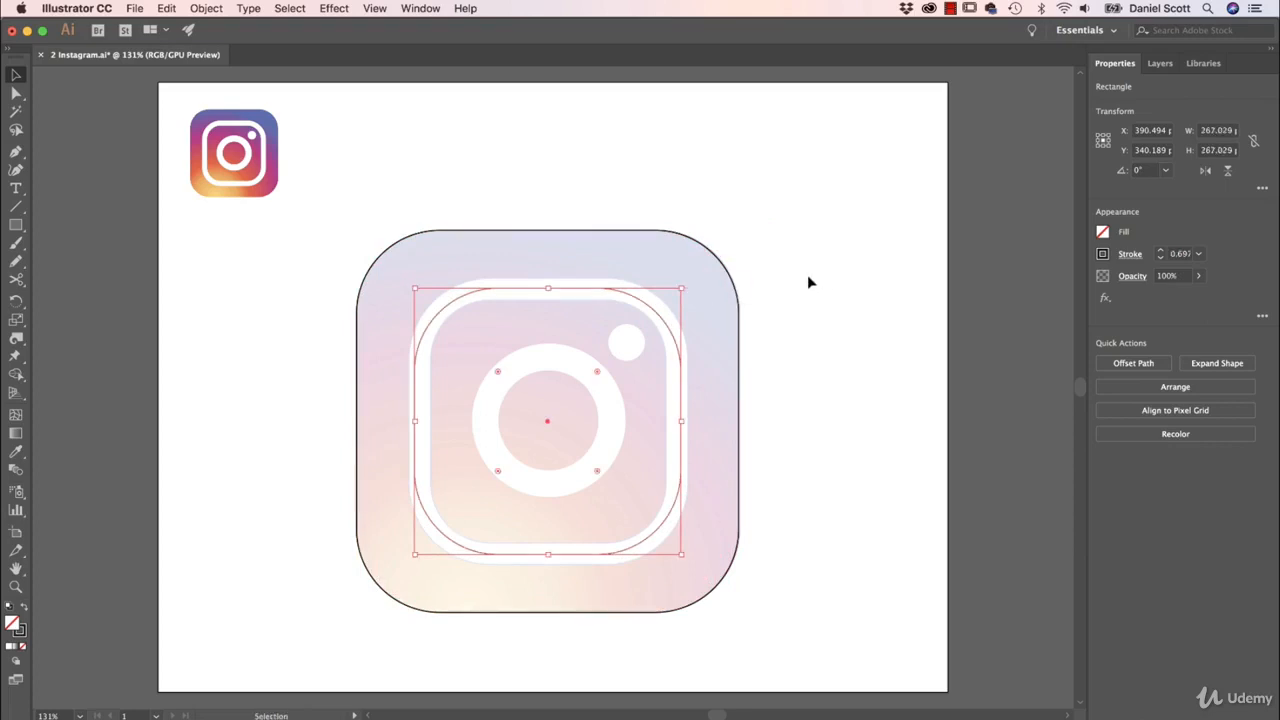
{"action": "key", "text": "super+z"}
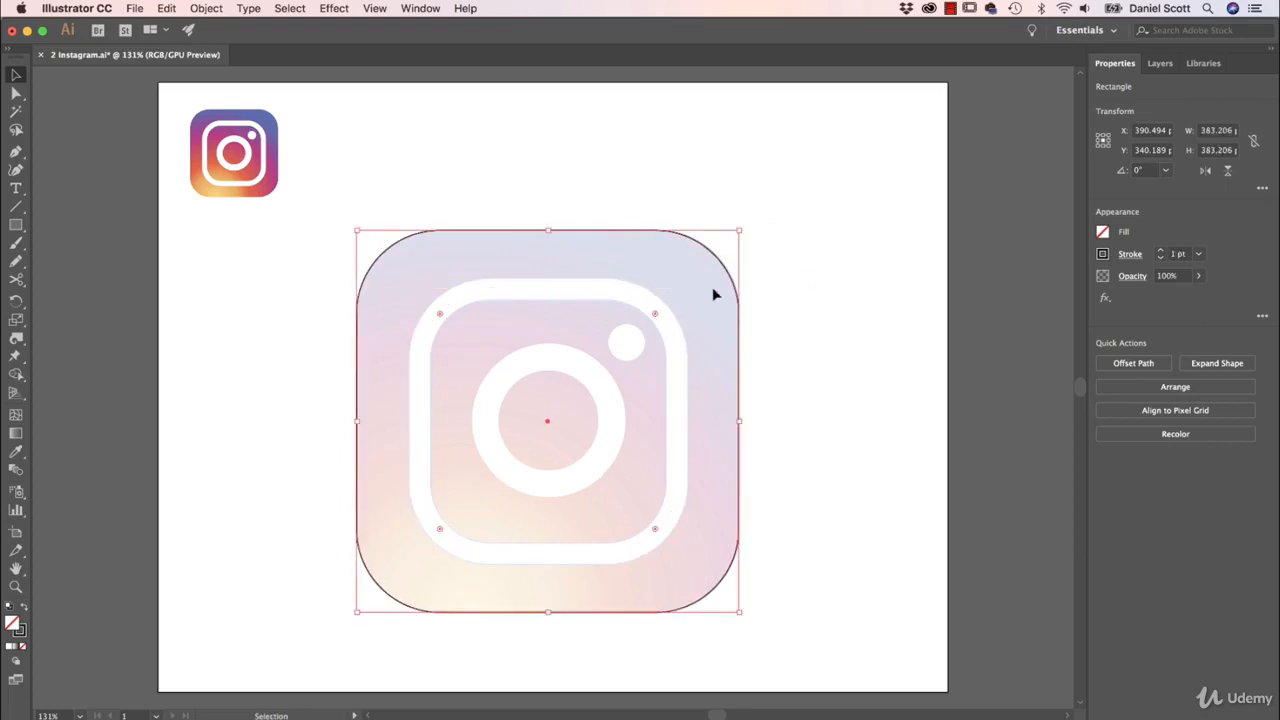
Step: Try increasing the corner rounding of the pasted square, undo it and clear the selection
{"action": "left_click_drag", "start_coordinate": [655, 314], "coordinate": [590, 394]}
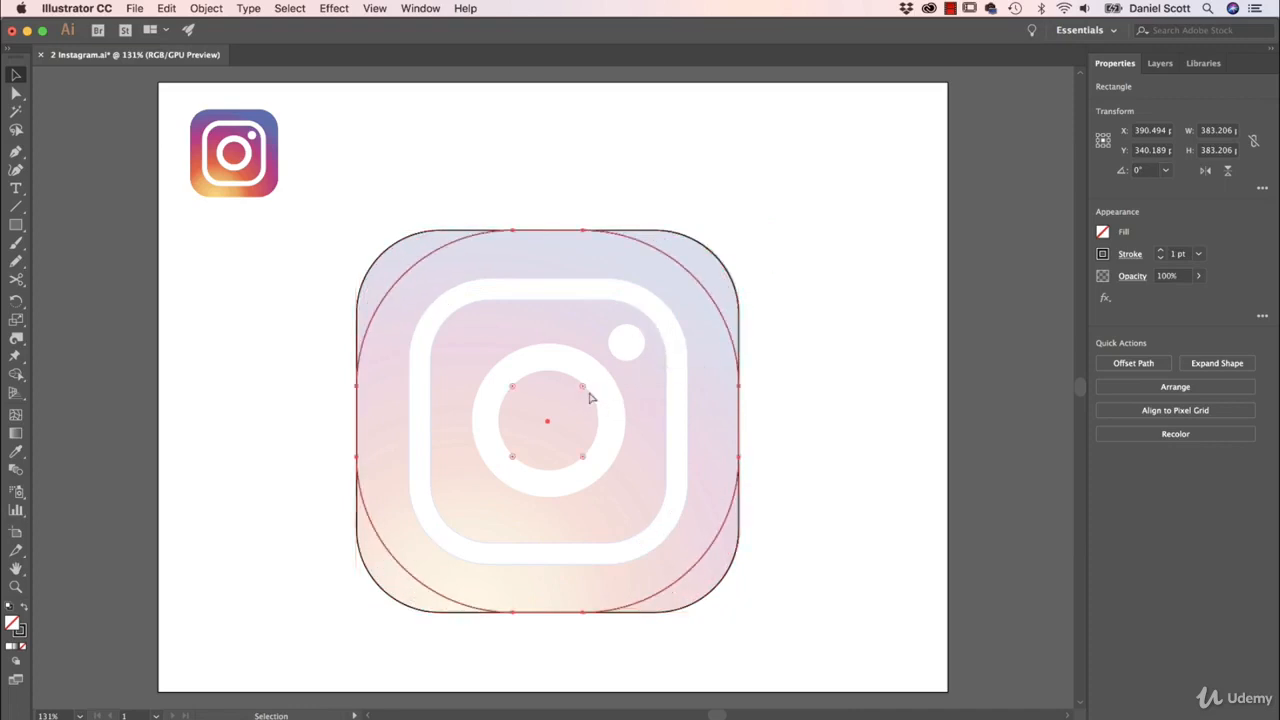
{"action": "key", "text": "super+z"}
{"action": "left_click", "coordinate": [835, 273]}
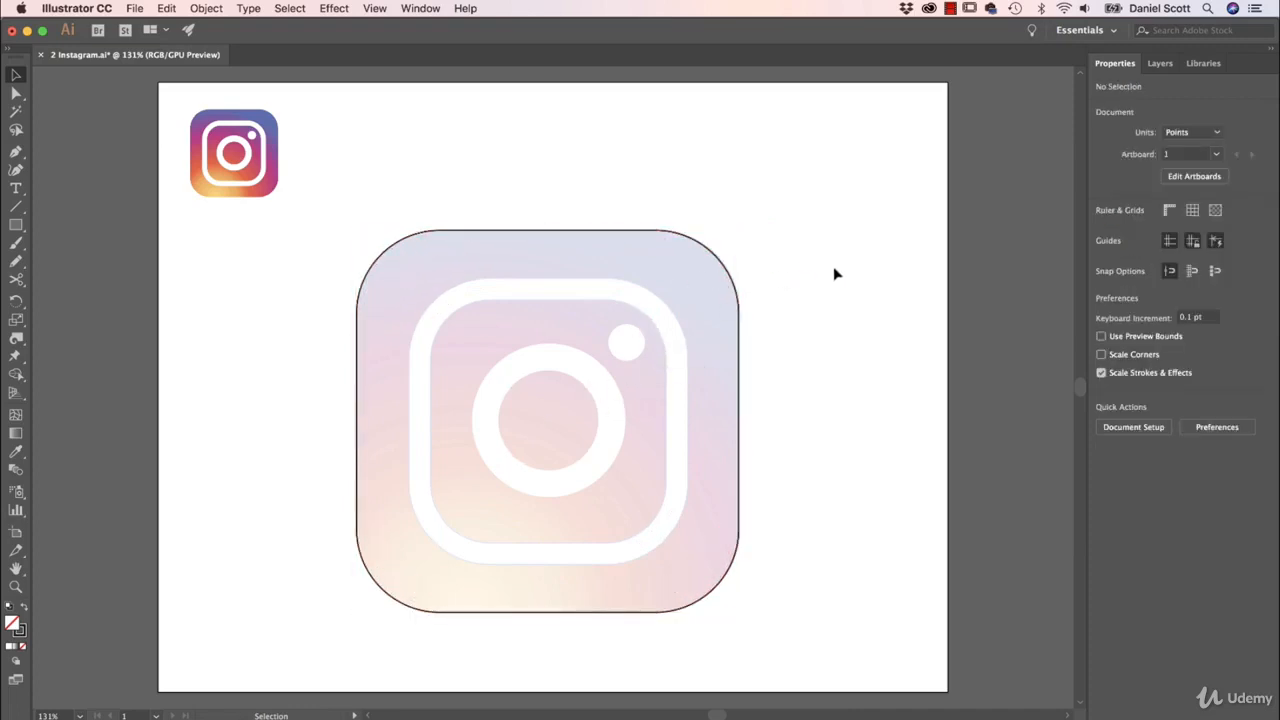
{"action": "left_click", "coordinate": [1102, 356]}
{"action": "left_click", "coordinate": [1121, 357]}
{"action": "left_click", "coordinate": [740, 366]}
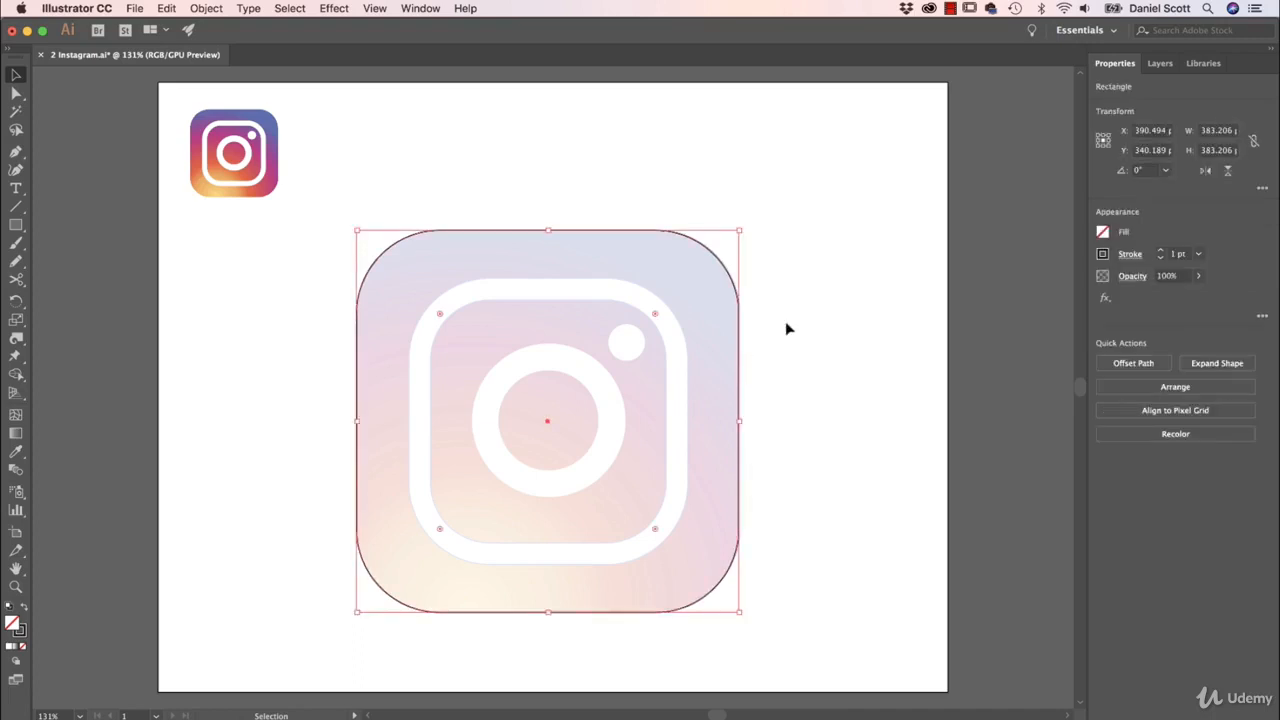
{"action": "left_click", "coordinate": [847, 420]}
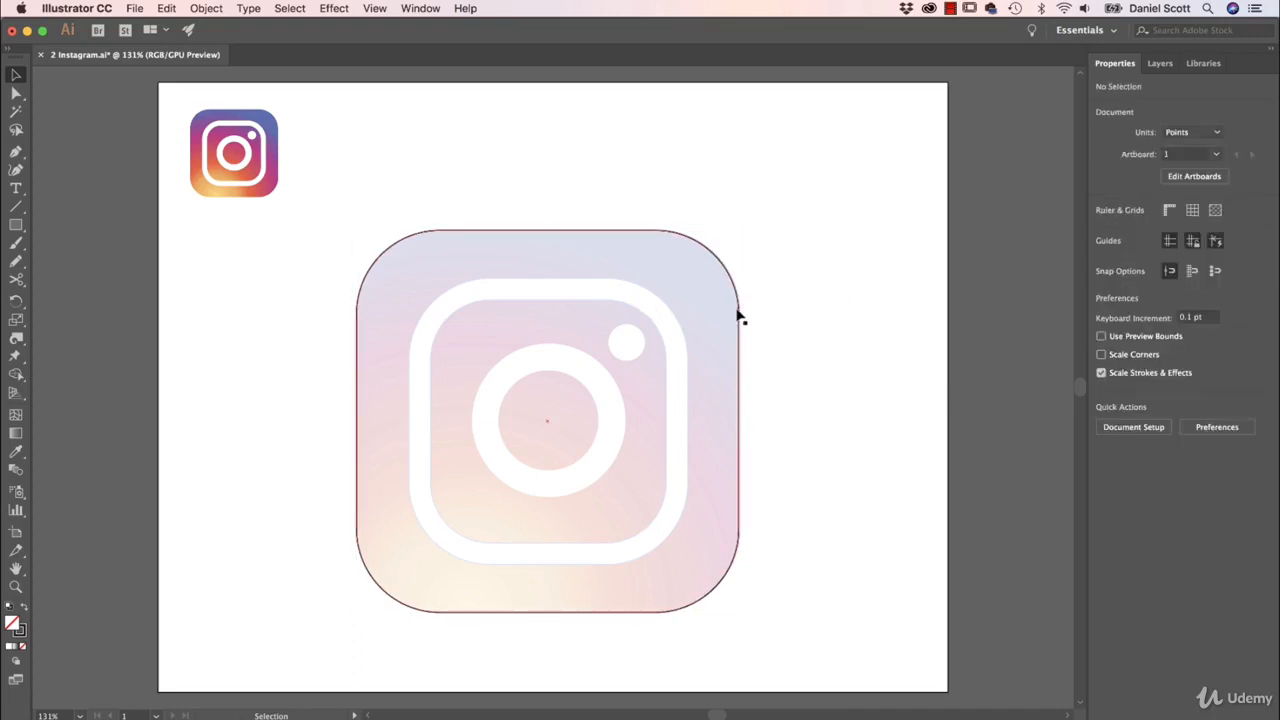
Step: Try scaling the rounded square proportionally around its centre down to about 167 pt
{"action": "left_click", "coordinate": [738, 312]}
{"action": "left_click_drag", "start_coordinate": [741, 231], "coordinate": [656, 352]}
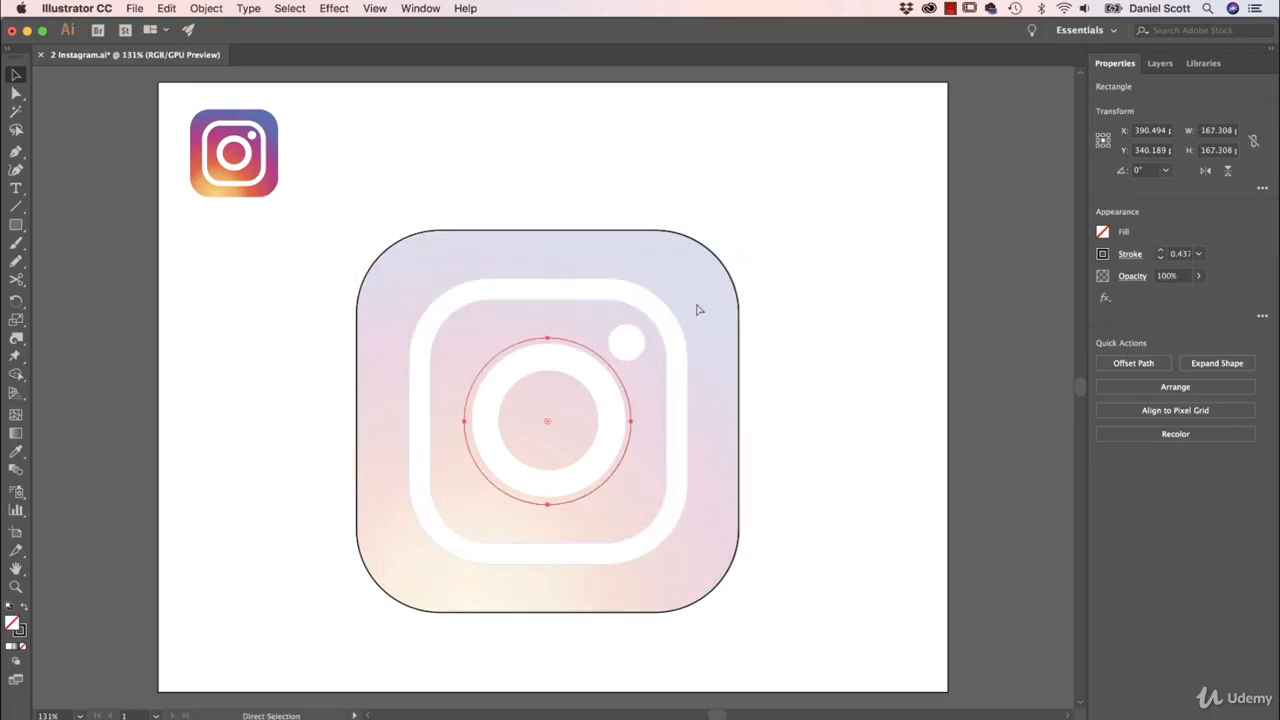
{"action": "left_click", "coordinate": [716, 325]}
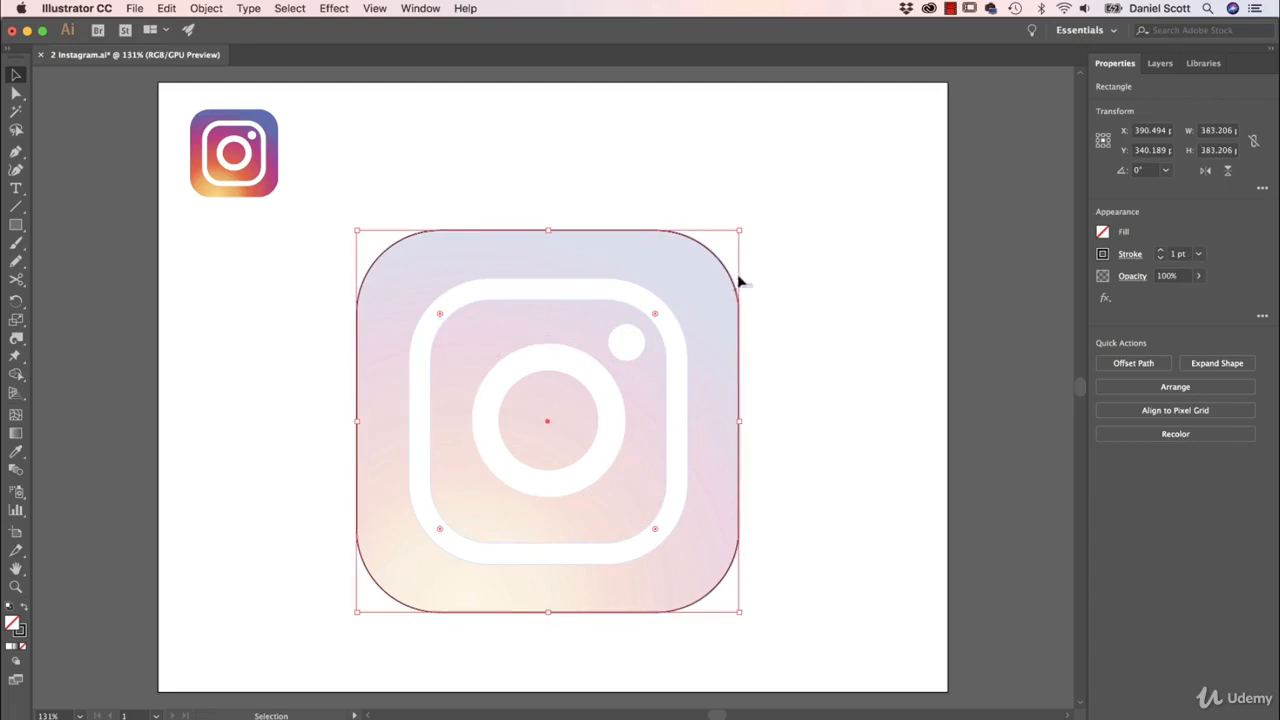
Step: Turn on Scale Corners and try shrinking the pasted rounded square around its centre to about 106 pt, undoing the resize
{"action": "left_click", "coordinate": [793, 408]}
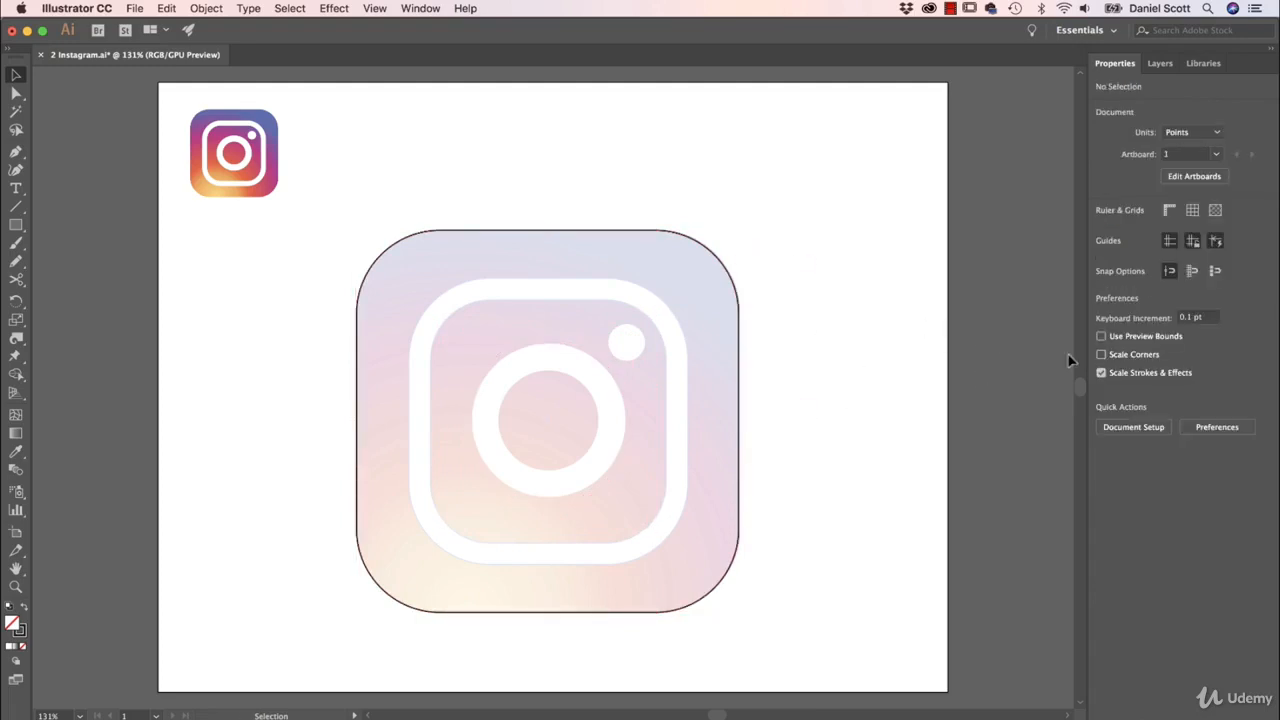
{"action": "left_click", "coordinate": [739, 343]}
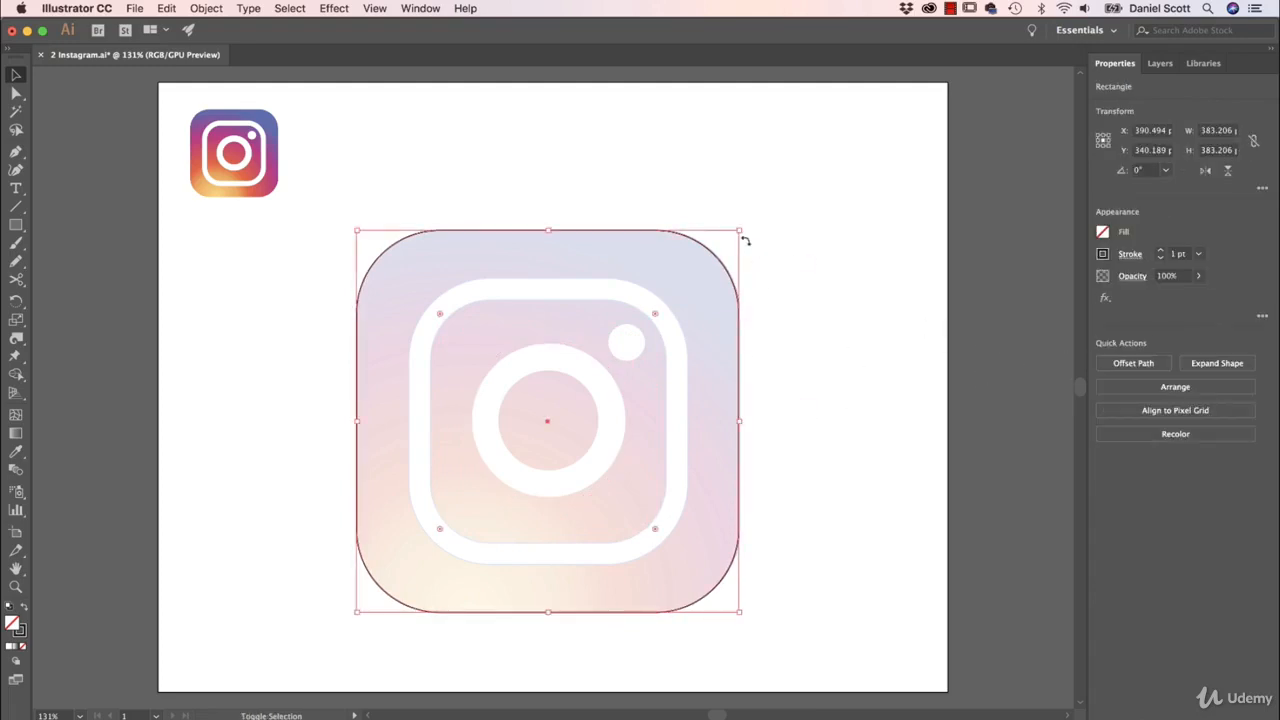
{"action": "left_click_drag", "start_coordinate": [743, 229], "coordinate": [622, 376]}
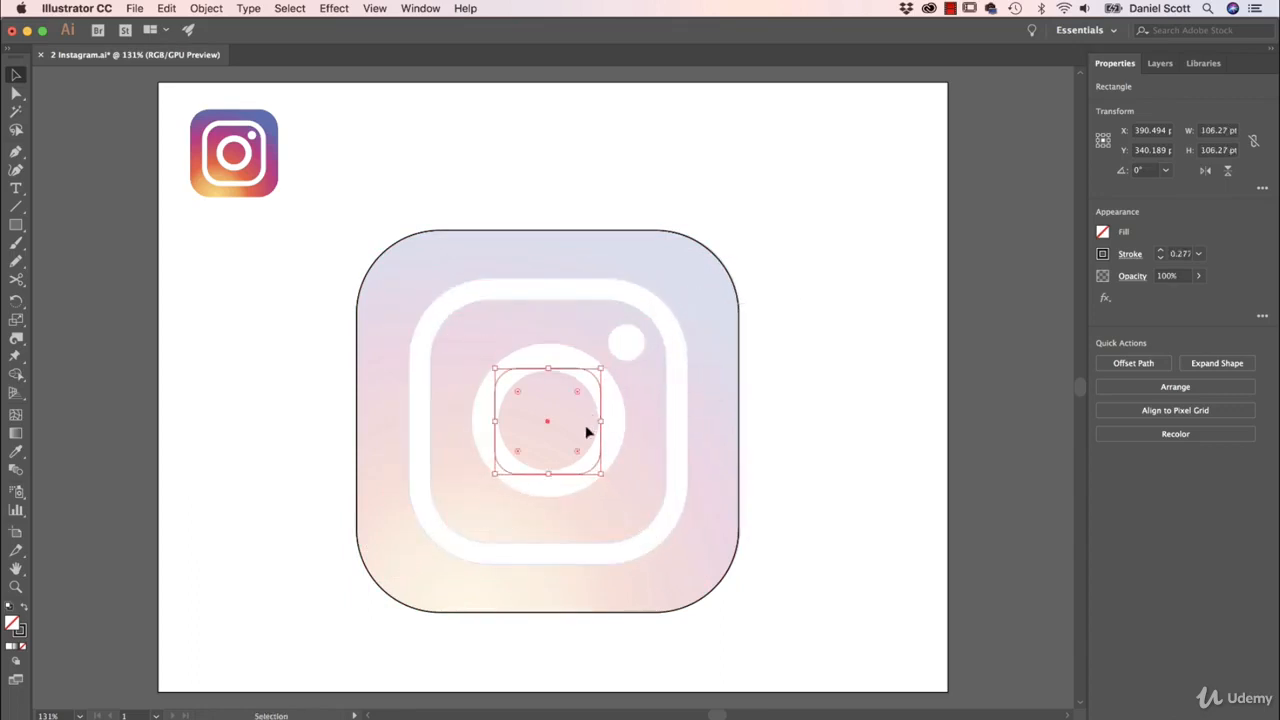
{"action": "key", "text": "super+z"}
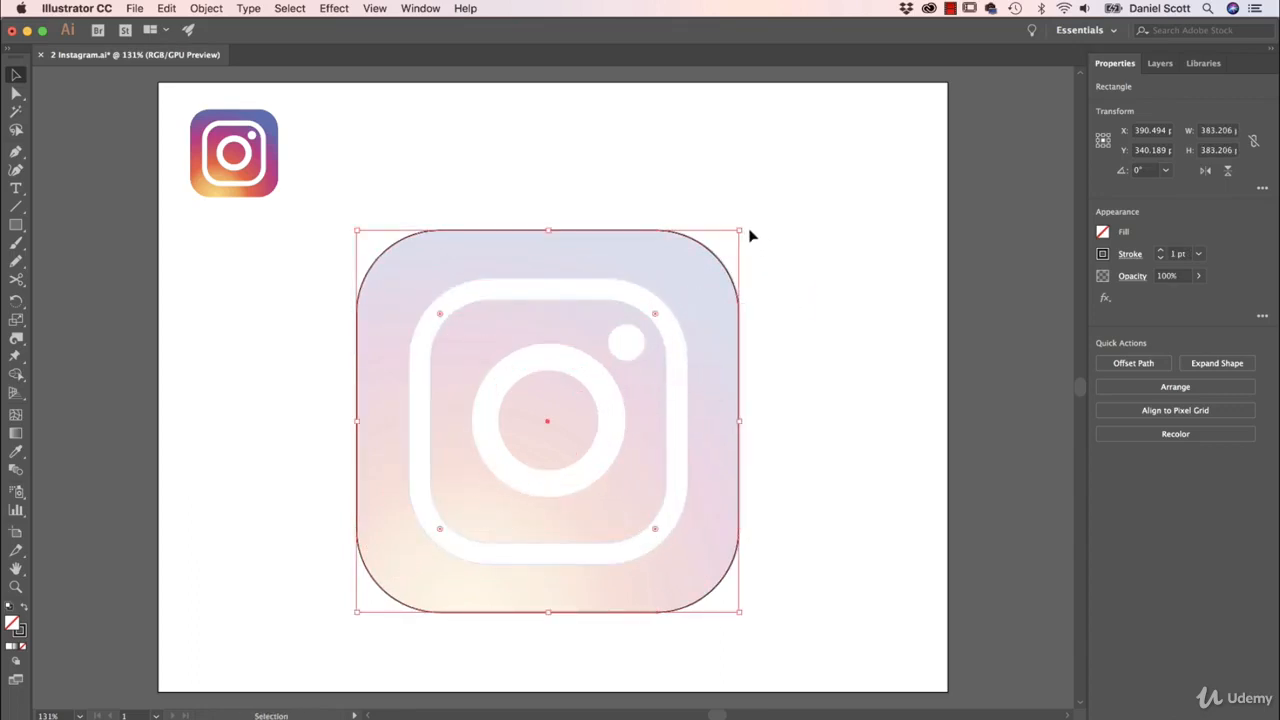
Step: Scale the pasted rounded square proportionally around its centre to about 258 pt over the white frame, turning Smart Guides off
{"action": "mouse_move", "coordinate": [743, 231]}
{"action": "left_mouse_down"}
{"action": "mouse_move", "coordinate": [700, 291]}
{"action": "mouse_move", "coordinate": [710, 294]}
{"action": "left_mouse_up"}
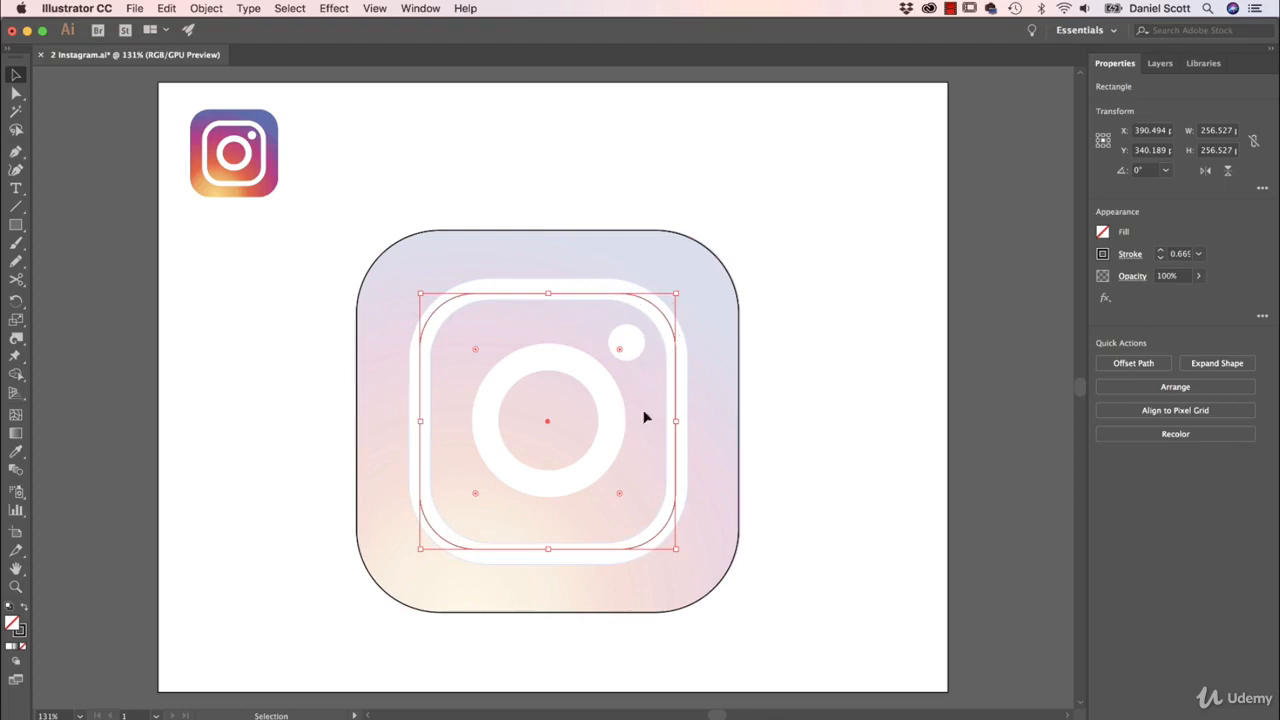
{"action": "left_click_drag", "start_coordinate": [420, 550], "coordinate": [416, 554]}
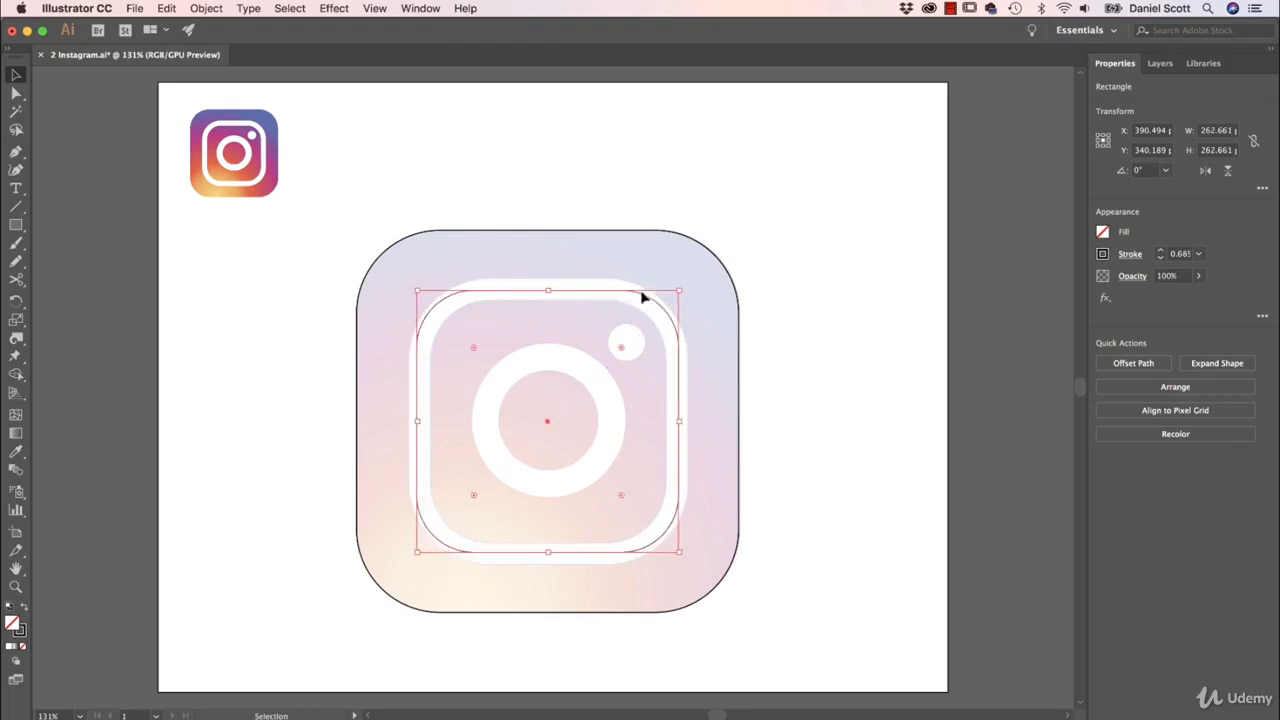
{"action": "left_click", "coordinate": [376, 8]}
{"action": "left_click", "coordinate": [428, 472]}
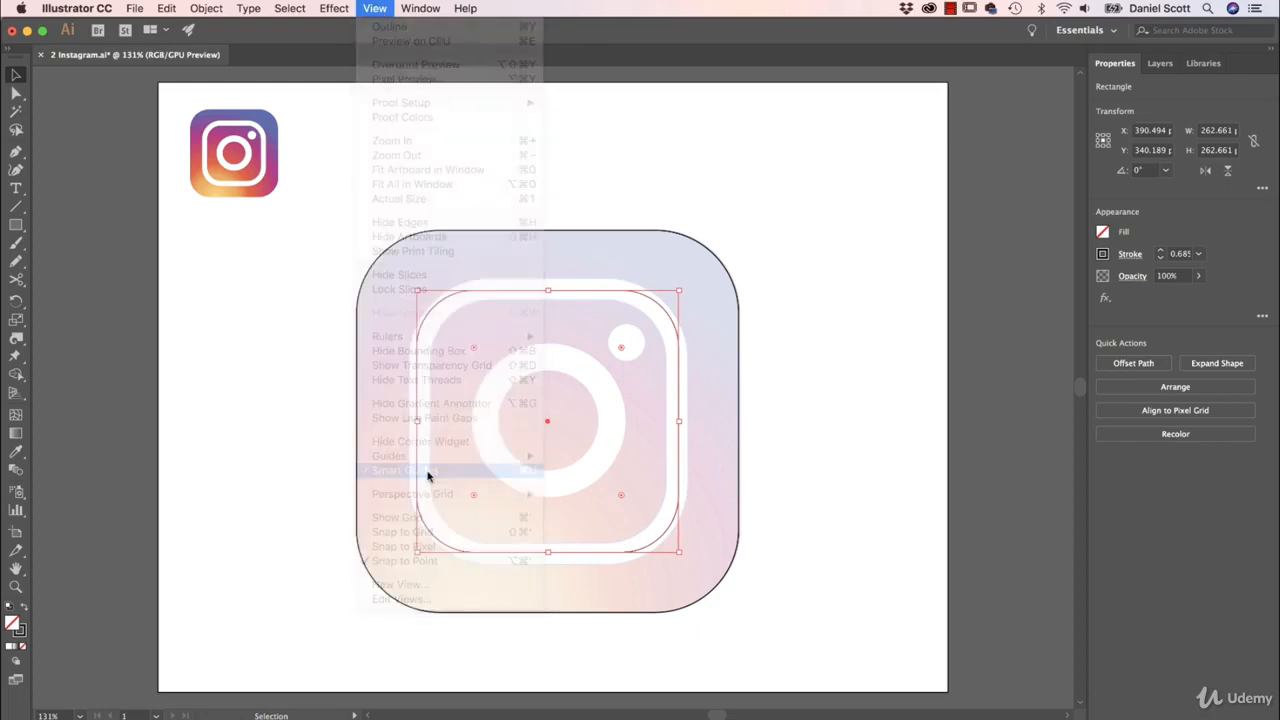
{"action": "left_click_drag", "start_coordinate": [679, 290], "coordinate": [675, 290]}
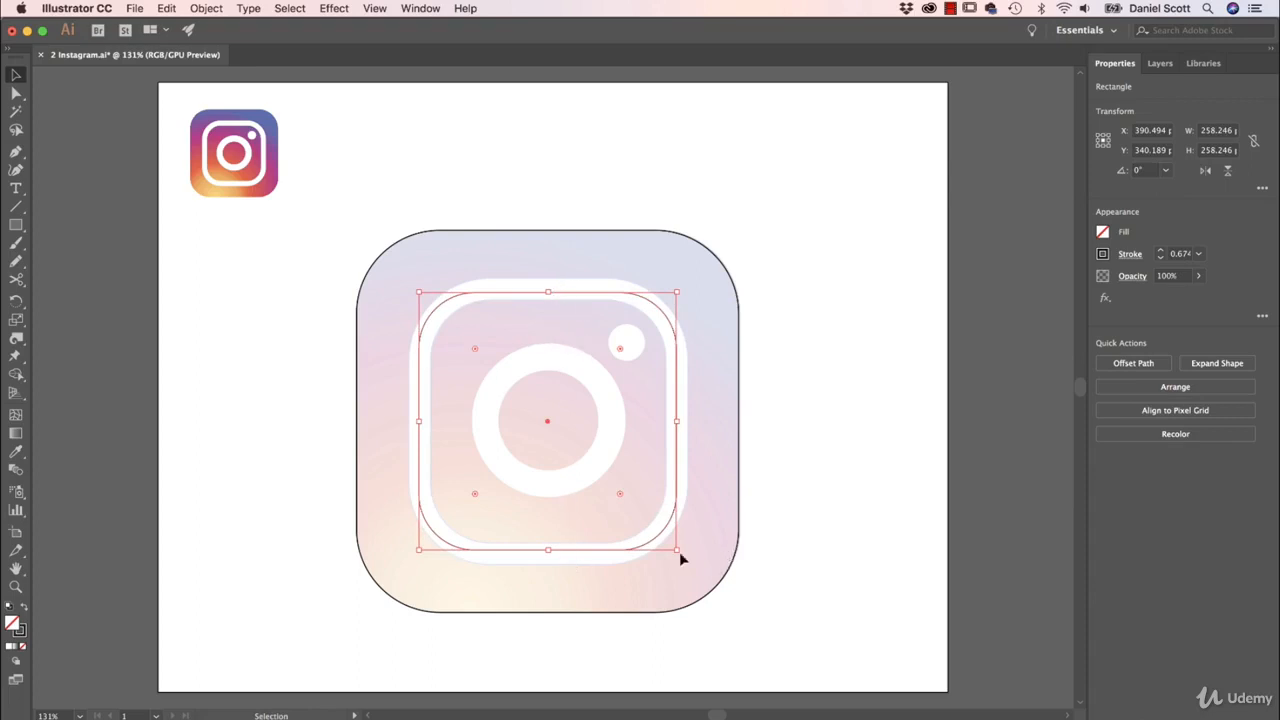
Step: Stretch the inner rounded square symmetrically to a height of about 267 pt so it follows the middle of the white frame
{"action": "key", "text": "a"}
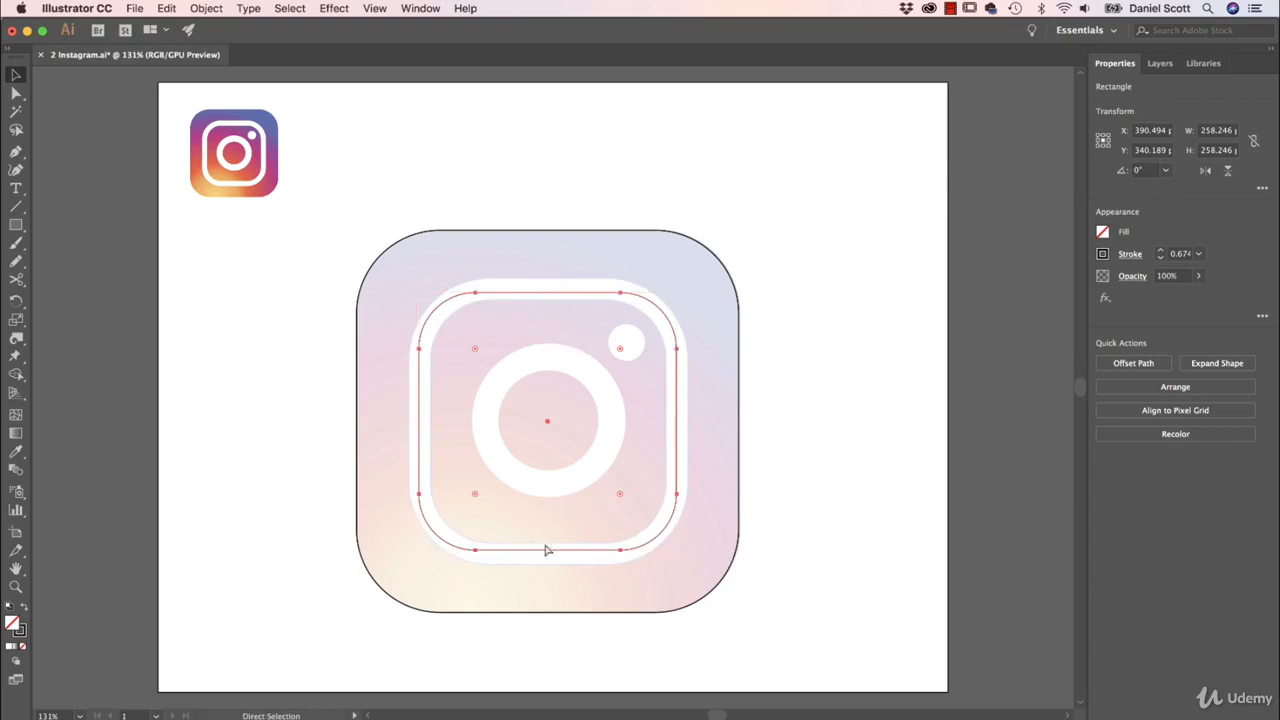
{"action": "key", "text": "super+equal"}
{"action": "key", "text": "super+equal"}
{"action": "key", "text": "v"}
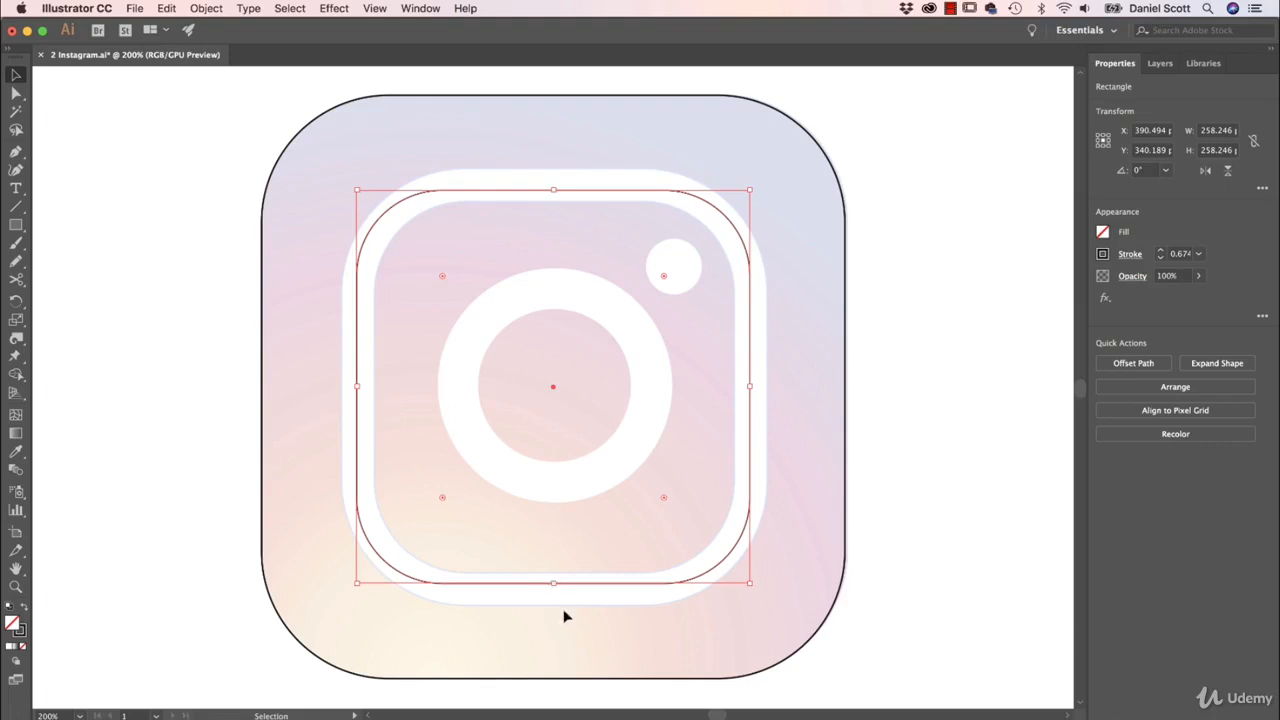
{"action": "left_click_drag", "start_coordinate": [553, 582], "coordinate": [559, 591]}
{"action": "key", "text": "super+z"}
{"action": "mouse_move", "coordinate": [555, 584]}
{"action": "left_mouse_down"}
{"action": "mouse_move", "coordinate": [551, 615]}
{"action": "mouse_move", "coordinate": [552, 590]}
{"action": "left_mouse_up"}
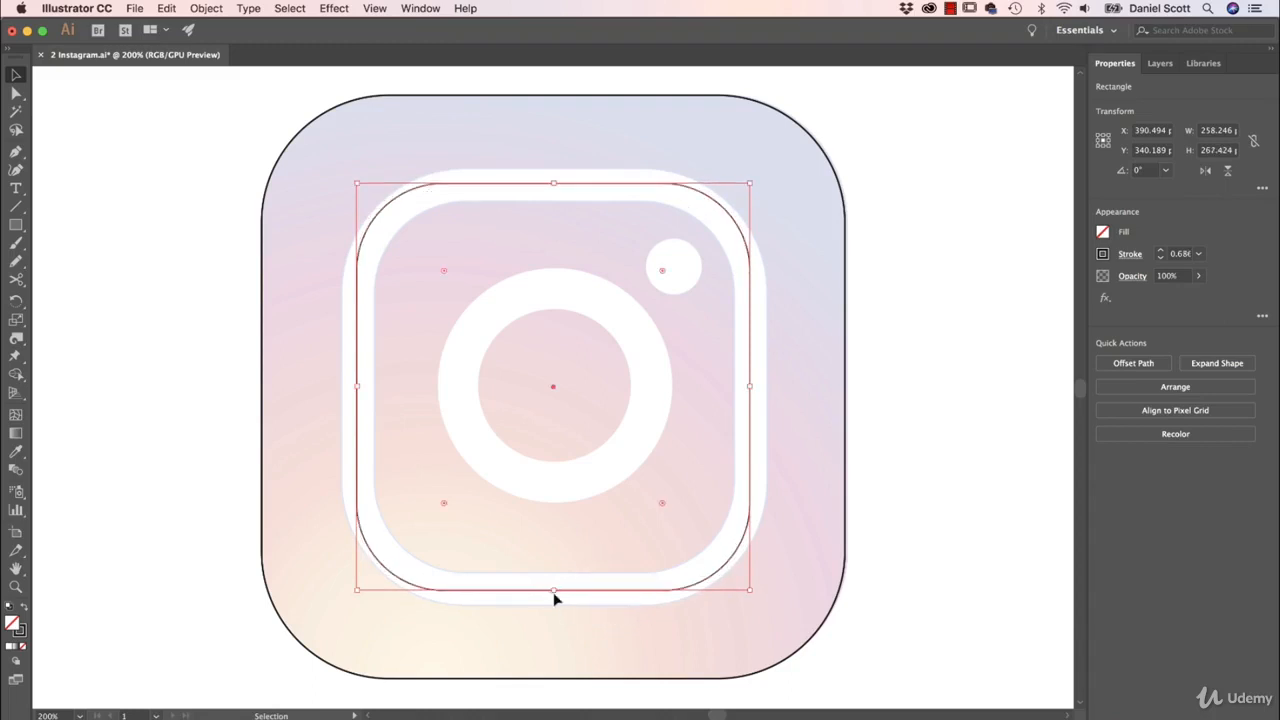
Step: Increase the corner rounding of the inner rounded square to match the white frame's corners, and clear the selection
{"action": "left_click", "coordinate": [130, 189]}
{"action": "left_click", "coordinate": [457, 186]}
{"action": "left_click_drag", "start_coordinate": [445, 275], "coordinate": [469, 294]}
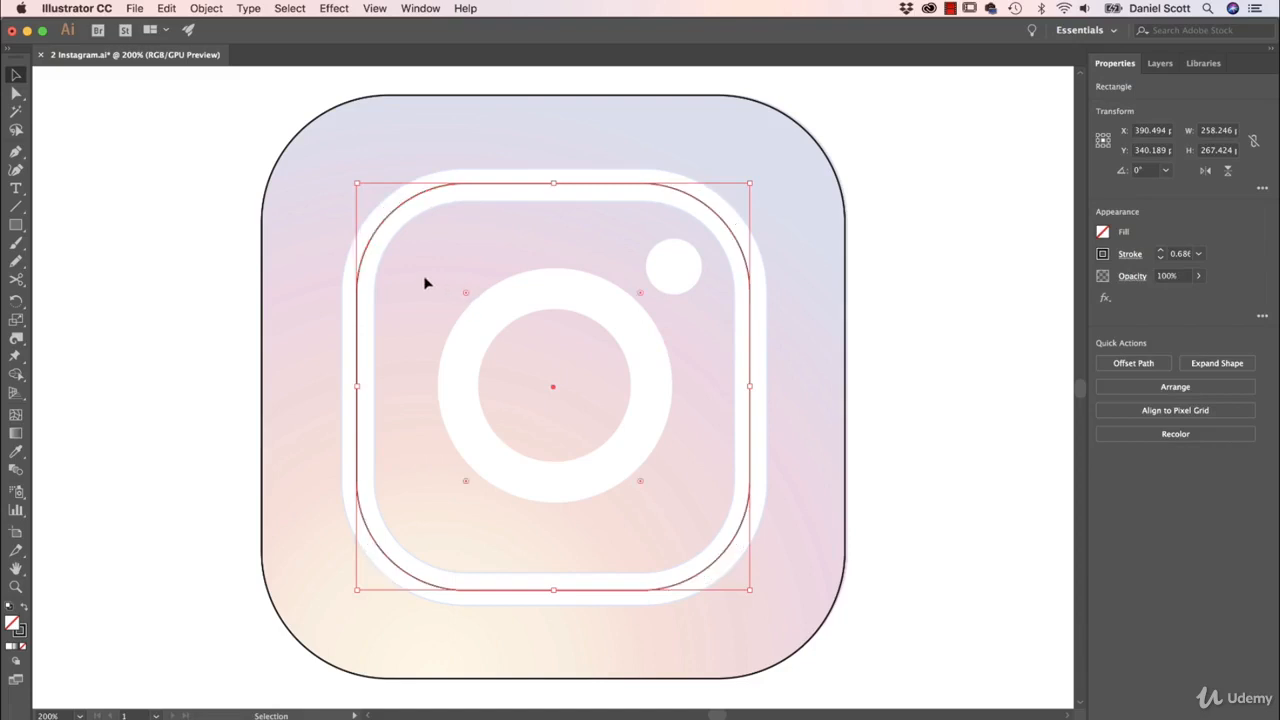
{"action": "left_click", "coordinate": [177, 331]}
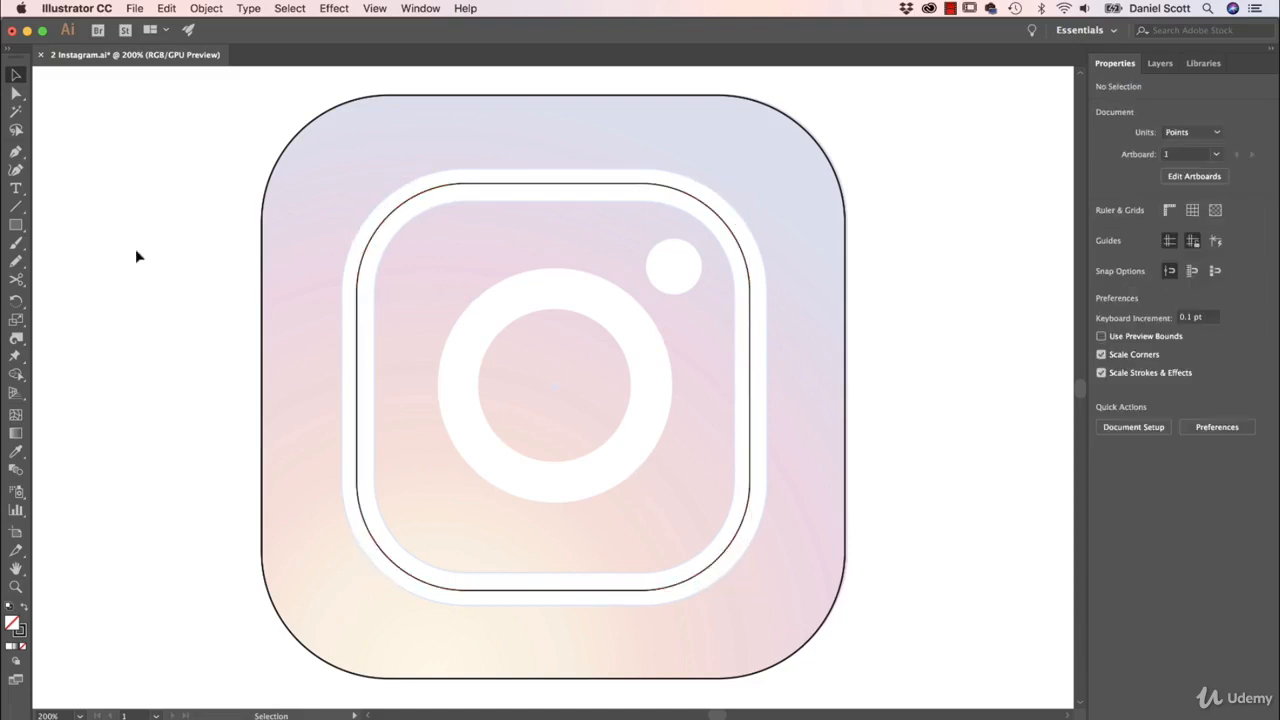
Step: Draw a circle about 128 pt in diameter from the centre of the lens ring with the Ellipse tool
{"action": "left_click", "coordinate": [18, 227]}
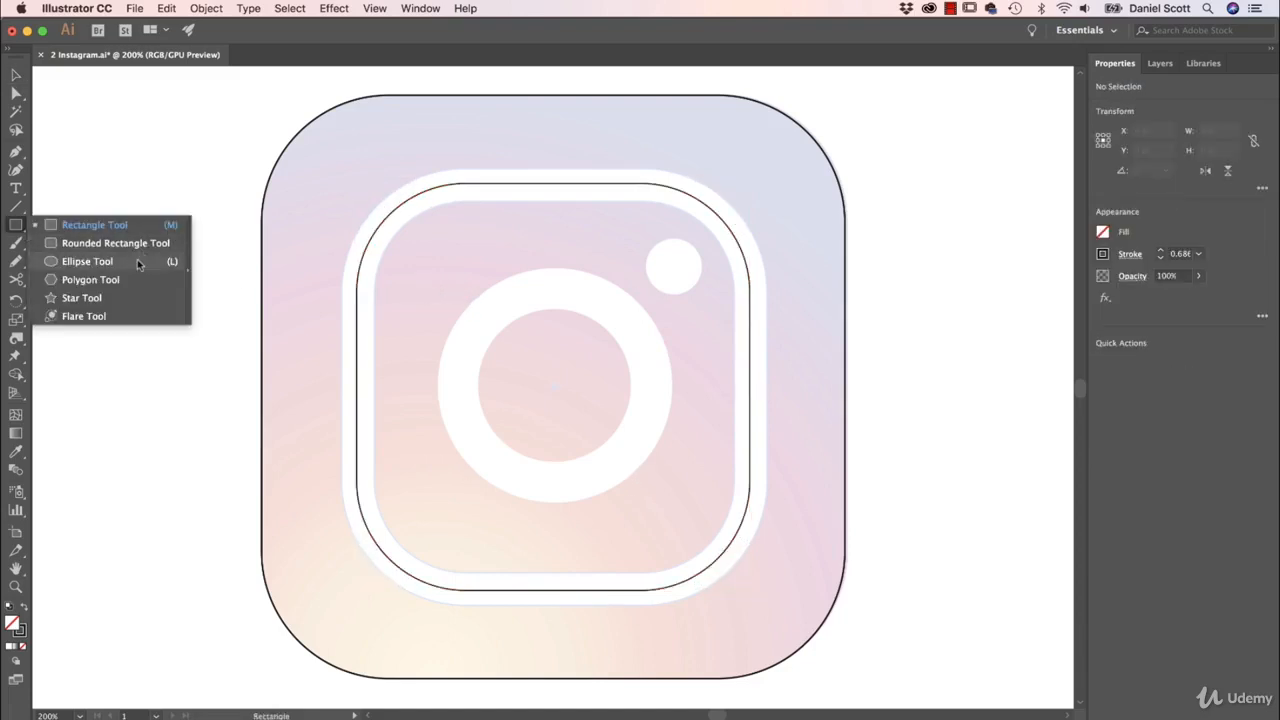
{"action": "left_click", "coordinate": [139, 262]}
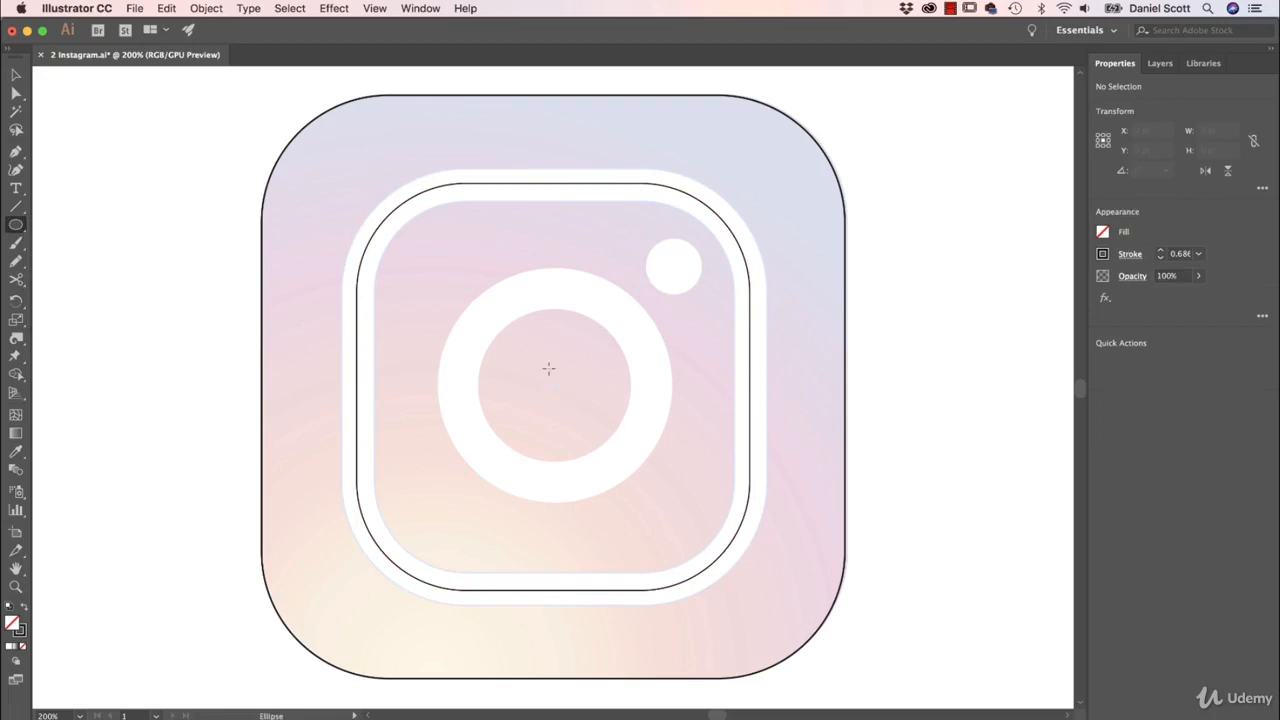
{"action": "left_click_drag", "start_coordinate": [448, 267], "coordinate": [613, 455]}
{"action": "key", "text": "super+z"}
{"action": "left_click_drag", "start_coordinate": [556, 384], "coordinate": [468, 287]}
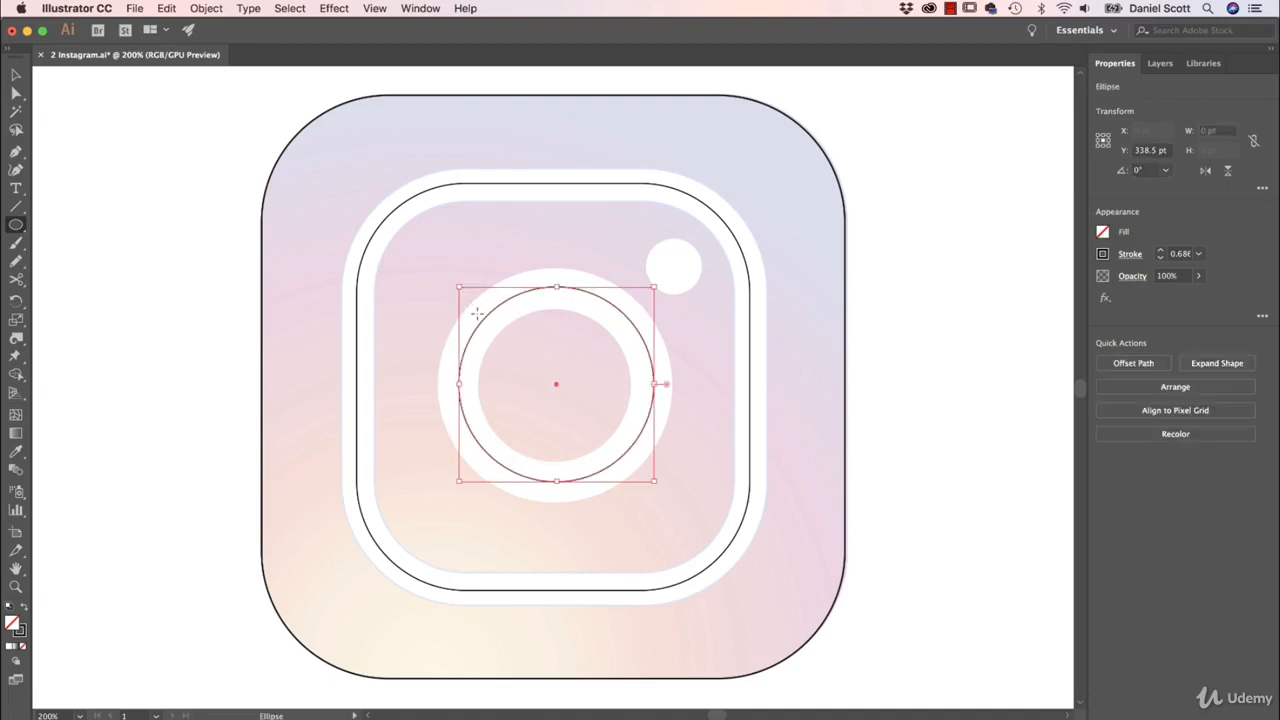
{"action": "key", "text": "v"}
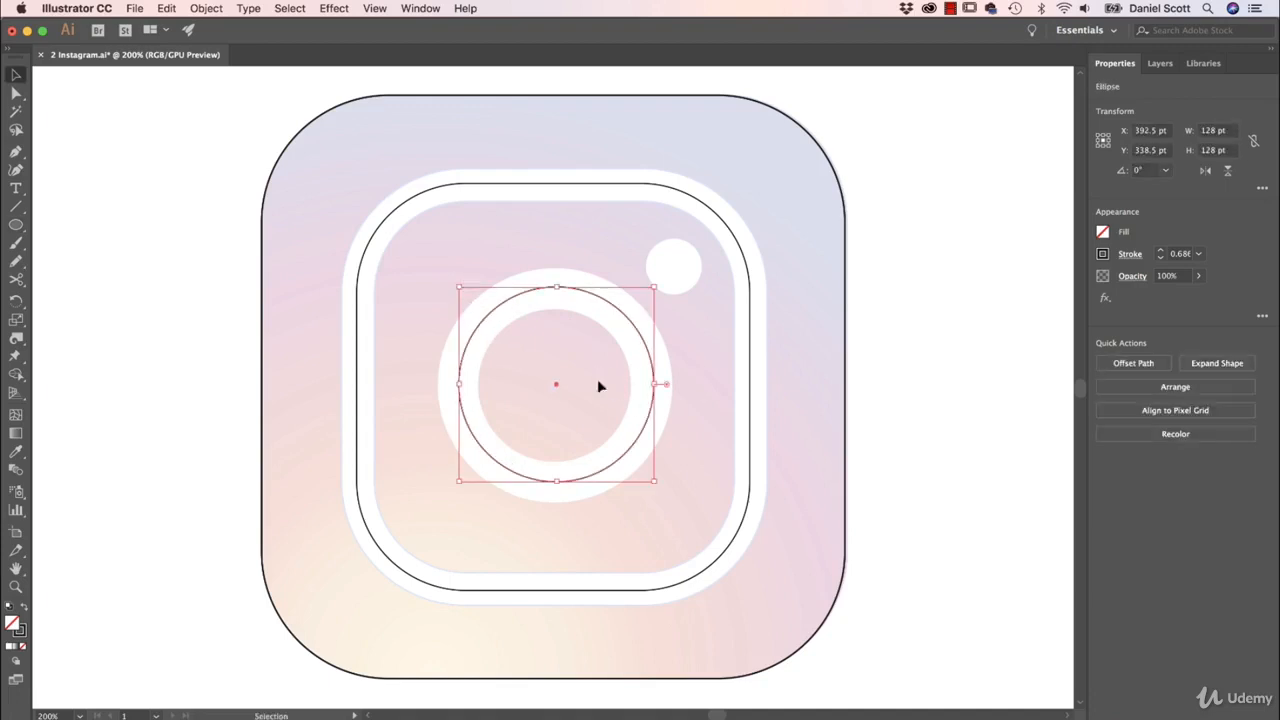
Step: Align the two rounded squares and the lens circle to each other by their horizontal and vertical centres
{"action": "left_click_drag", "start_coordinate": [152, 164], "coordinate": [949, 537]}
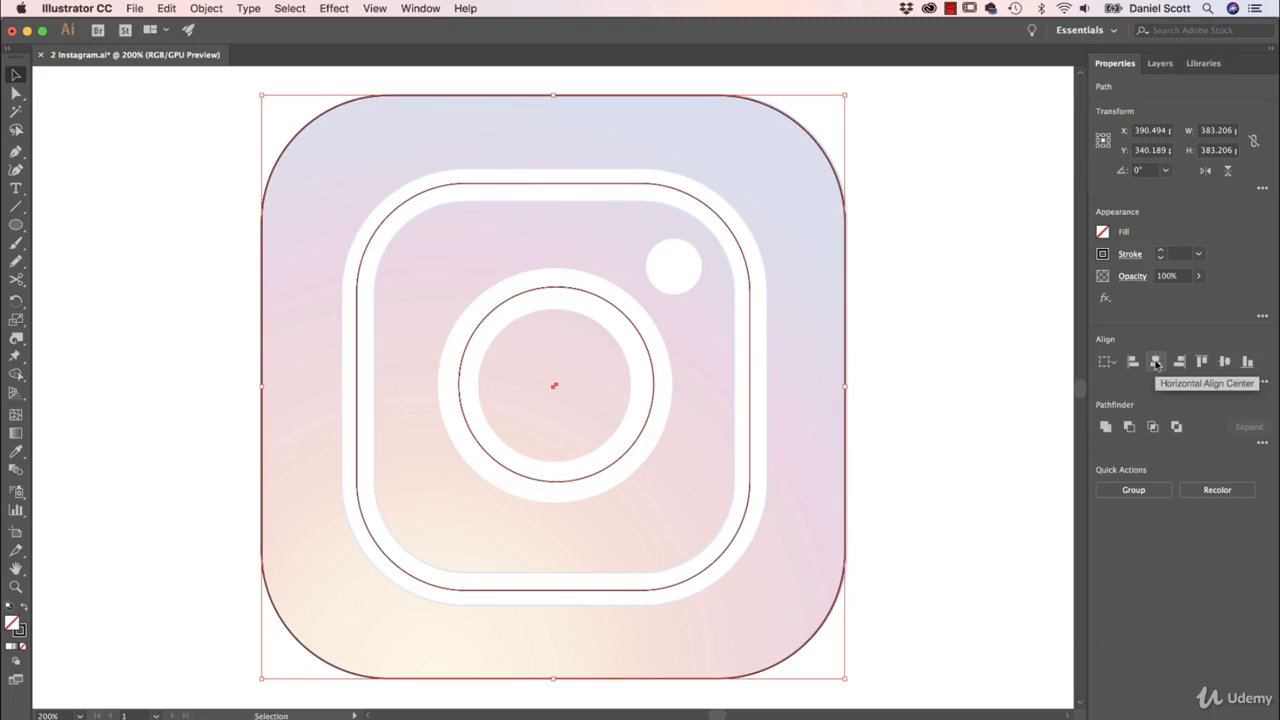
{"action": "left_click", "coordinate": [1155, 363]}
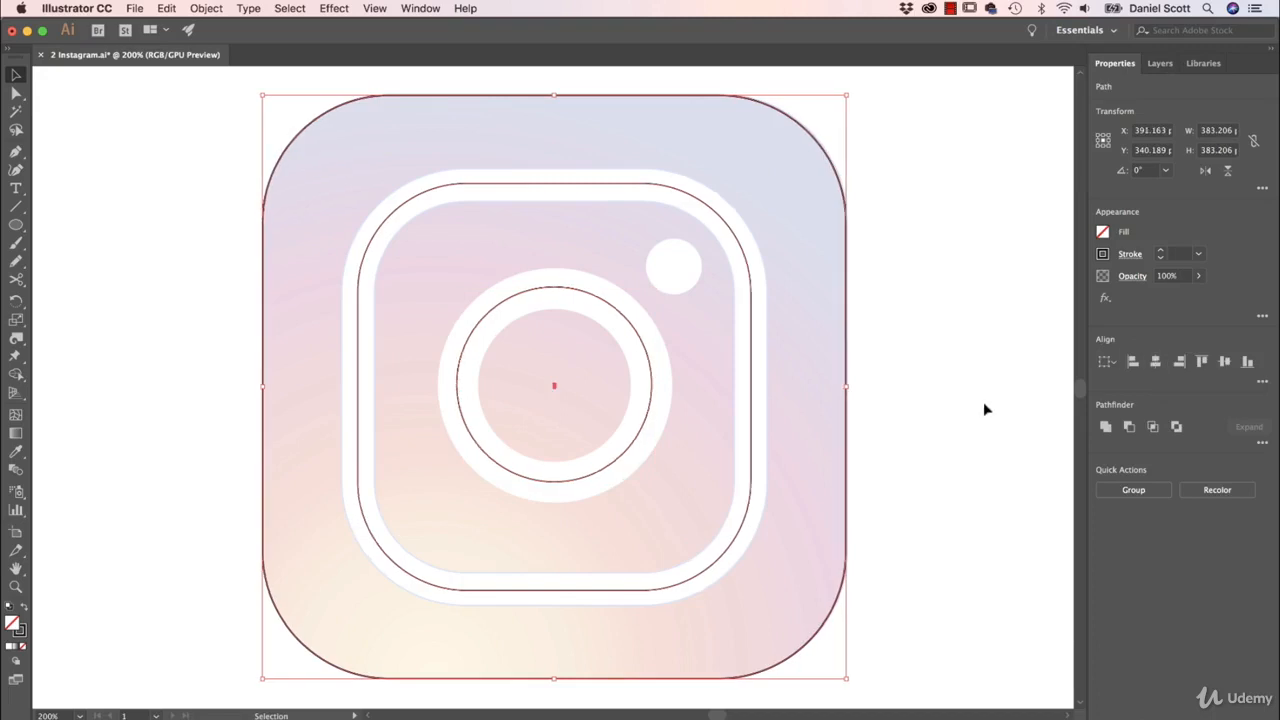
{"action": "left_click", "coordinate": [1224, 362]}
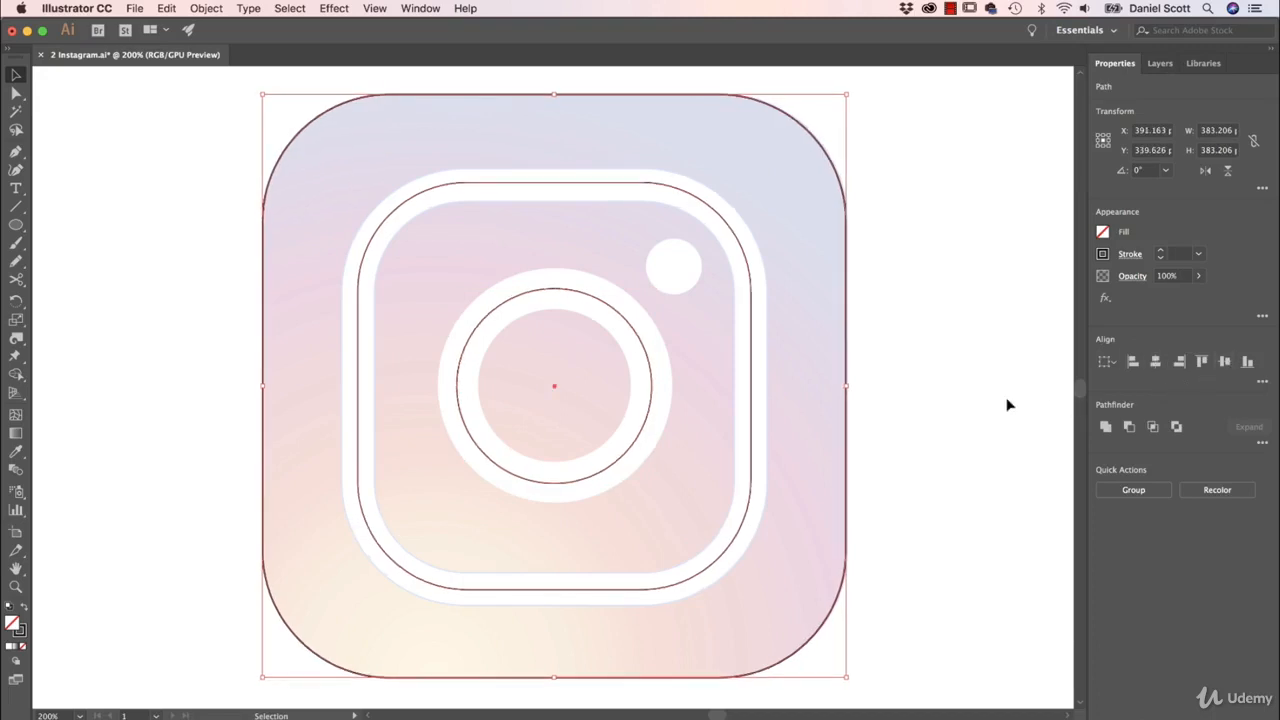
{"action": "left_click", "coordinate": [906, 411]}
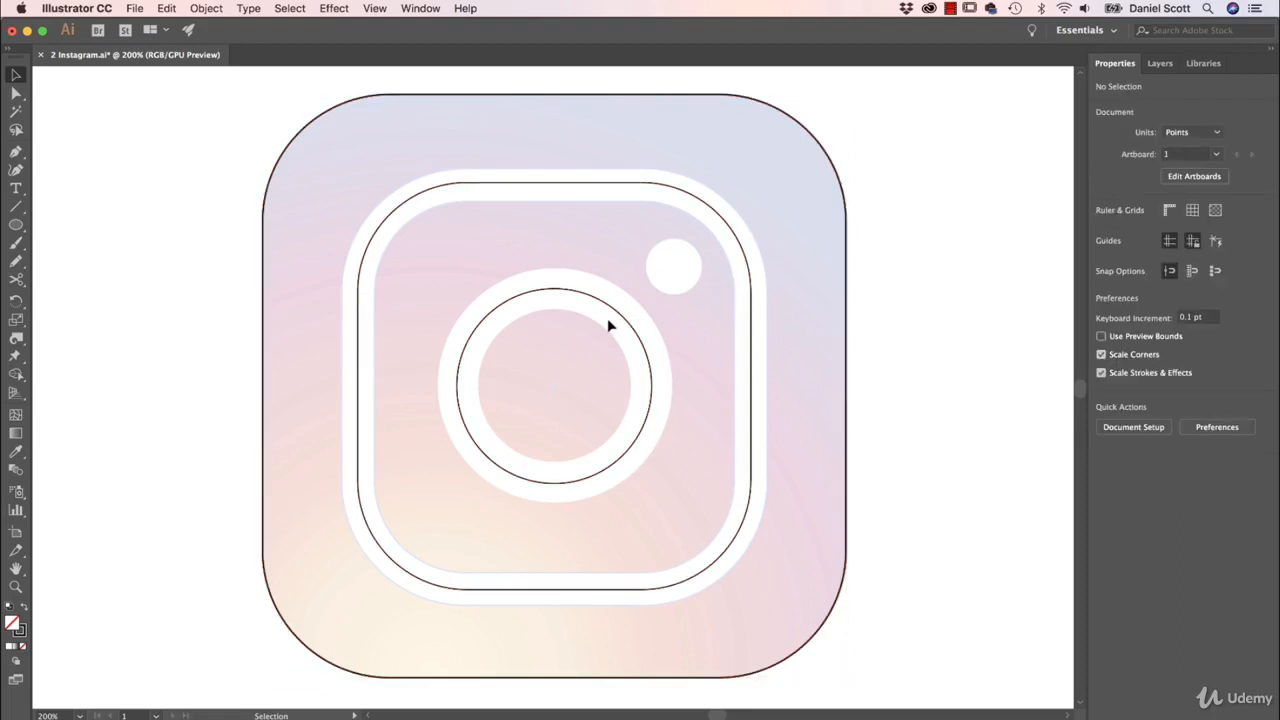
Step: Draw a circle about 37 pt in diameter over the small white dot at the logo's upper right
{"action": "left_click", "coordinate": [18, 225]}
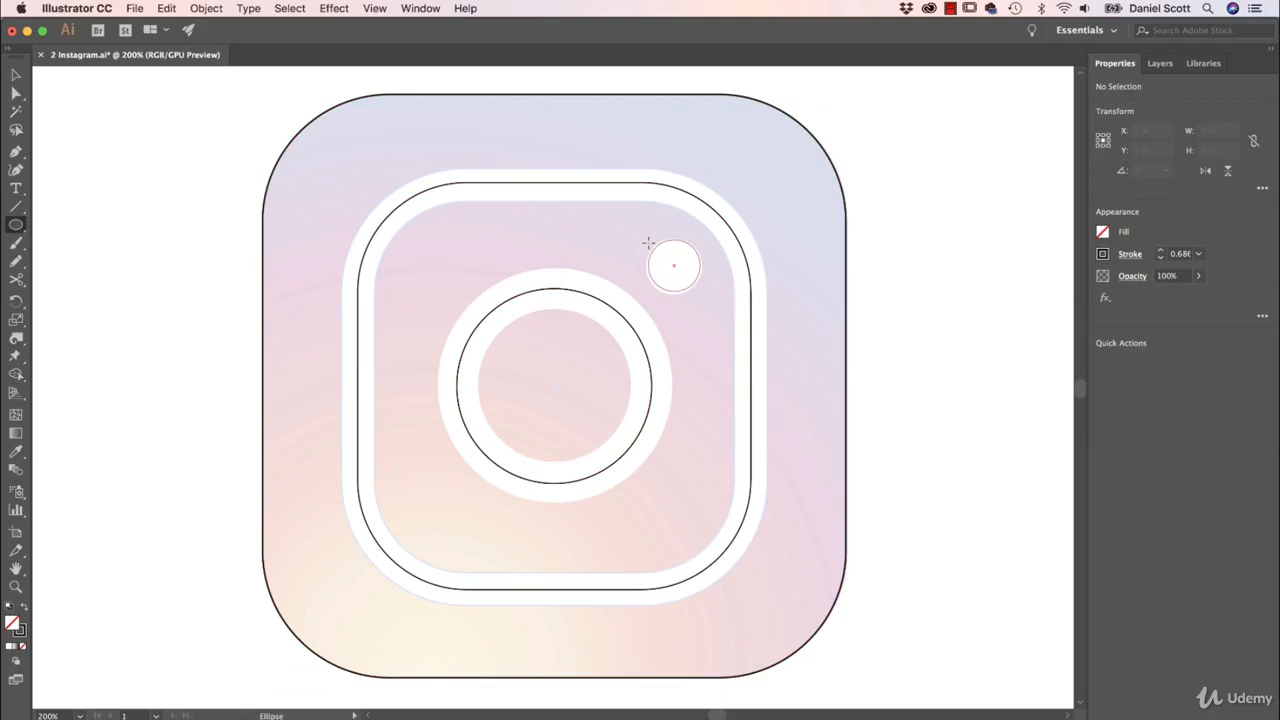
{"action": "left_click_drag", "start_coordinate": [646, 237], "coordinate": [703, 294]}
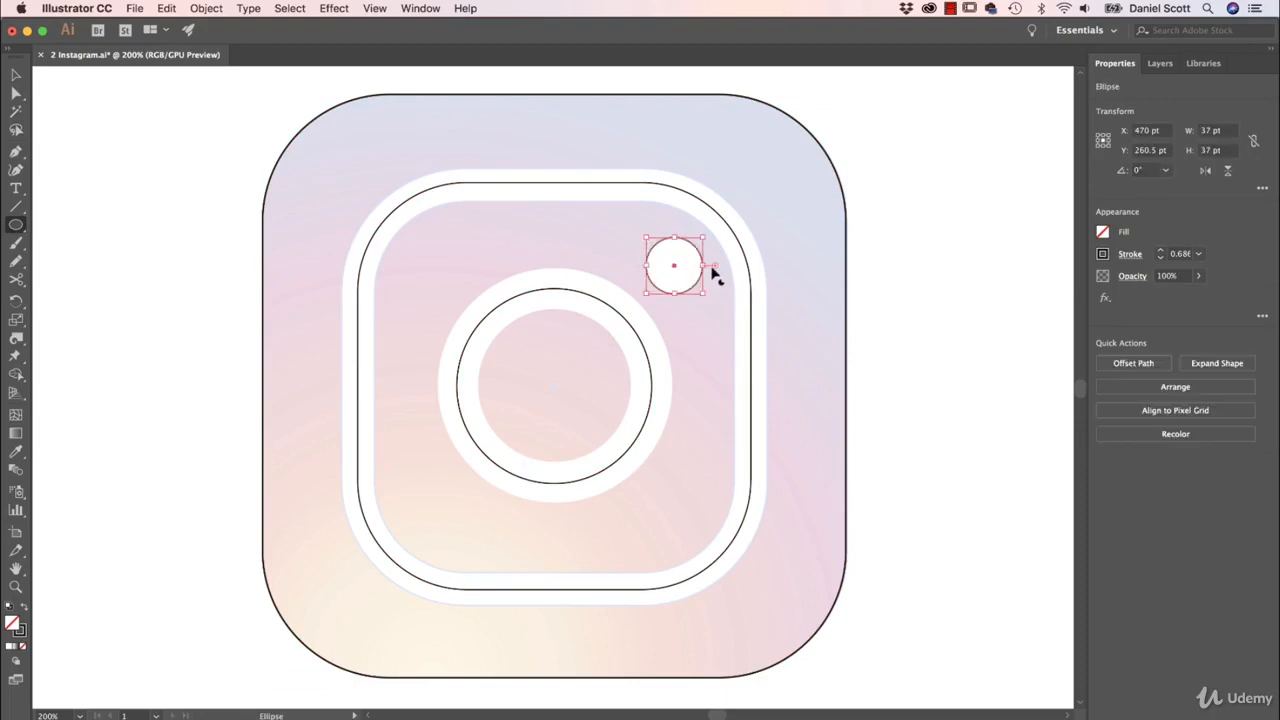
{"action": "key", "text": "v"}
{"action": "left_click", "coordinate": [910, 314]}
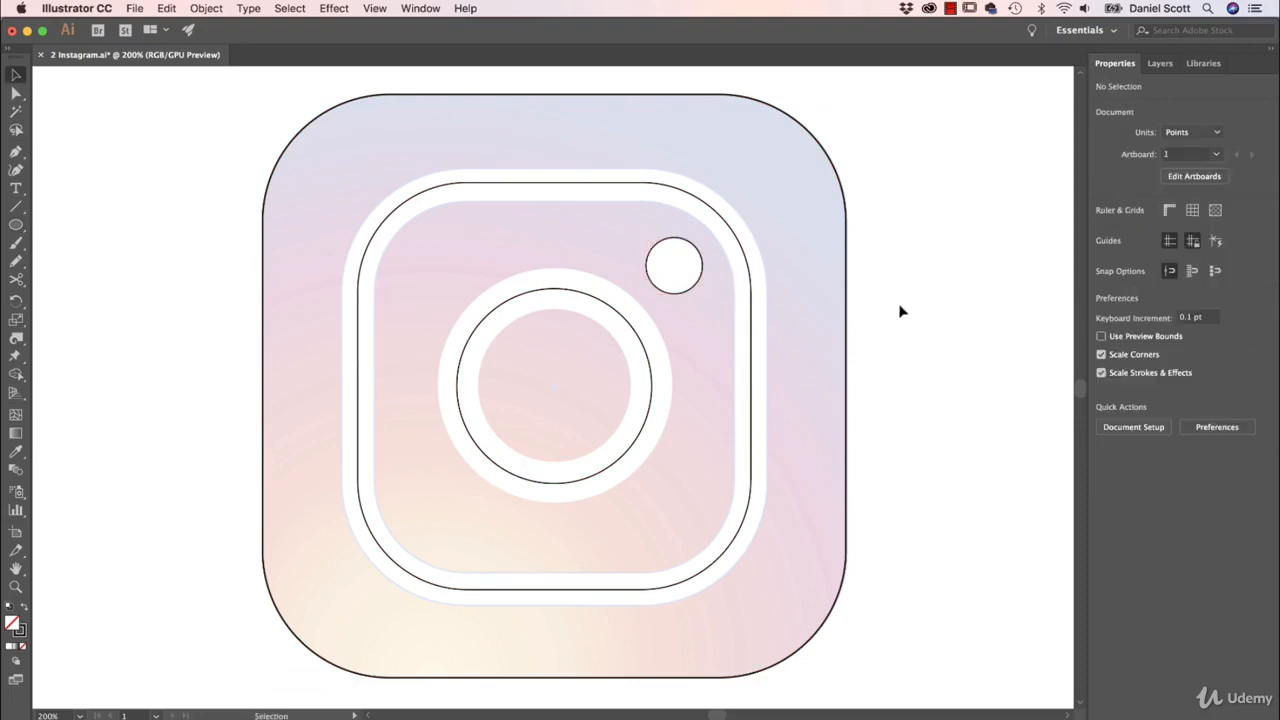
Step: Thicken the lens circle's stroke to about 27 pt so it covers the white ring, and clear the selection
{"action": "key", "text": "super+1"}
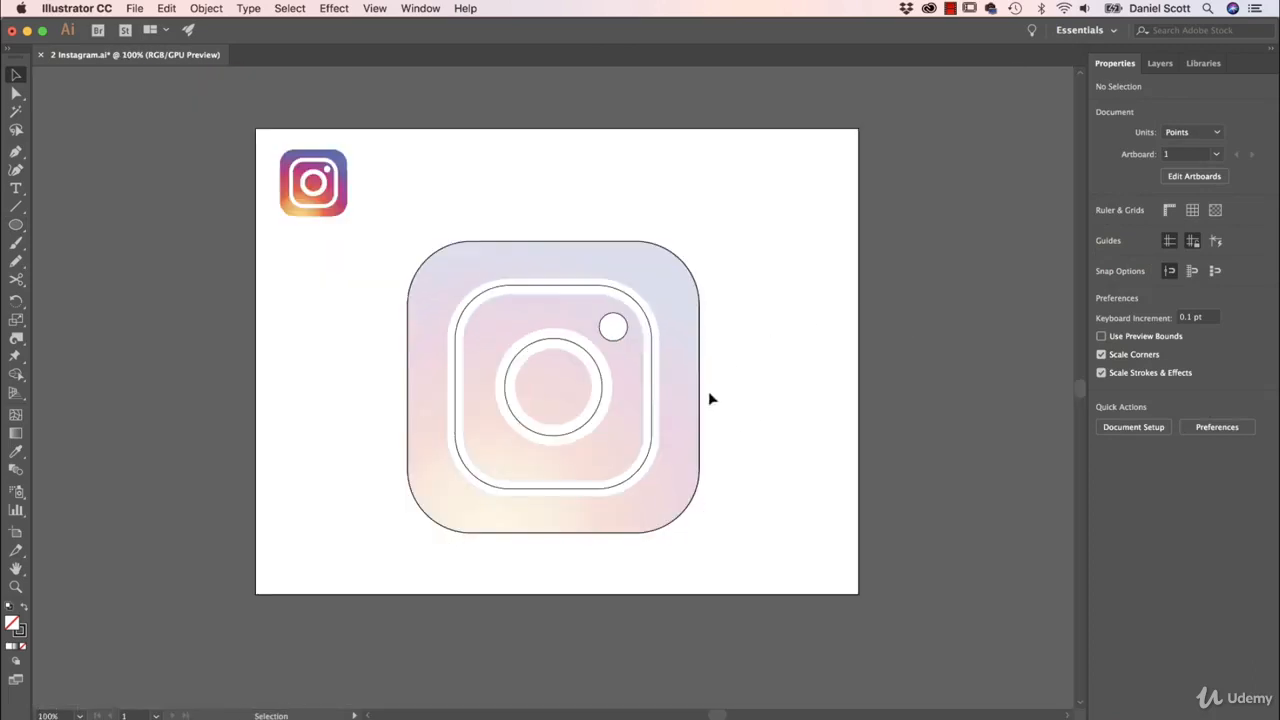
{"action": "left_click", "coordinate": [600, 403]}
{"action": "key", "text": "super+equal"}
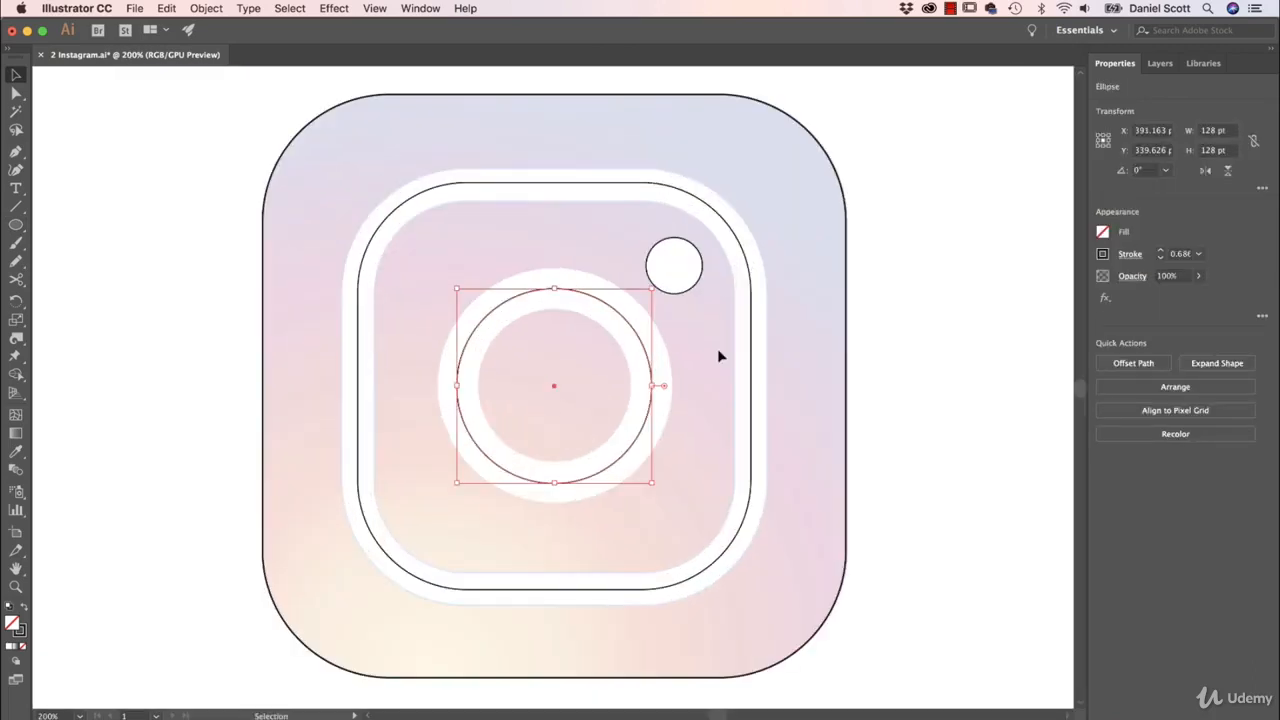
{"action": "left_click", "coordinate": [1104, 257]}
{"action": "left_click", "coordinate": [1158, 231]}
{"action": "left_click", "coordinate": [1160, 250]}
{"action": "left_click", "coordinate": [1160, 250]}
{"action": "left_click", "coordinate": [1160, 250]}
{"action": "left_click", "coordinate": [1160, 251]}
{"action": "left_click", "coordinate": [1160, 251]}
{"action": "left_click", "coordinate": [1160, 251]}
{"action": "left_click", "coordinate": [1160, 251]}
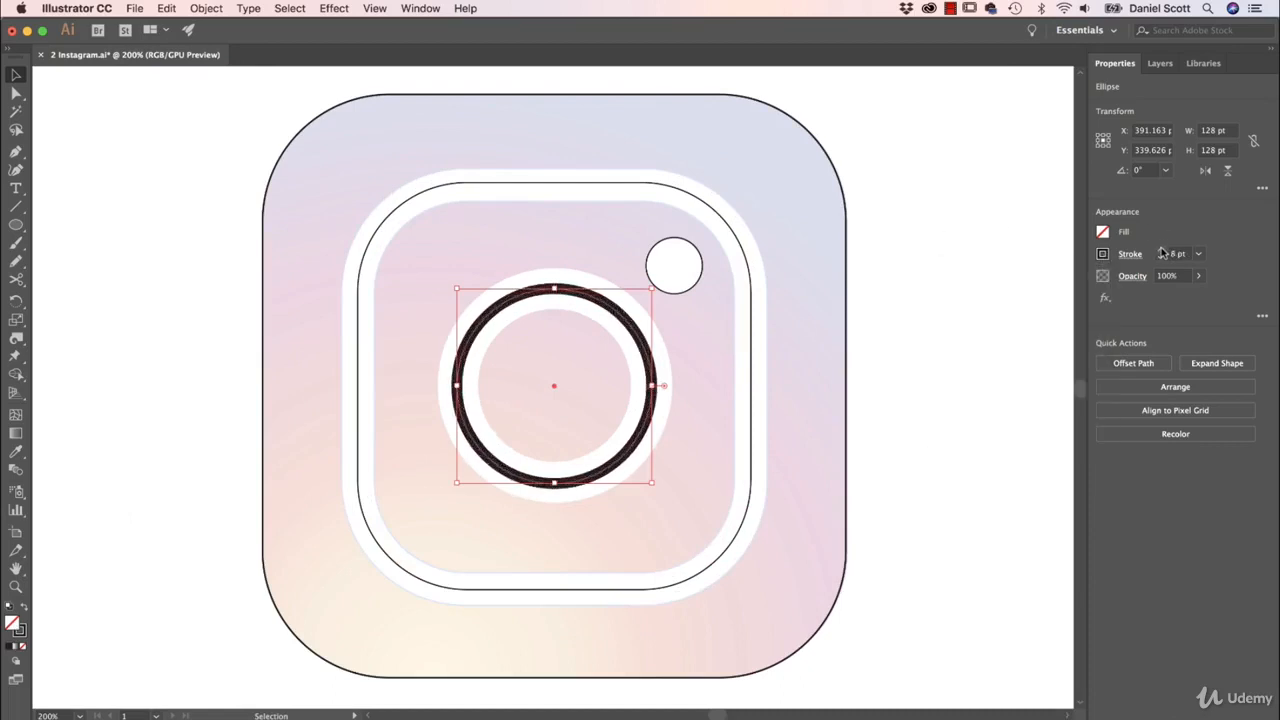
{"action": "left_click", "coordinate": [1160, 251]}
{"action": "left_click", "coordinate": [1160, 251]}
{"action": "left_click", "coordinate": [1160, 251]}
{"action": "left_click", "coordinate": [1160, 251]}
{"action": "left_click", "coordinate": [1160, 251]}
{"action": "left_click", "coordinate": [1160, 251]}
{"action": "left_click", "coordinate": [1160, 251]}
{"action": "left_click", "coordinate": [1160, 251]}
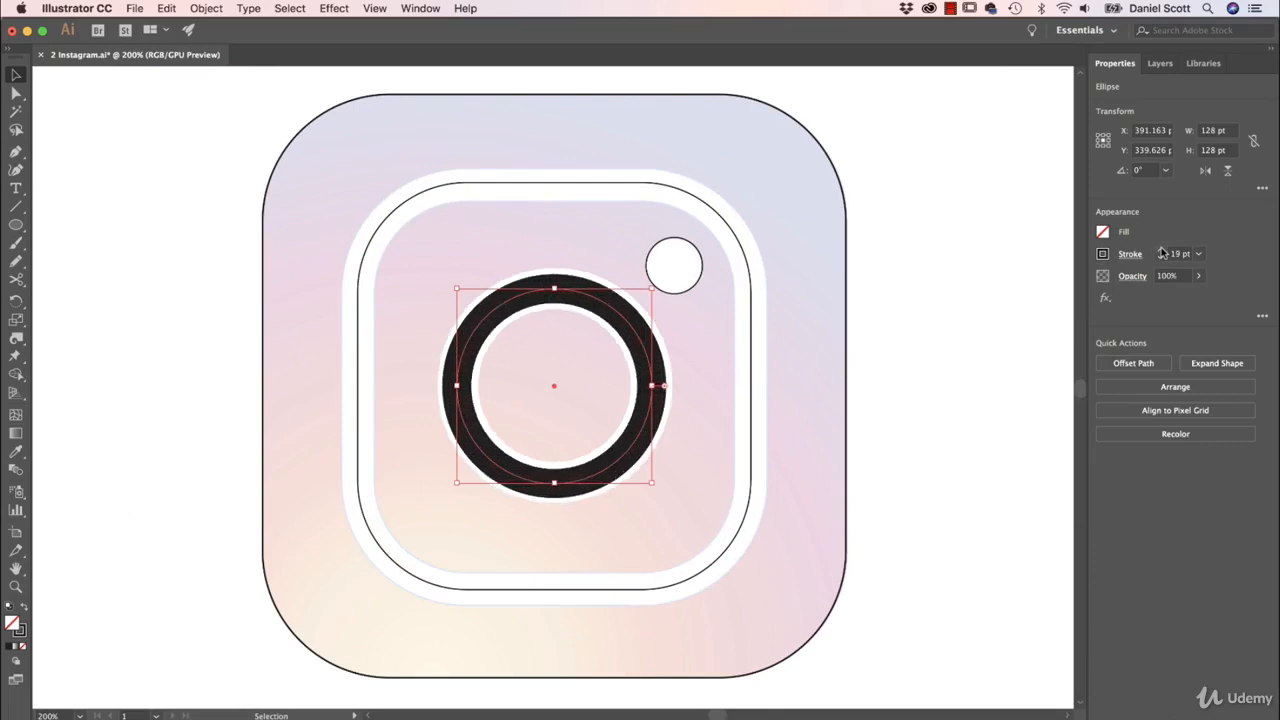
{"action": "left_click", "coordinate": [1160, 251]}
{"action": "left_click", "coordinate": [1160, 251]}
{"action": "left_click", "coordinate": [1160, 251]}
{"action": "left_click", "coordinate": [1160, 251]}
{"action": "left_click", "coordinate": [1160, 251]}
{"action": "left_click", "coordinate": [1160, 251]}
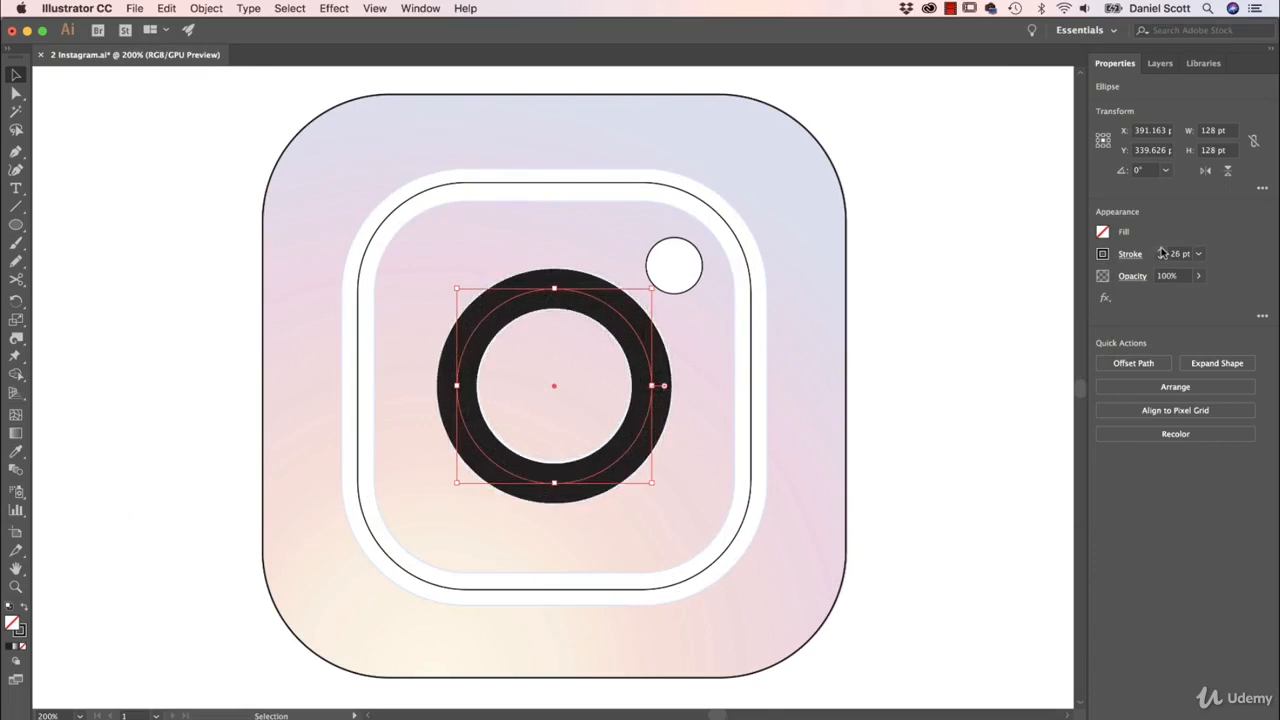
{"action": "left_click", "coordinate": [1160, 251]}
{"action": "left_click", "coordinate": [978, 375]}
Step: Set the inner rounded square's stroke to 20 pt to cover the white frame, and clear the selection
{"action": "left_click", "coordinate": [752, 402]}
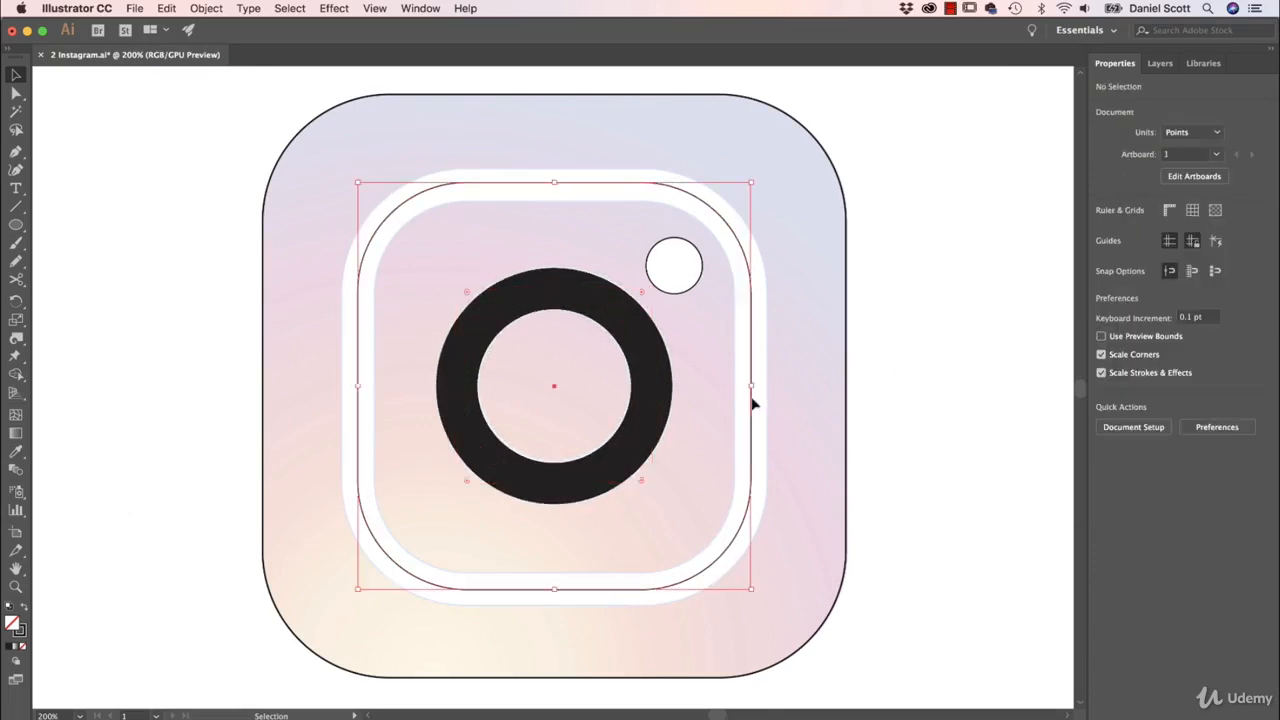
{"action": "left_click", "coordinate": [1160, 253]}
{"action": "left_click", "coordinate": [1160, 253]}
{"action": "left_click", "coordinate": [1160, 253]}
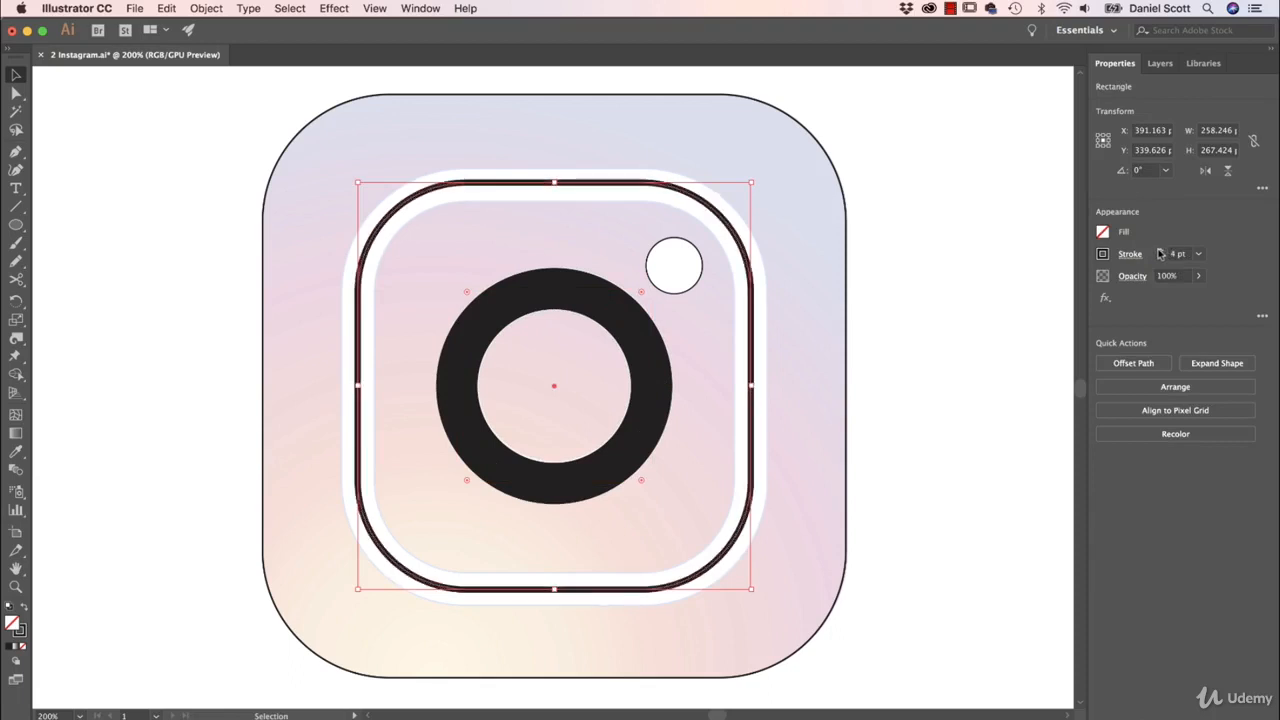
{"action": "left_click", "coordinate": [1160, 253]}
{"action": "left_click", "coordinate": [1160, 253]}
{"action": "left_click", "coordinate": [1160, 253]}
{"action": "left_click", "coordinate": [1160, 253]}
{"action": "left_click", "coordinate": [1160, 253]}
{"action": "left_click", "coordinate": [1160, 253]}
{"action": "left_click", "coordinate": [1160, 253]}
{"action": "left_click", "coordinate": [1160, 253]}
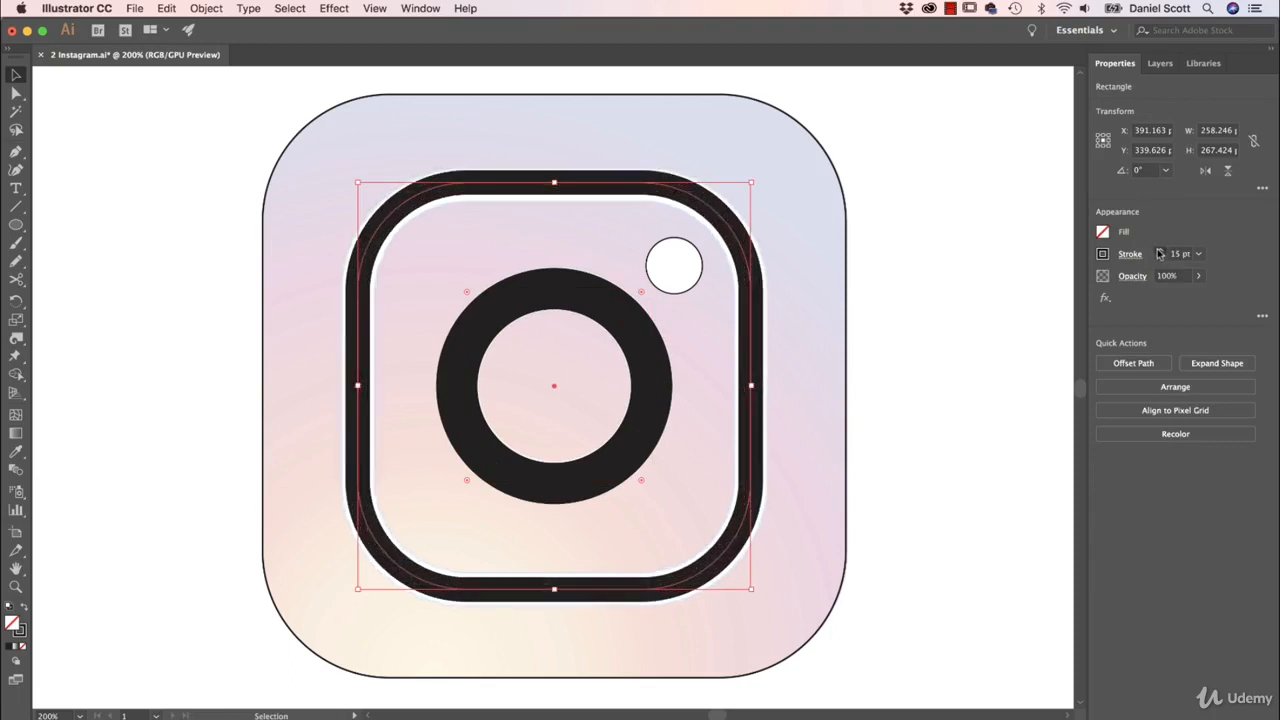
{"action": "left_click", "coordinate": [1160, 253]}
{"action": "left_click", "coordinate": [1160, 253]}
{"action": "left_click", "coordinate": [1160, 253]}
{"action": "left_click", "coordinate": [1160, 253]}
{"action": "left_click", "coordinate": [1160, 253]}
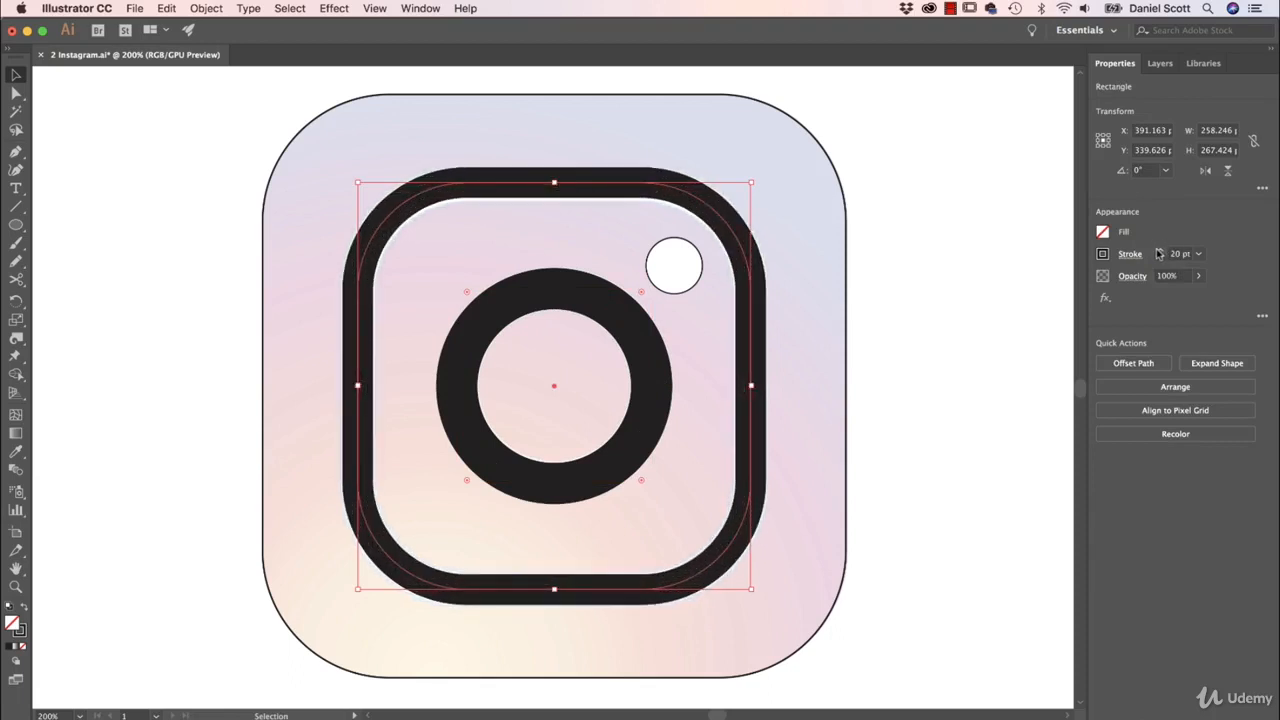
{"action": "left_click", "coordinate": [888, 362]}
Step: Remove the outline from the small dot circle at the logo's upper right and fill it with white
{"action": "left_click", "coordinate": [686, 295]}
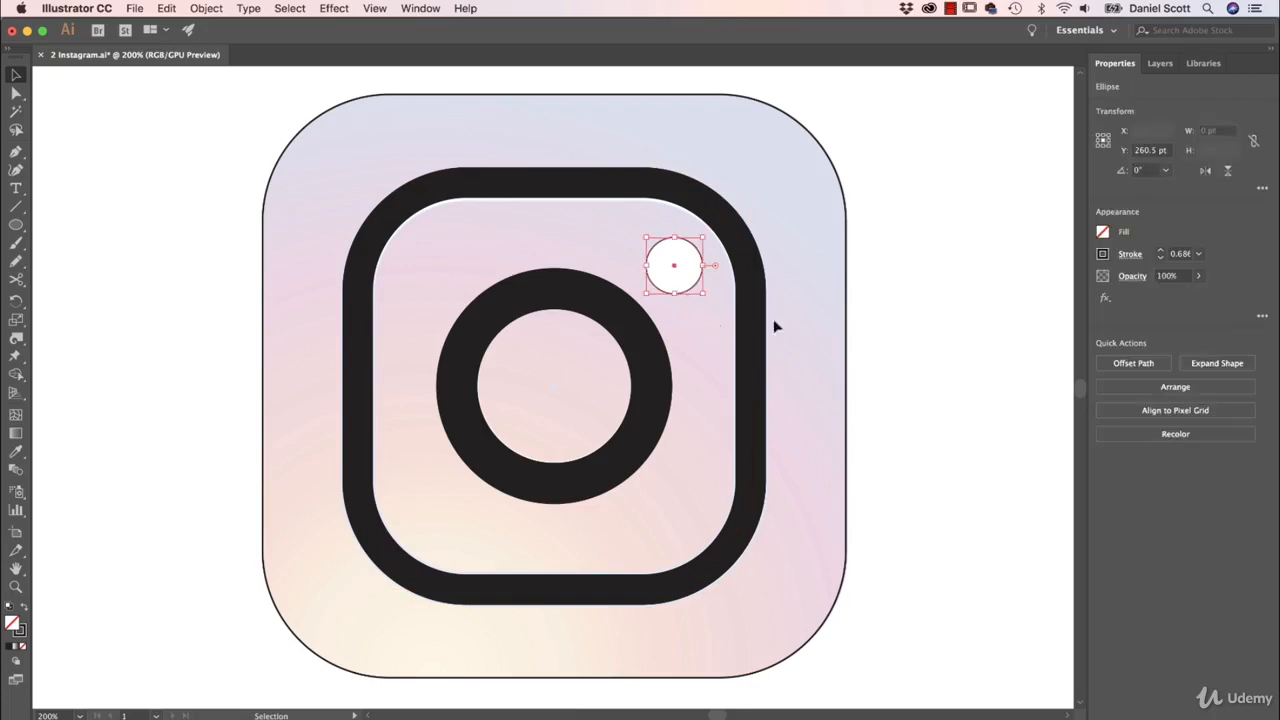
{"action": "left_click", "coordinate": [1102, 254]}
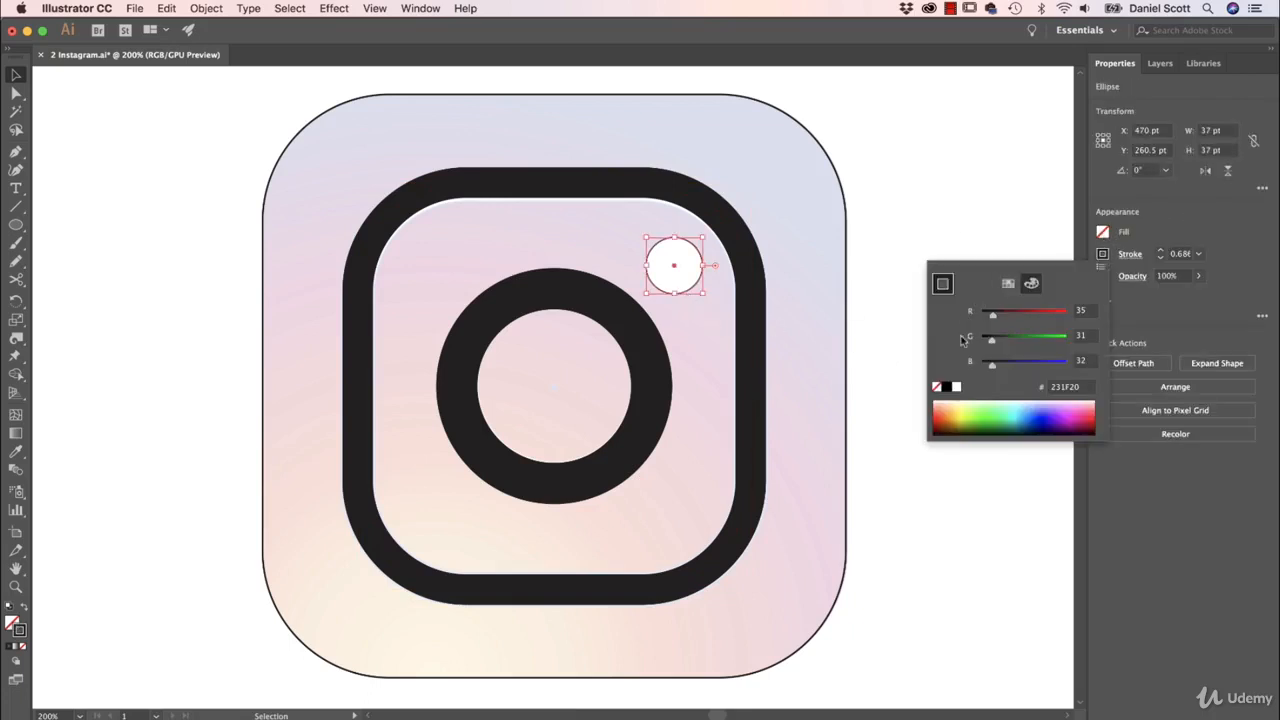
{"action": "left_click", "coordinate": [936, 386]}
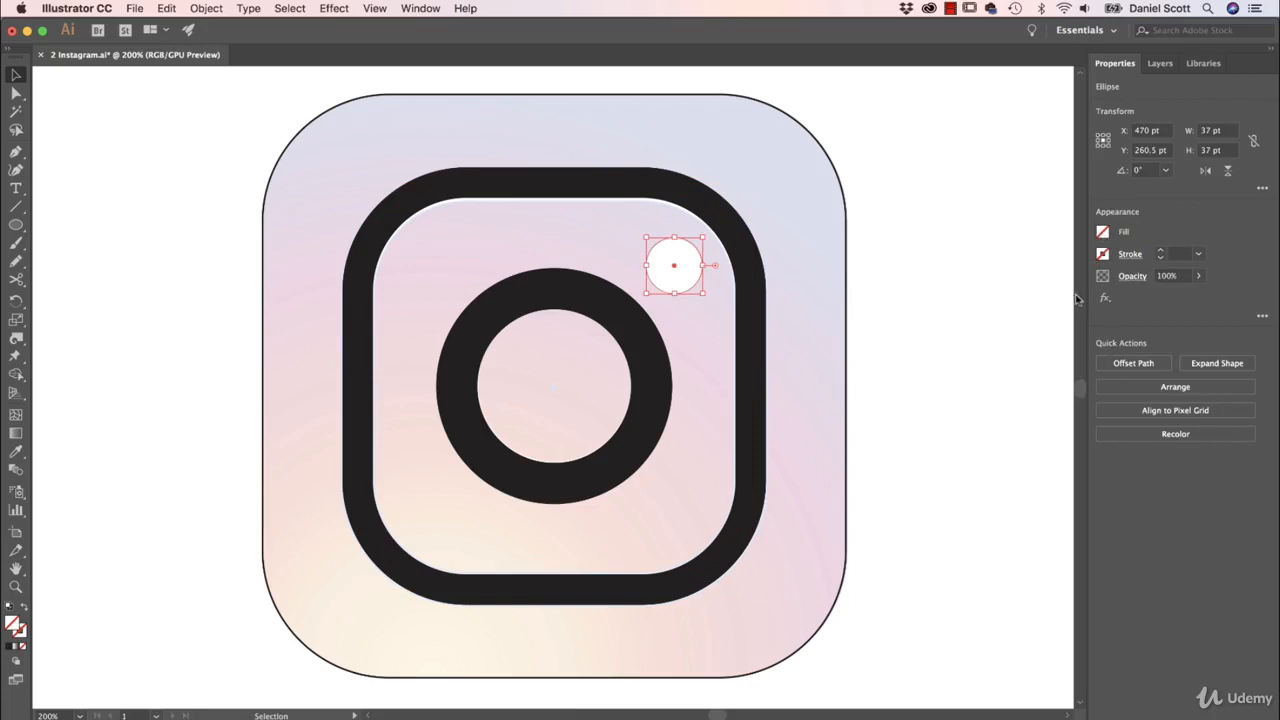
{"action": "left_click", "coordinate": [1106, 233]}
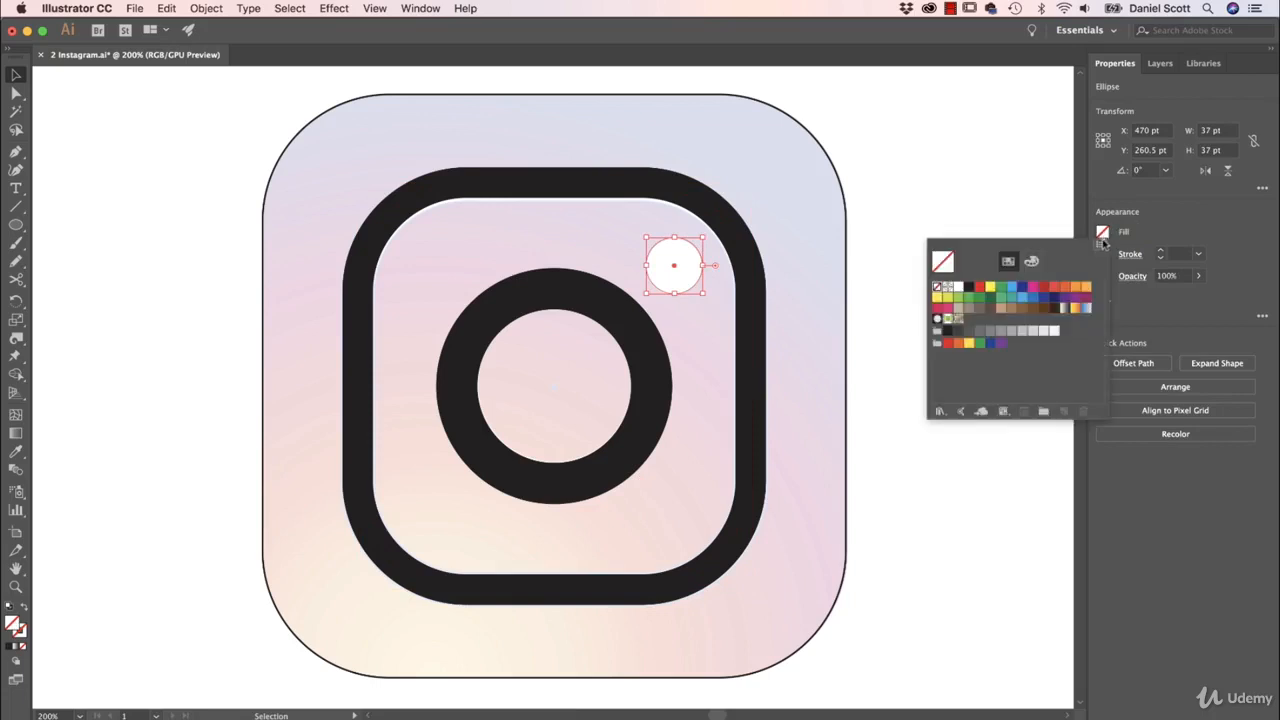
{"action": "left_click", "coordinate": [958, 288]}
{"action": "left_click", "coordinate": [926, 166]}
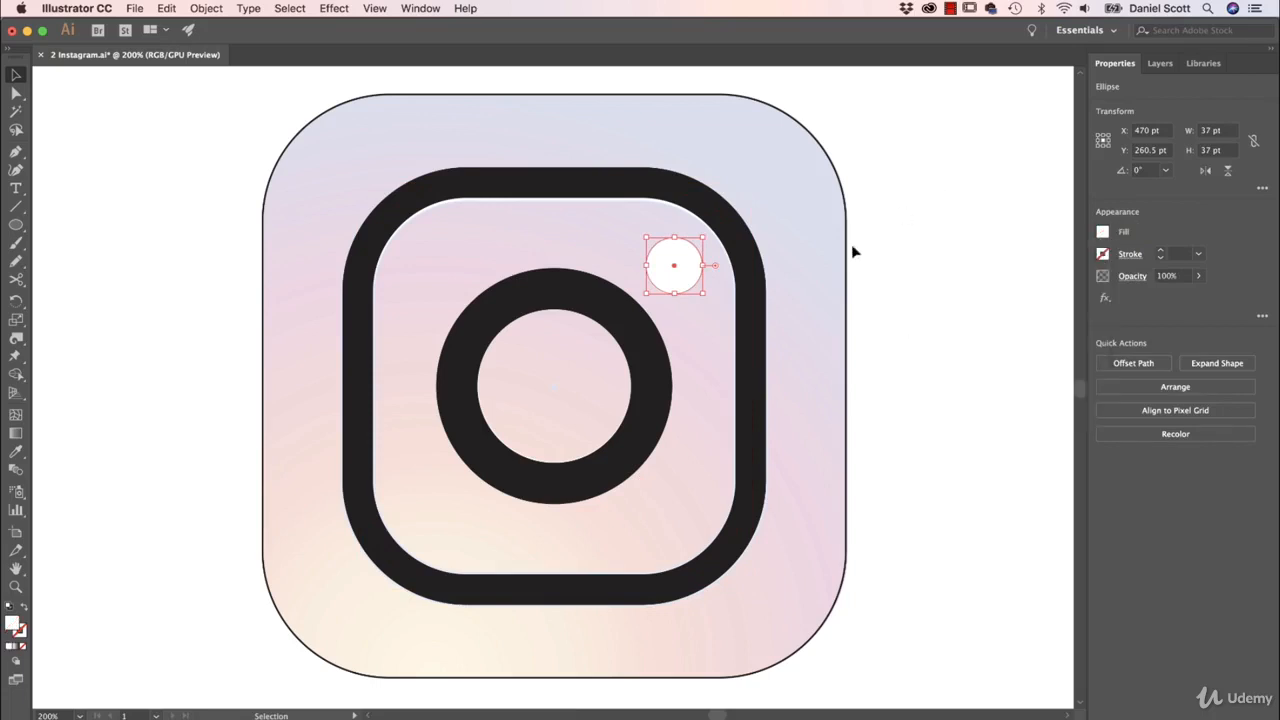
Step: Change the strokes of the inner rounded square and the lens circle to white, and clear the selection
{"action": "left_click", "coordinate": [751, 359]}
{"action": "left_click", "coordinate": [751, 359]}
{"action": "left_click", "coordinate": [648, 383], "text": "shift"}
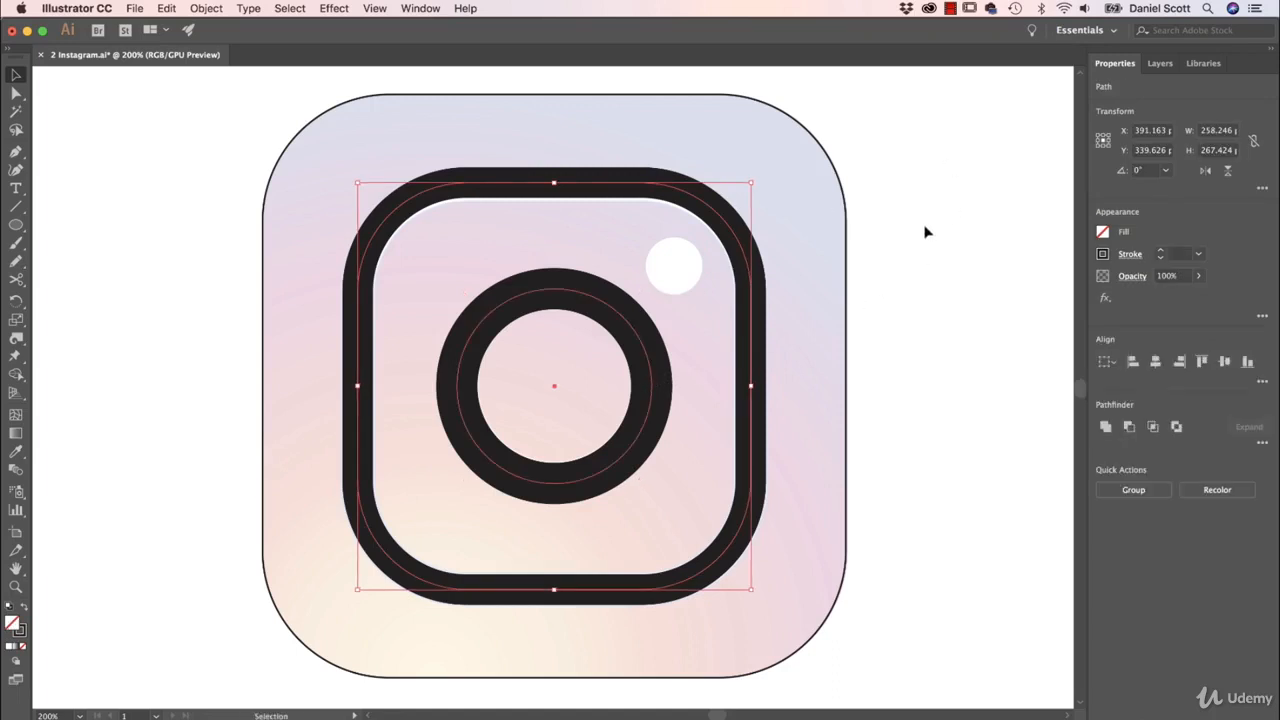
{"action": "left_click", "coordinate": [1103, 254]}
{"action": "left_click", "coordinate": [956, 388]}
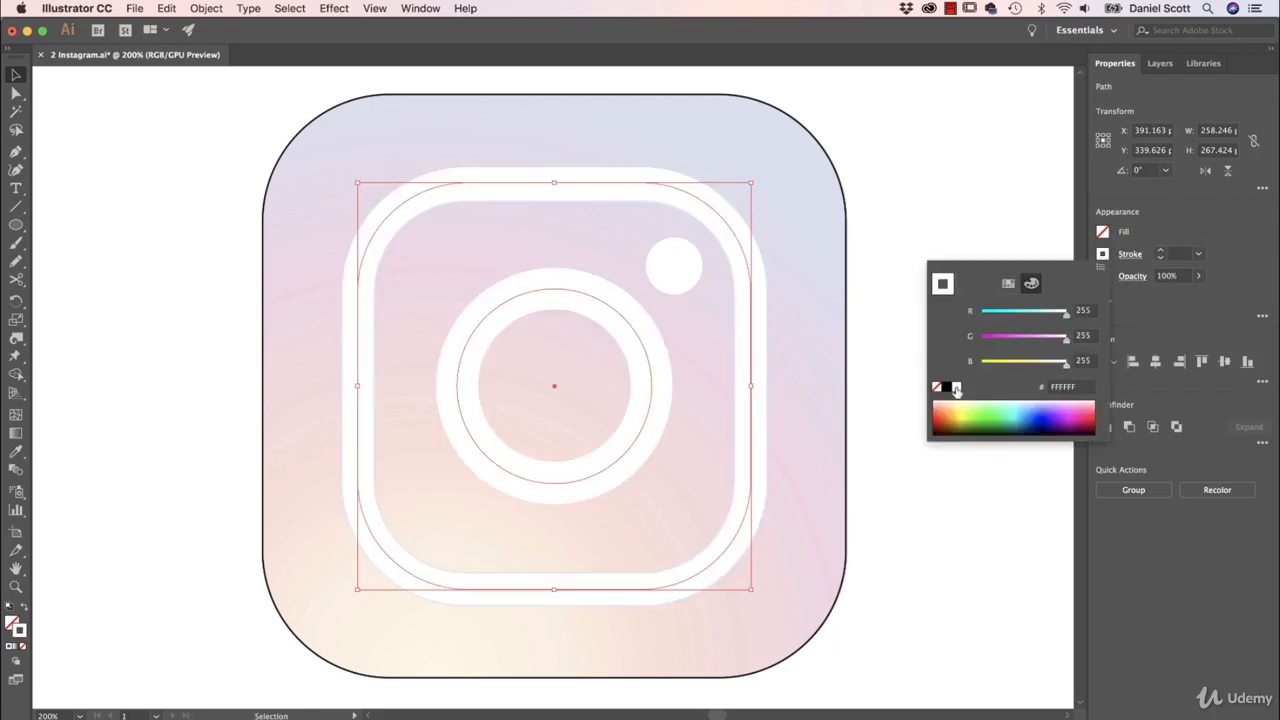
{"action": "left_click", "coordinate": [906, 157]}
{"action": "left_click", "coordinate": [880, 302]}
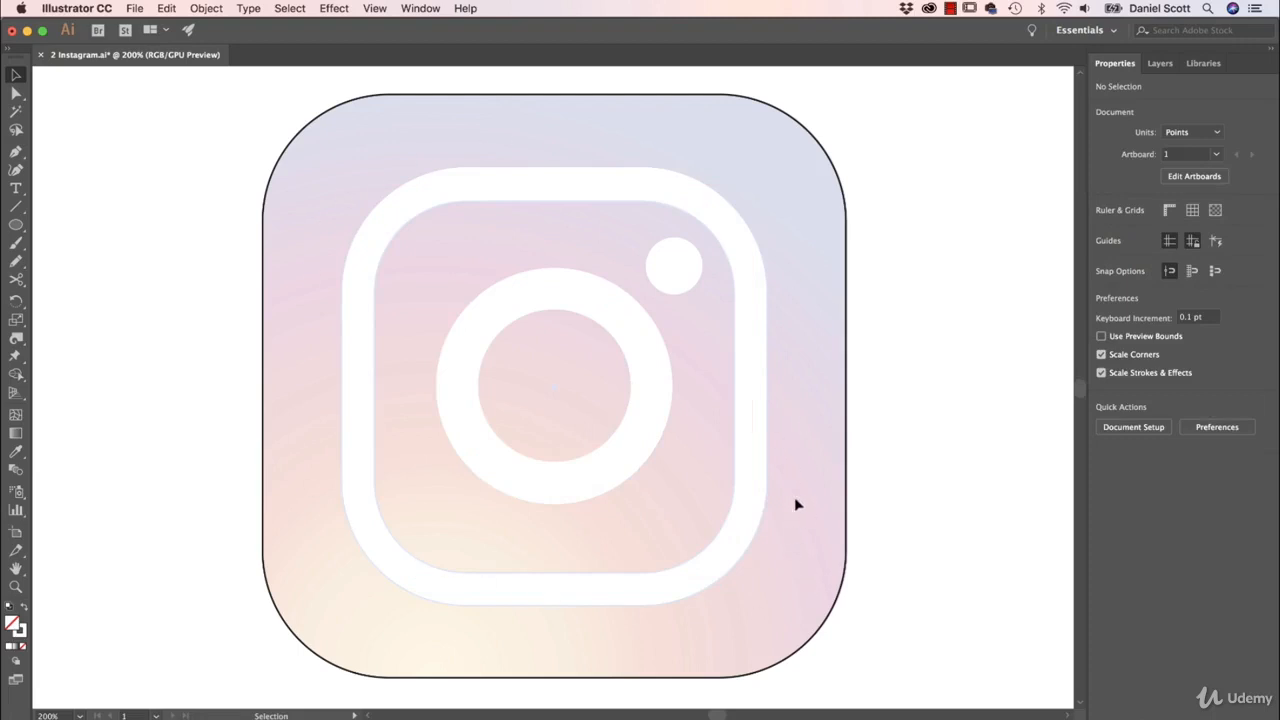
Step: Remove the outer rounded square's stroke and fill it with the white-to-black linear gradient swatch
{"action": "left_click", "coordinate": [846, 541]}
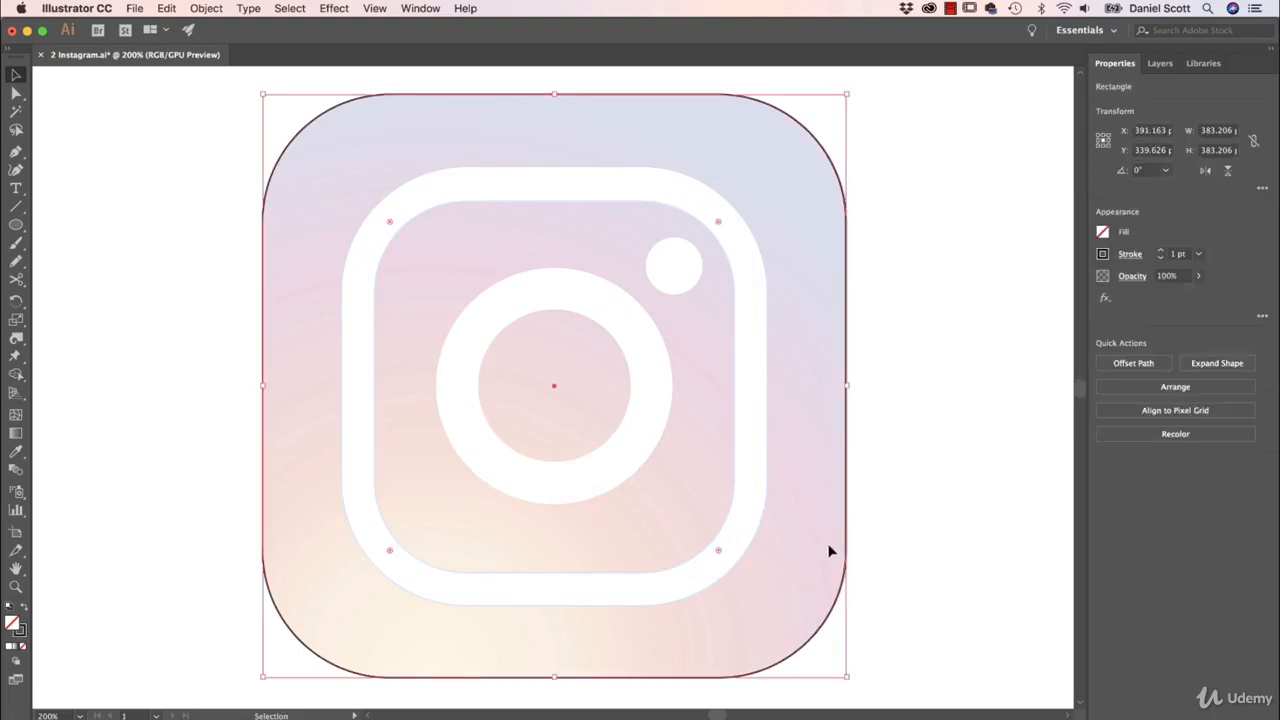
{"action": "left_click", "coordinate": [1102, 255]}
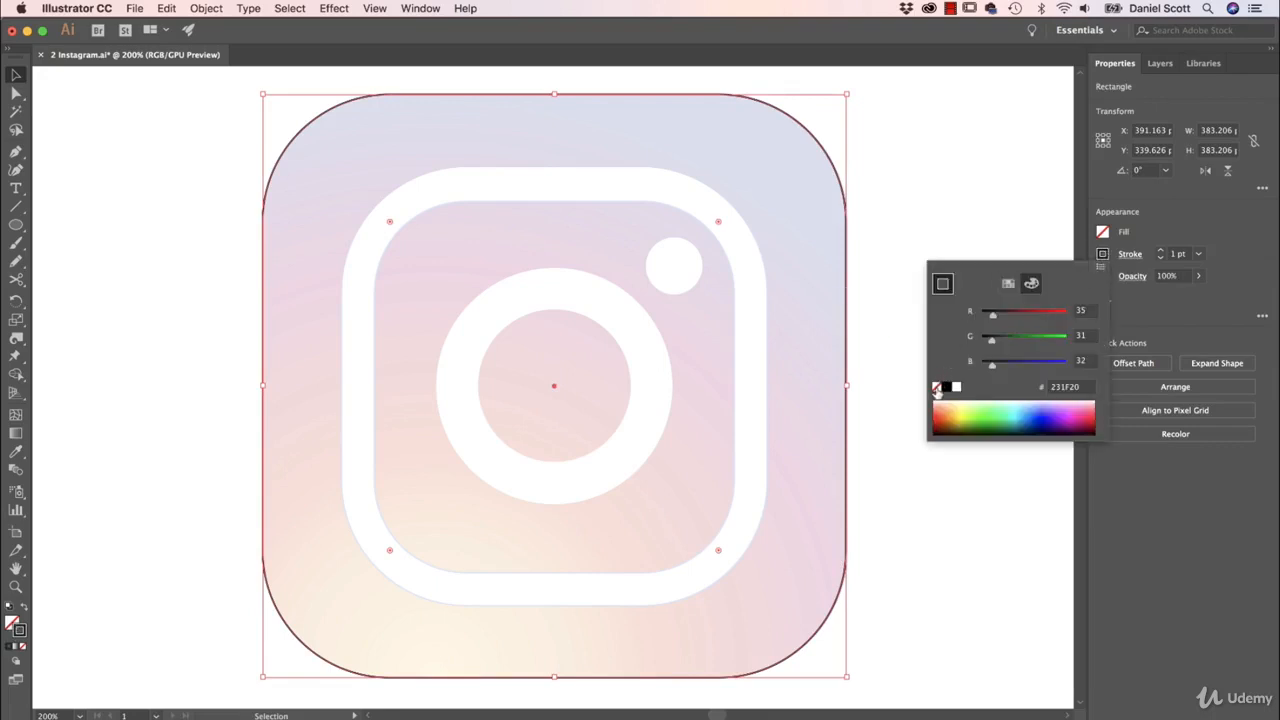
{"action": "left_click", "coordinate": [936, 387]}
{"action": "left_click", "coordinate": [1102, 231]}
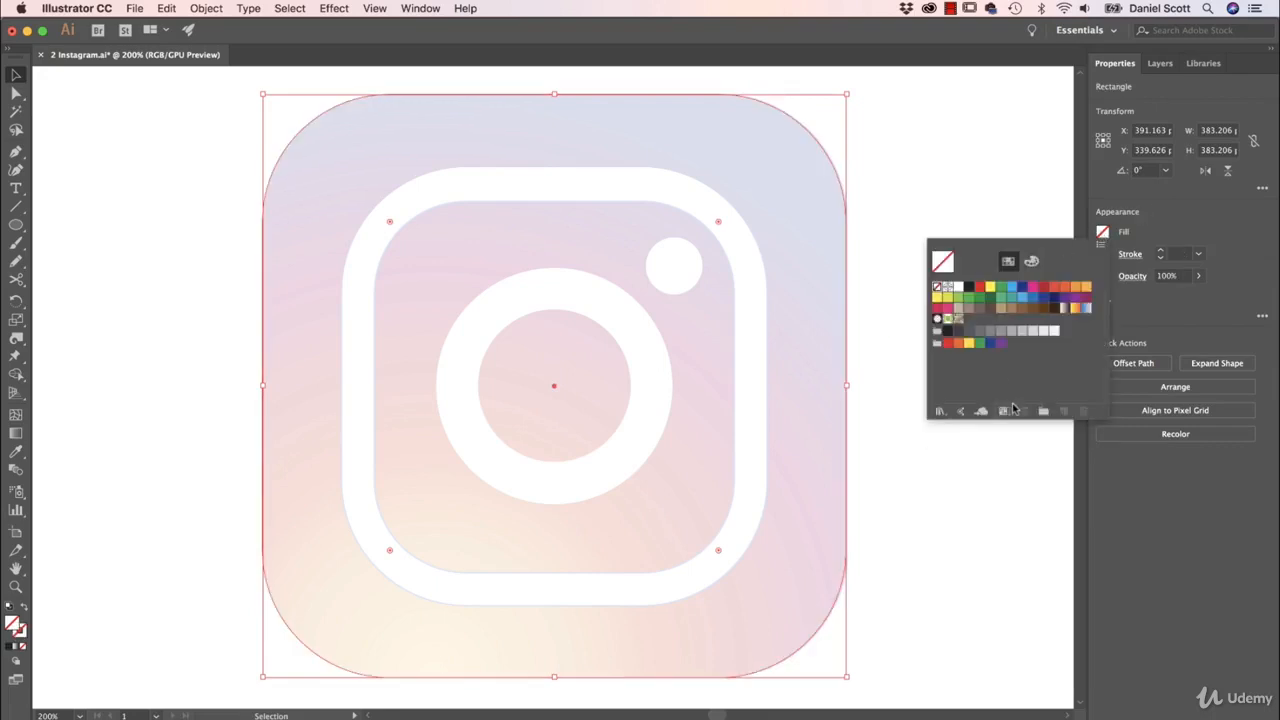
{"action": "left_click", "coordinate": [1064, 310]}
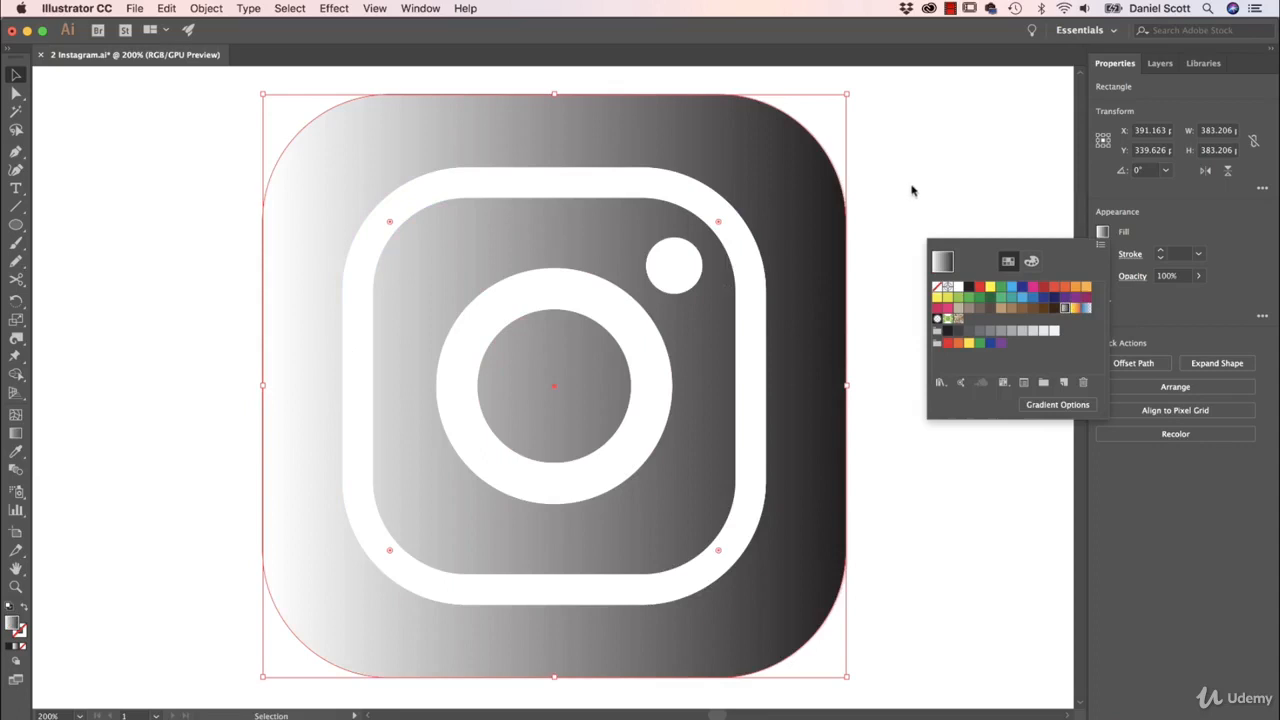
{"action": "left_click", "coordinate": [1187, 222]}
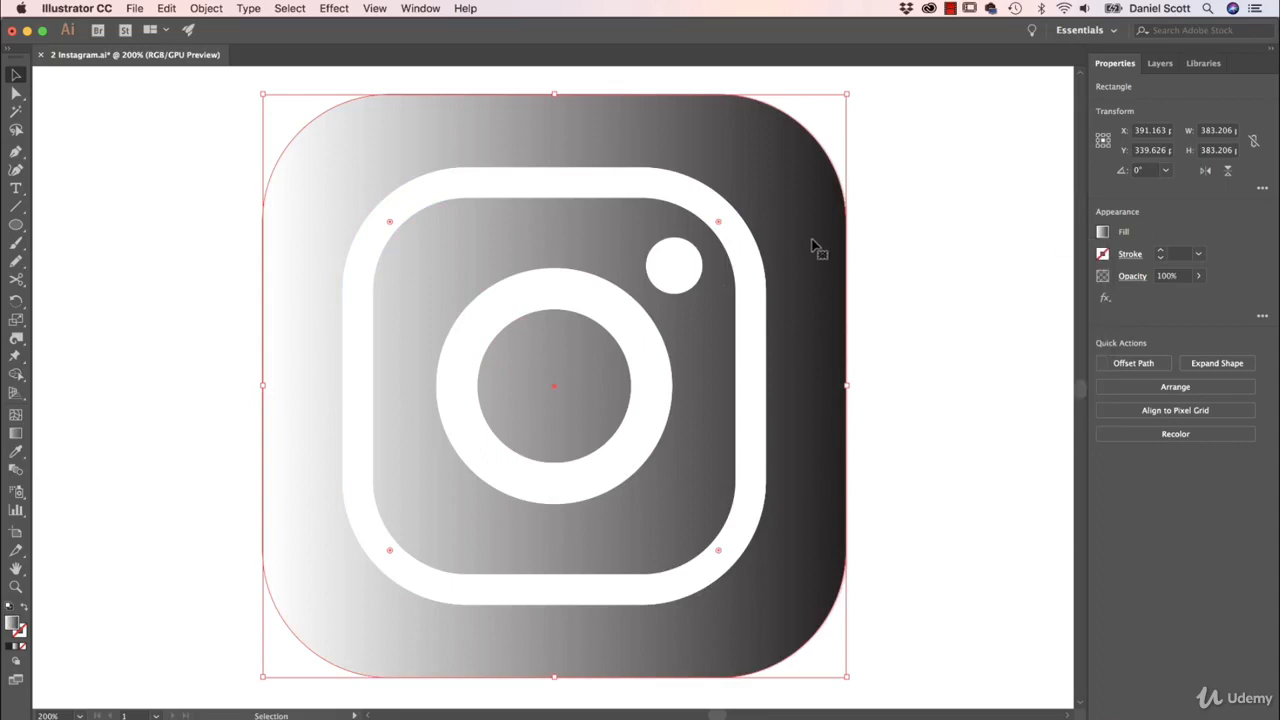
Step: Bring the gradient-filled outer square to the front, send it to the back again, and clear the selection
{"action": "key", "text": "super+shift+bracketright"}
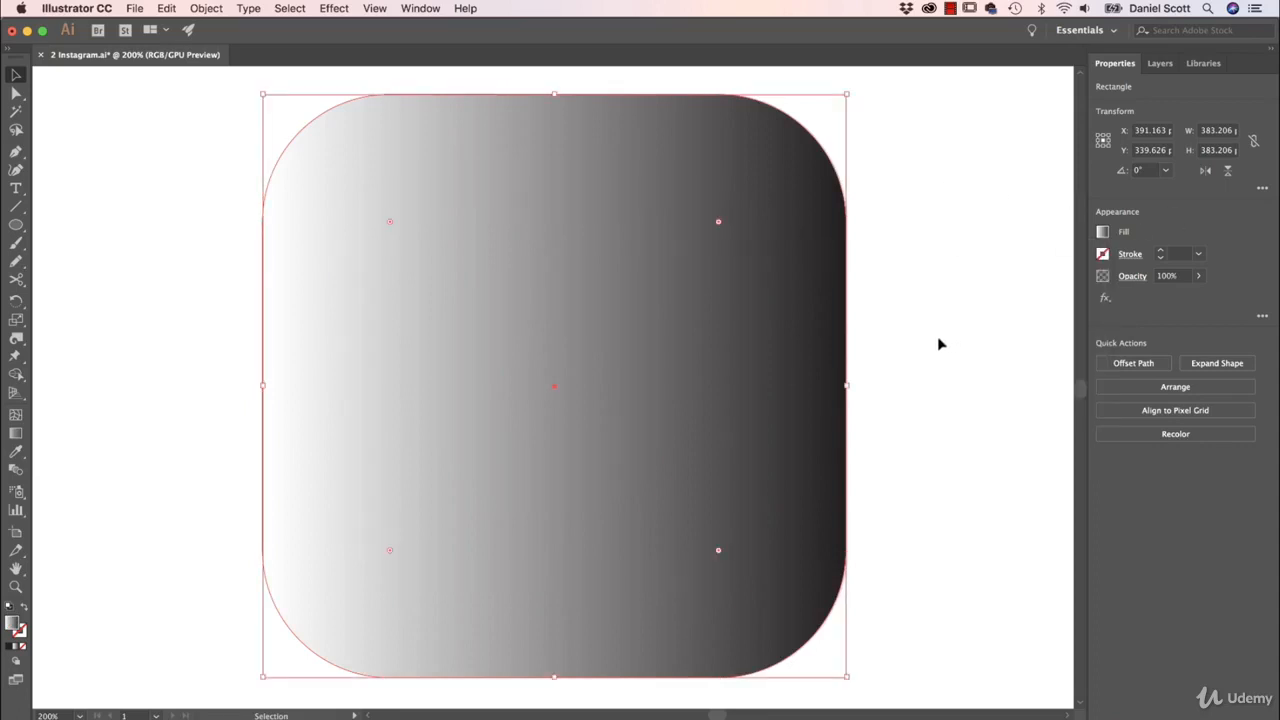
{"action": "left_click", "coordinate": [1131, 392]}
{"action": "left_click", "coordinate": [1128, 443]}
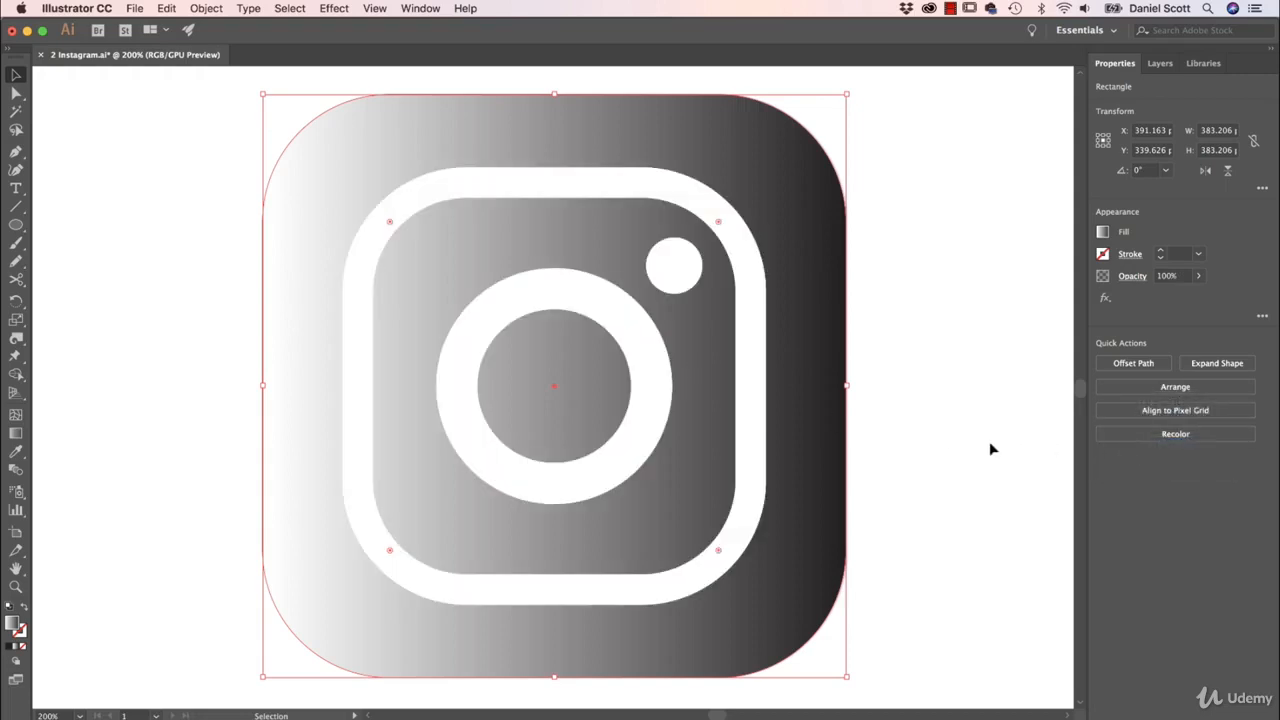
{"action": "left_click", "coordinate": [989, 449]}
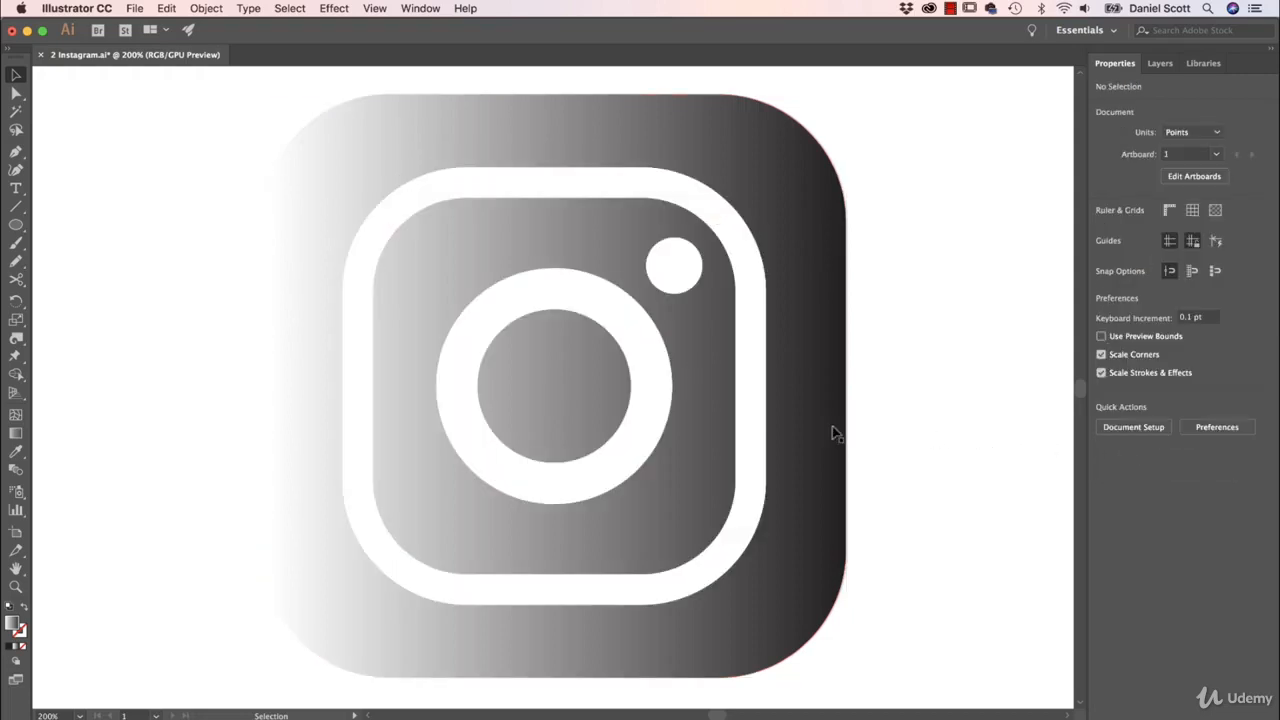
Step: Sample the light yellow near the small logo's bottom edge with the Eyedropper and save it as a global swatch, R=255 G=214 B=118
{"action": "key", "text": "super+minus"}
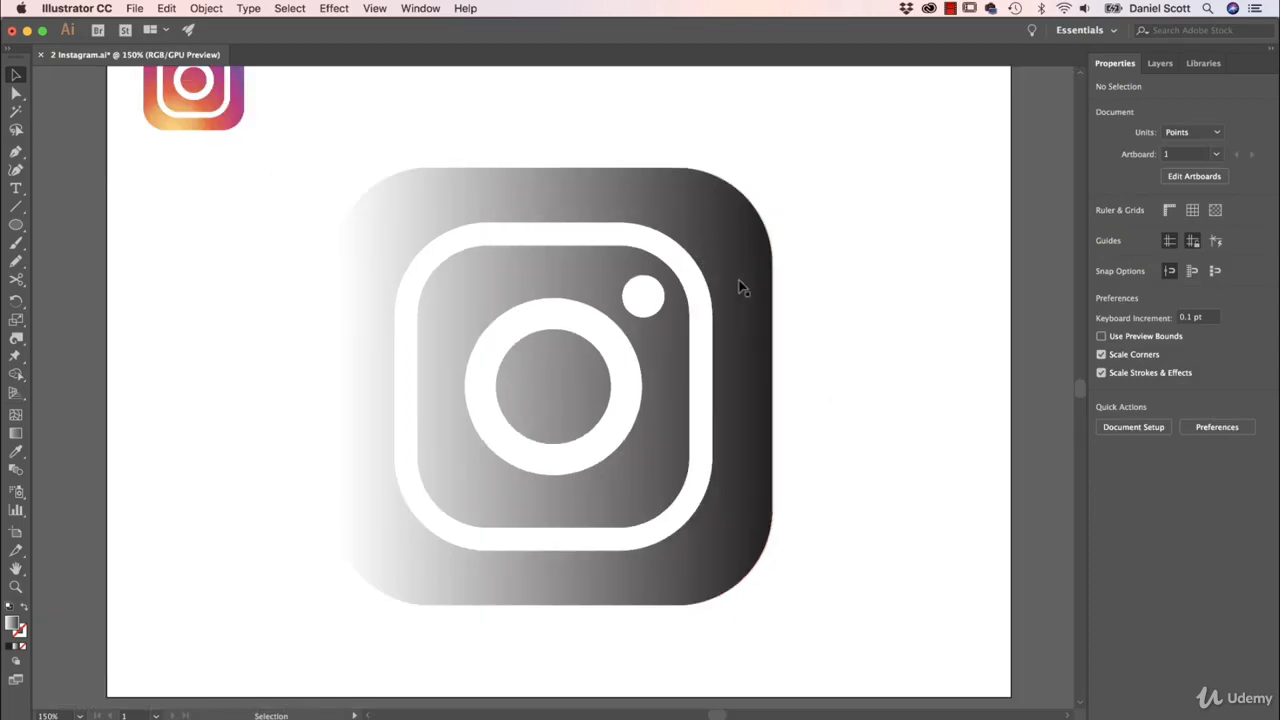
{"action": "scroll", "coordinate": [740, 288], "scroll_direction": "left", "scroll_amount": 3}
{"action": "scroll", "coordinate": [740, 288], "scroll_direction": "up", "scroll_amount": 2}
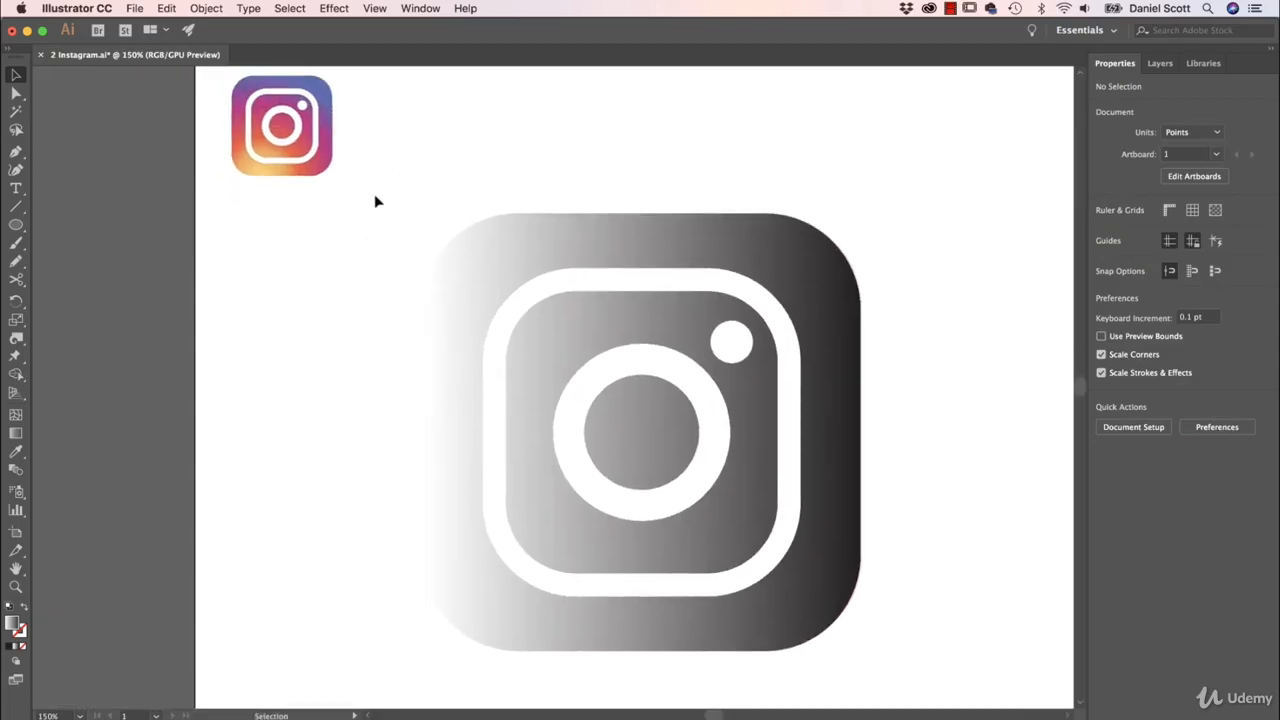
{"action": "left_click", "coordinate": [17, 451]}
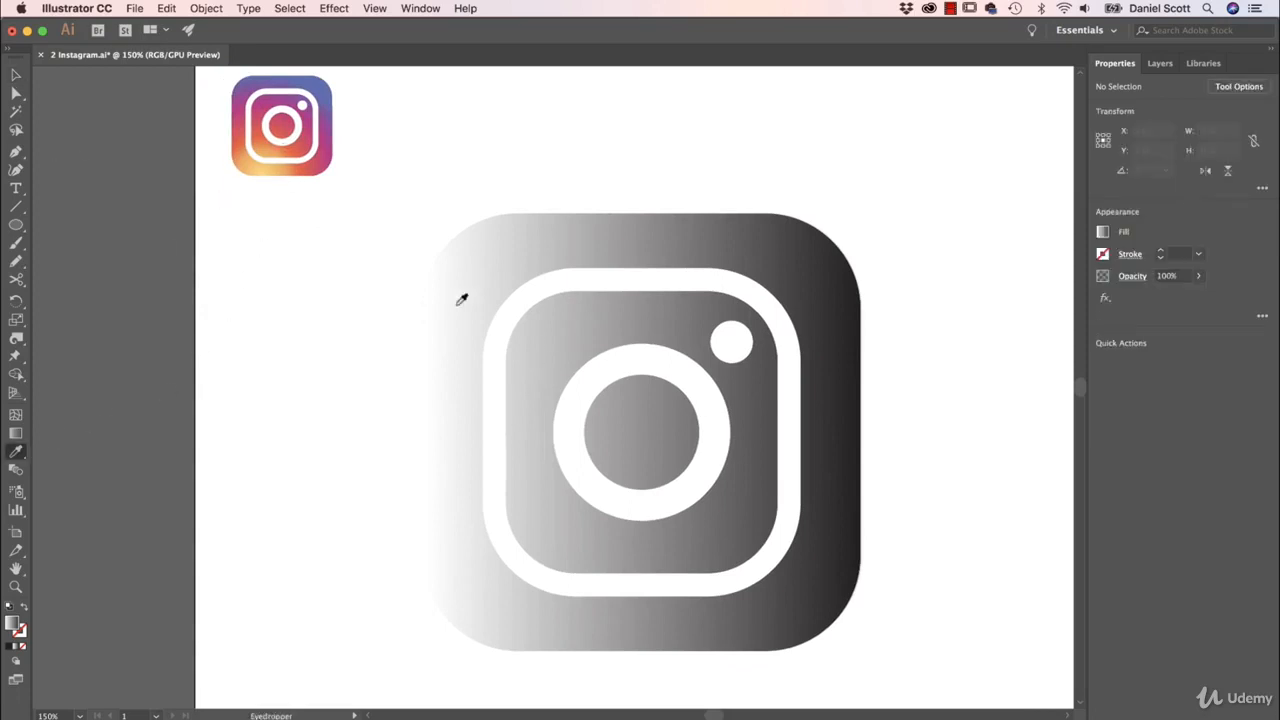
{"action": "left_click", "coordinate": [17, 75]}
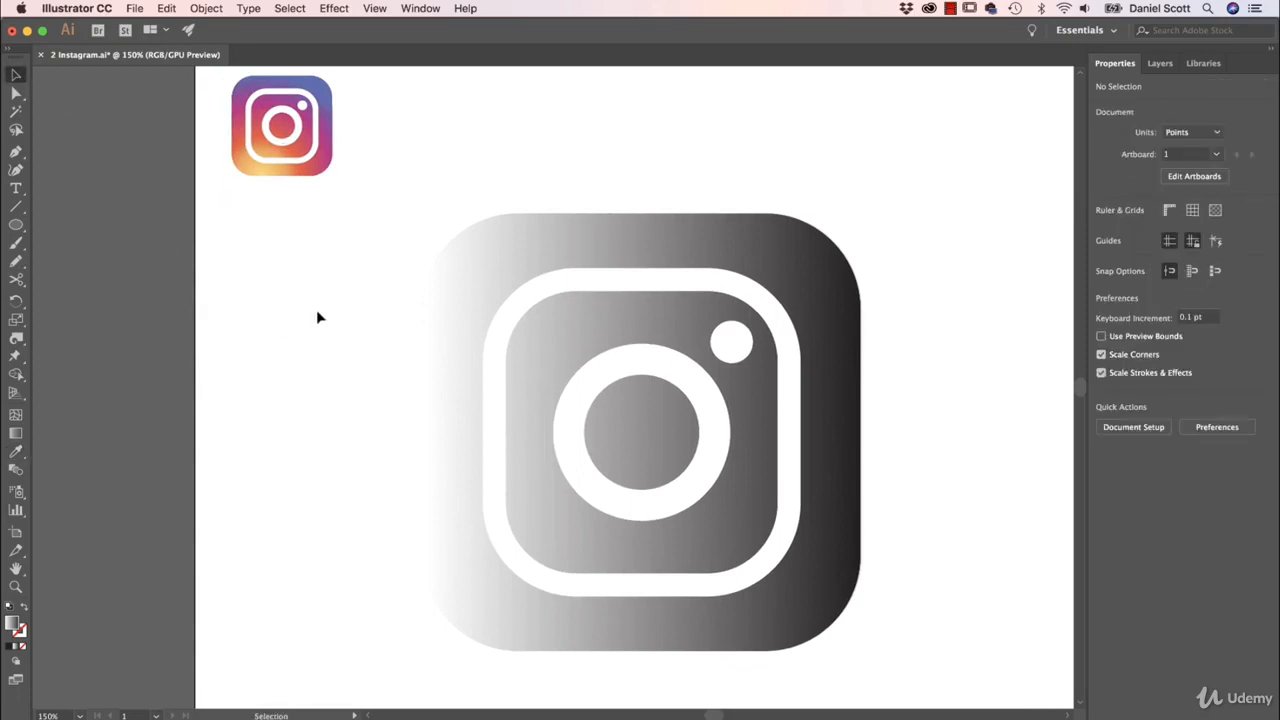
{"action": "left_click", "coordinate": [17, 451]}
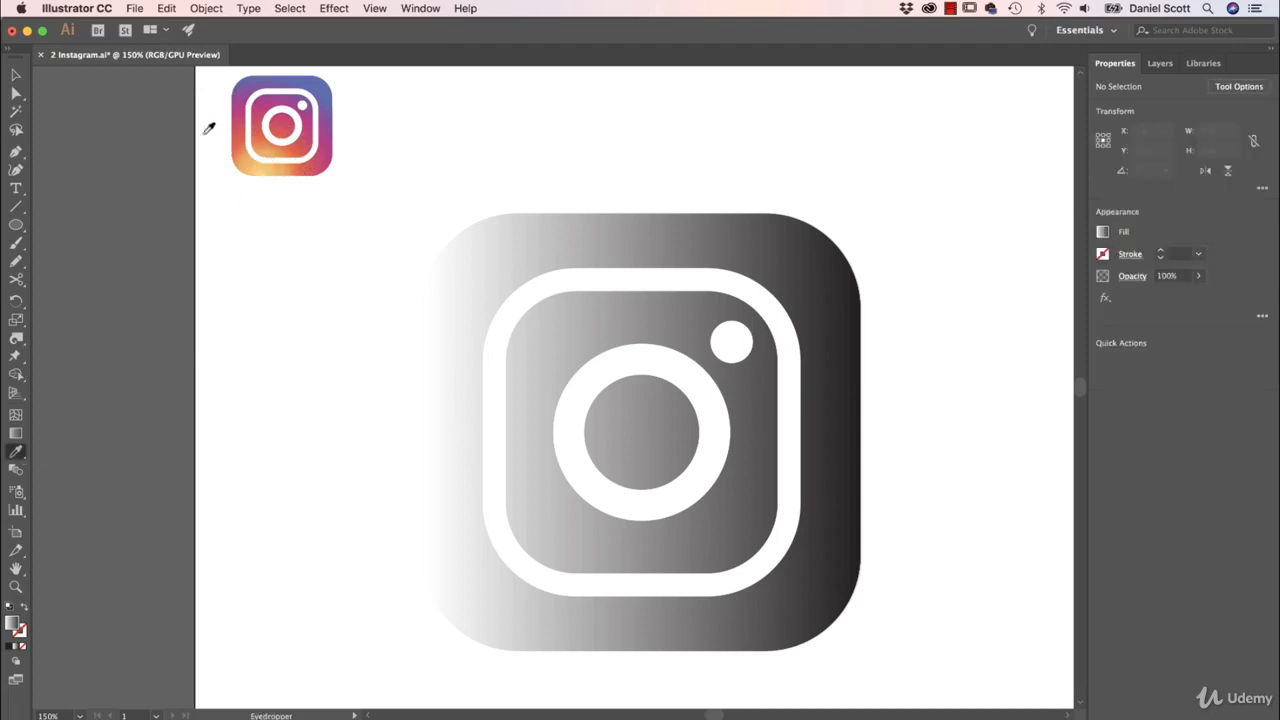
{"action": "left_click", "coordinate": [262, 170]}
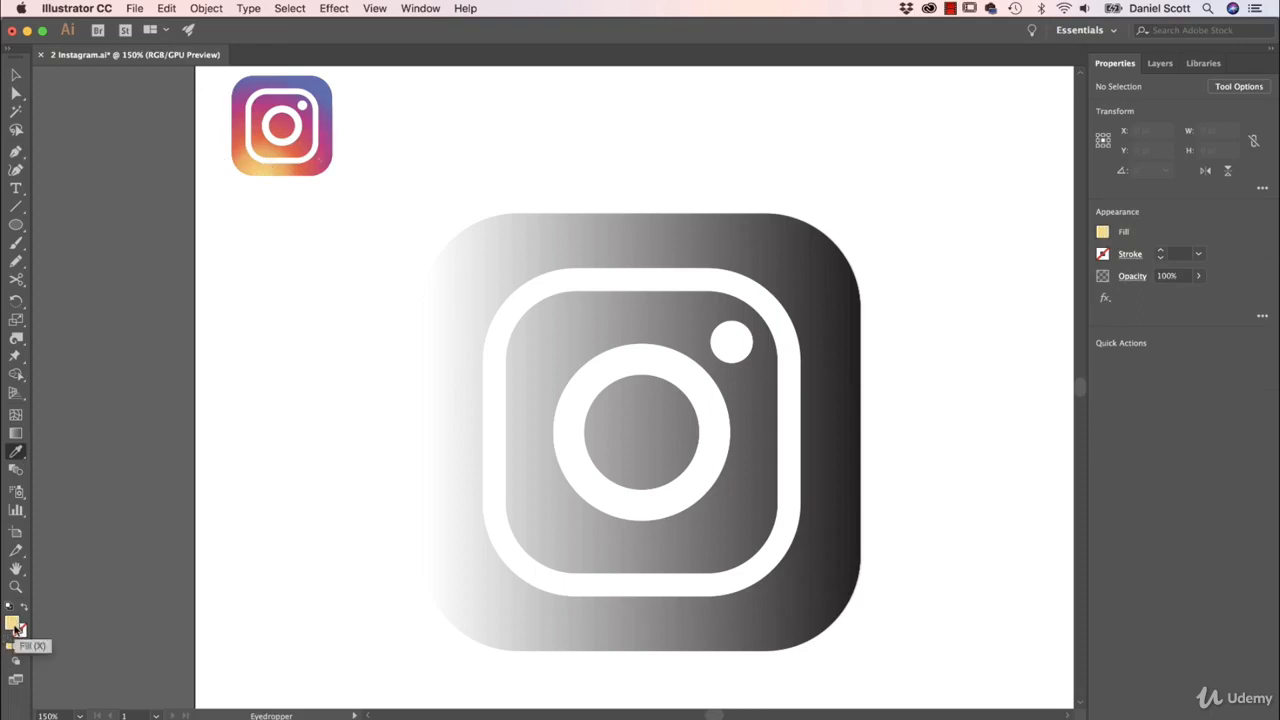
{"action": "left_click", "coordinate": [1102, 231]}
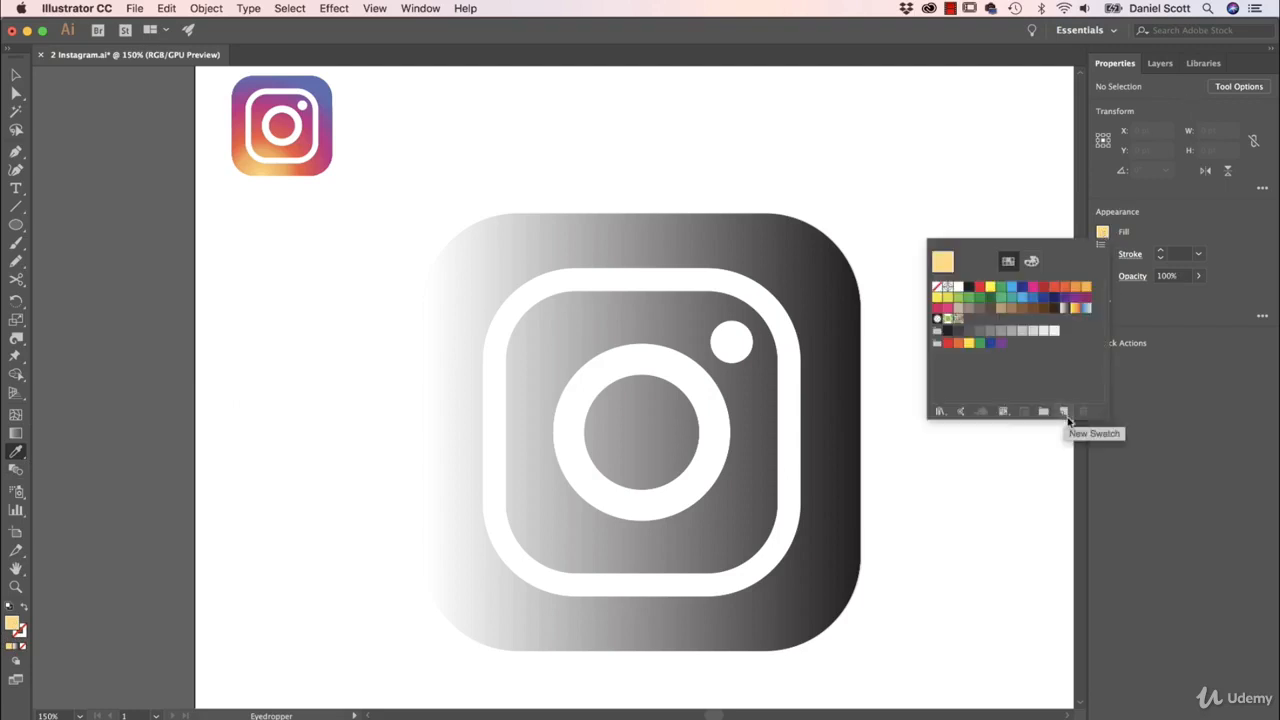
{"action": "left_click", "coordinate": [1065, 413]}
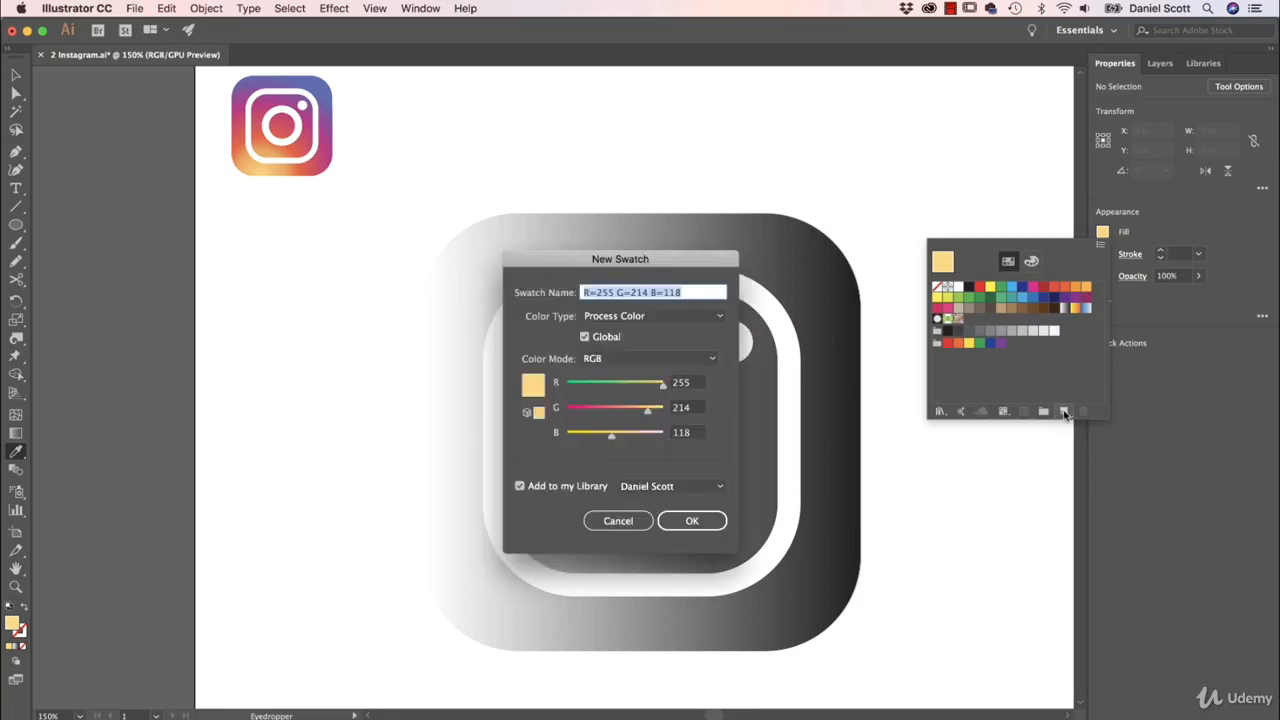
{"action": "left_click", "coordinate": [692, 521]}
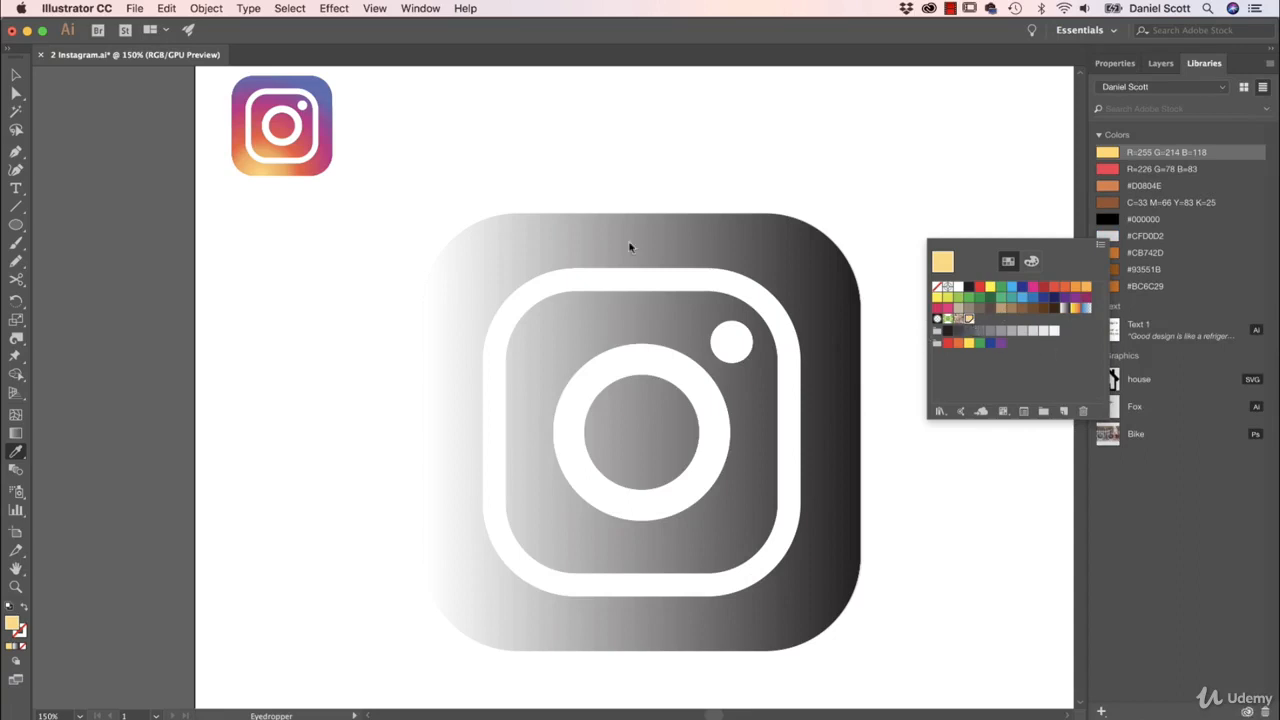
Step: Sample the blue in the small logo's upper-right corner with the Eyedropper and save it as a global swatch, R=92 G=108 B=178
{"action": "left_click", "coordinate": [18, 452]}
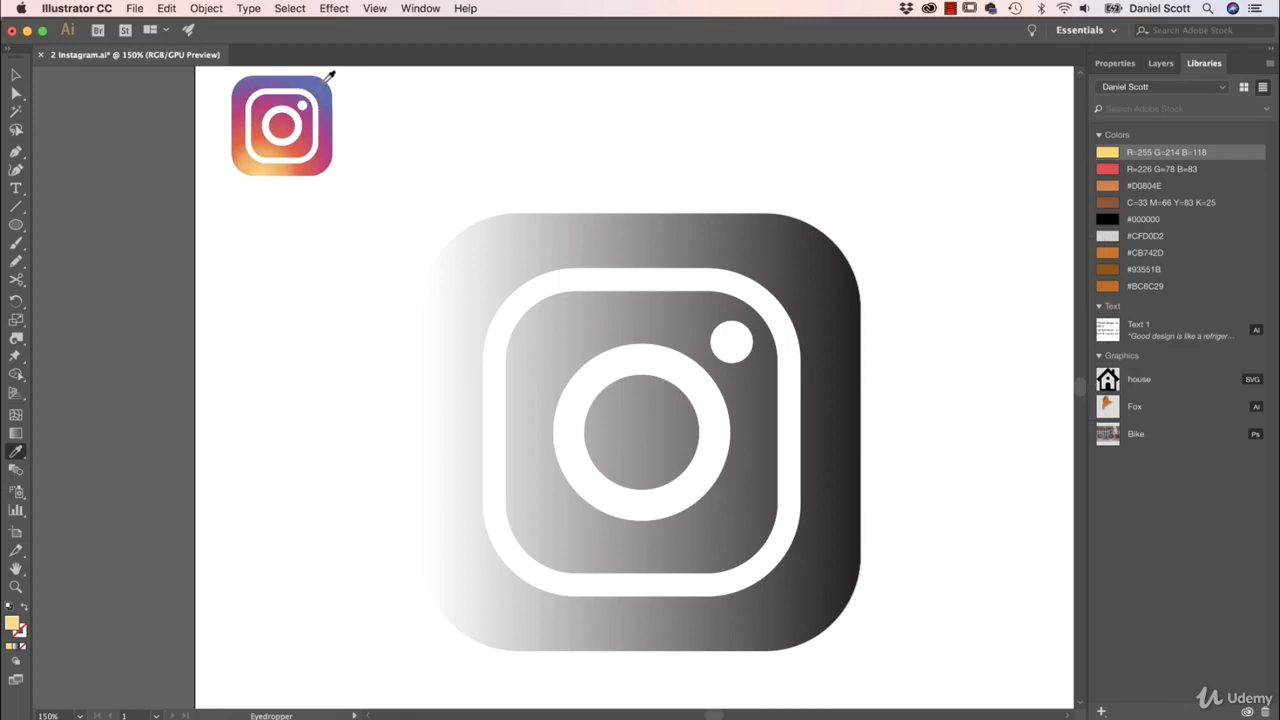
{"action": "left_click", "coordinate": [326, 78]}
{"action": "left_click", "coordinate": [1110, 64]}
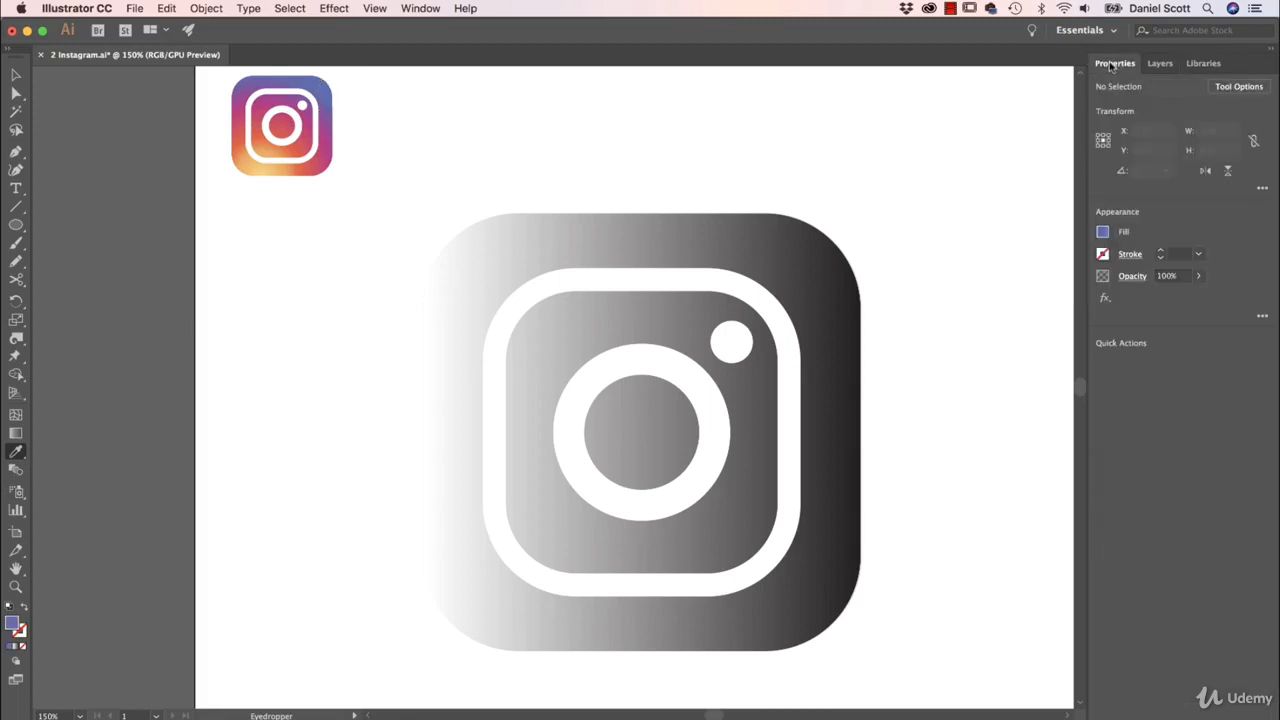
{"action": "left_click", "coordinate": [1103, 233]}
{"action": "left_click", "coordinate": [1063, 411]}
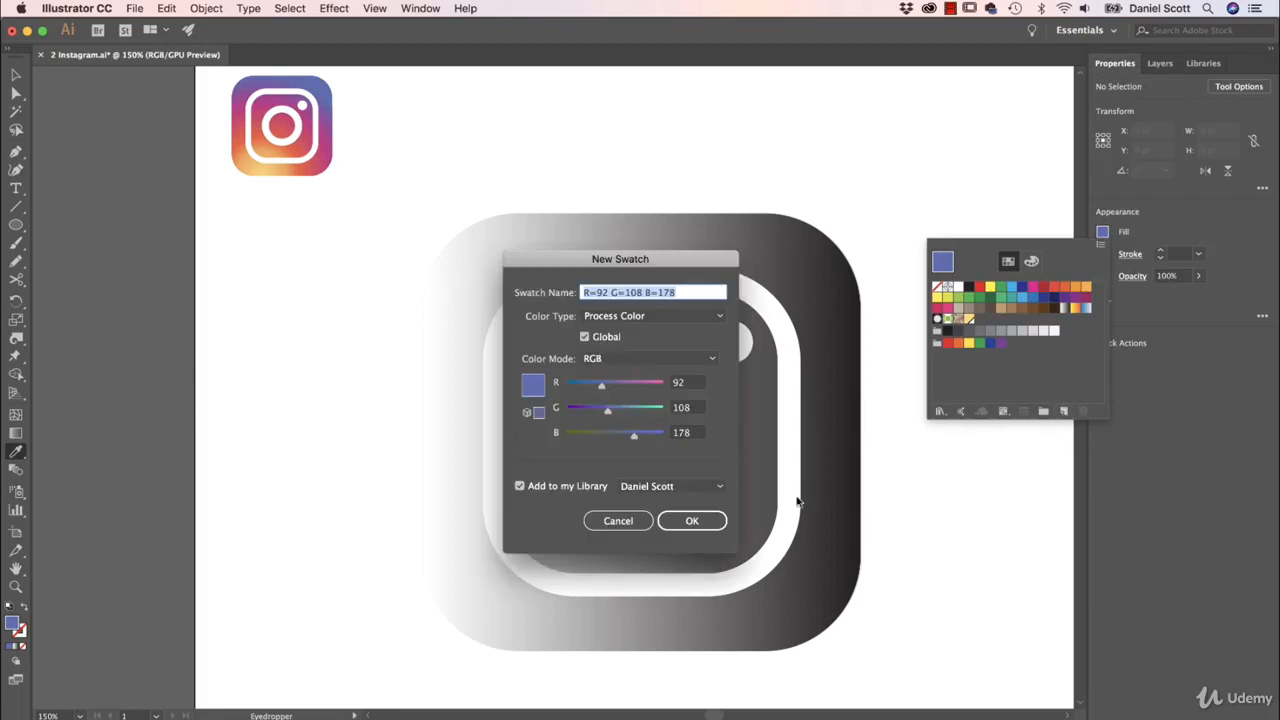
{"action": "left_click", "coordinate": [690, 521]}
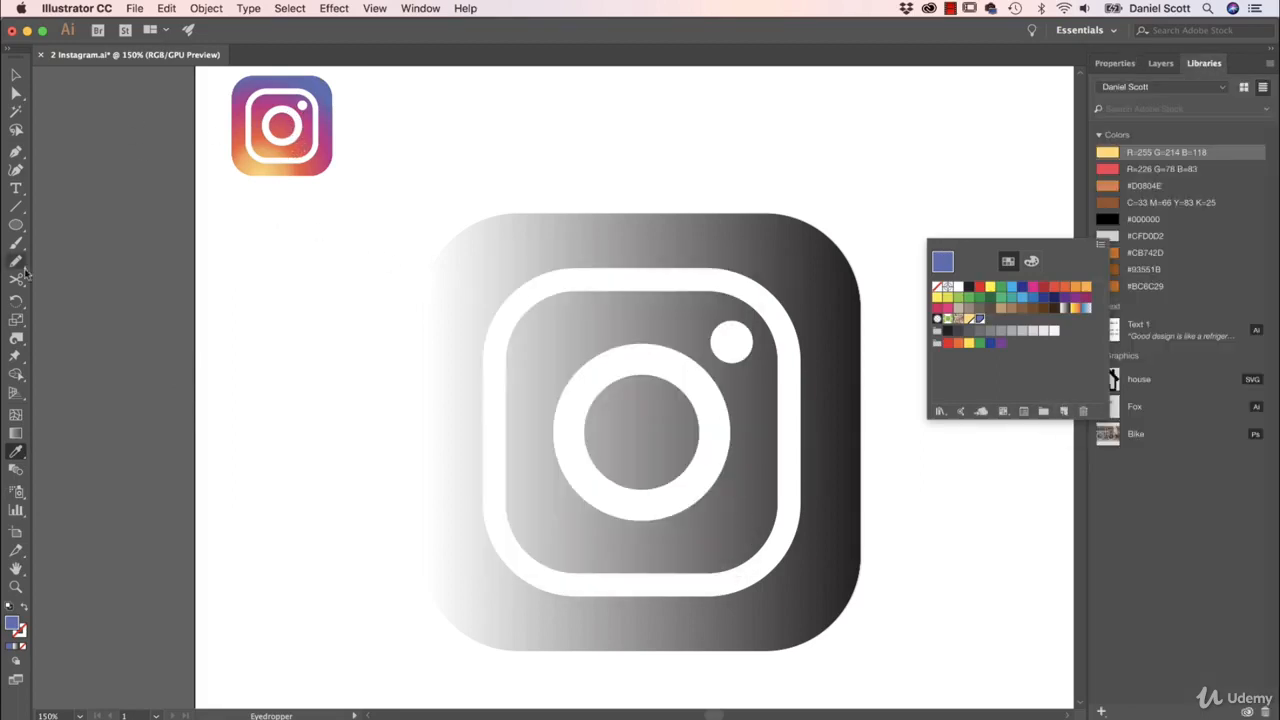
Step: Sample a coral red from the small logo with the Eyedropper and save it as a swatch, R=234 G=86 B=70
{"action": "left_click", "coordinate": [16, 451]}
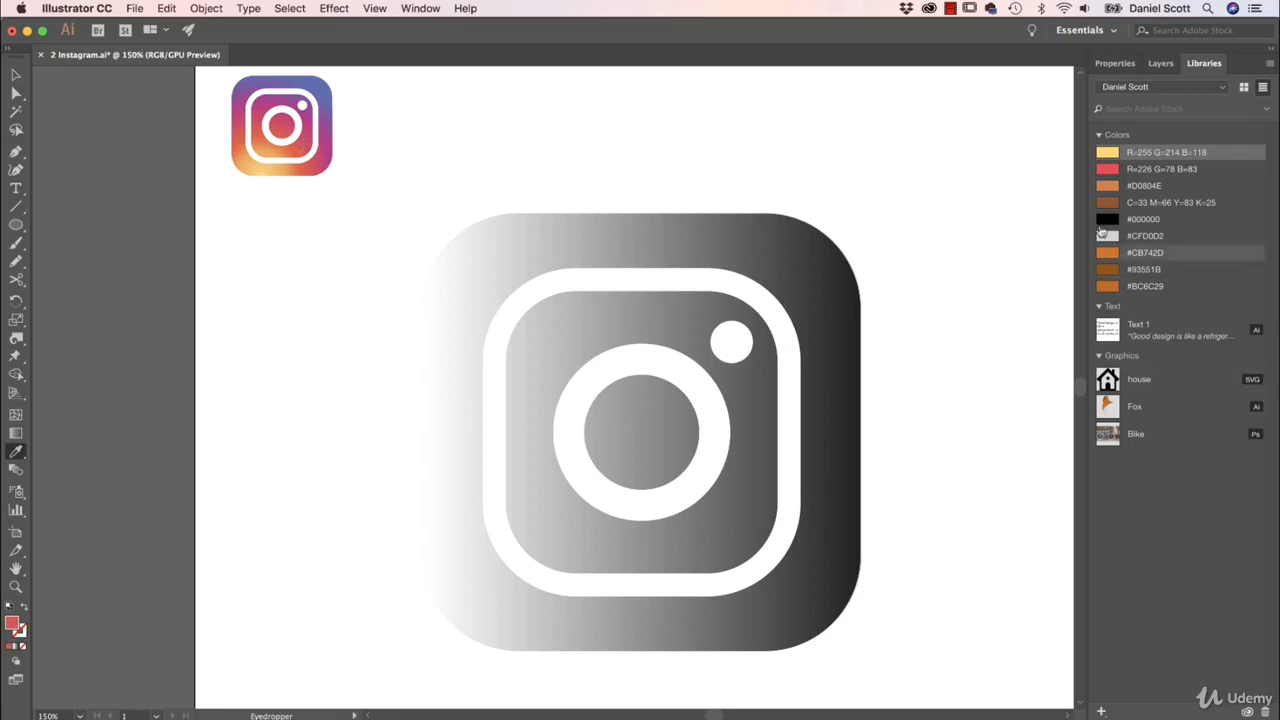
{"action": "left_click", "coordinate": [1117, 63]}
{"action": "left_click", "coordinate": [1103, 232]}
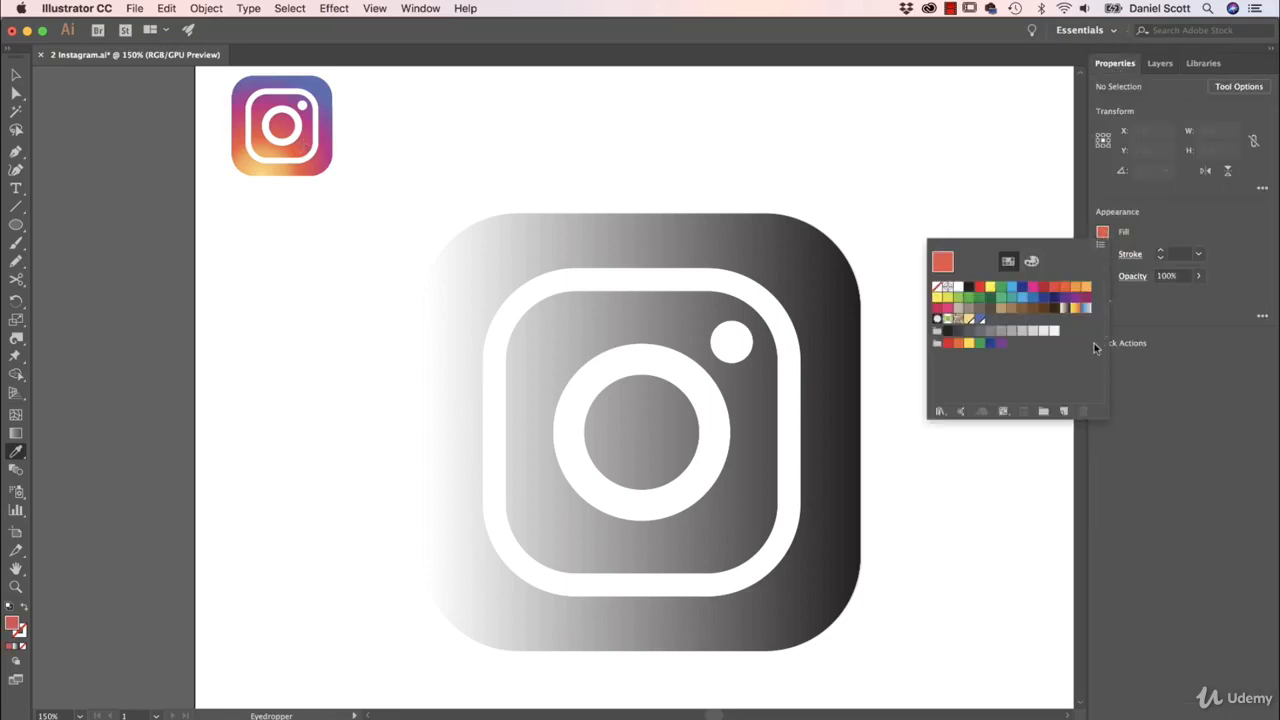
{"action": "left_click", "coordinate": [1064, 411]}
{"action": "left_click", "coordinate": [691, 521]}
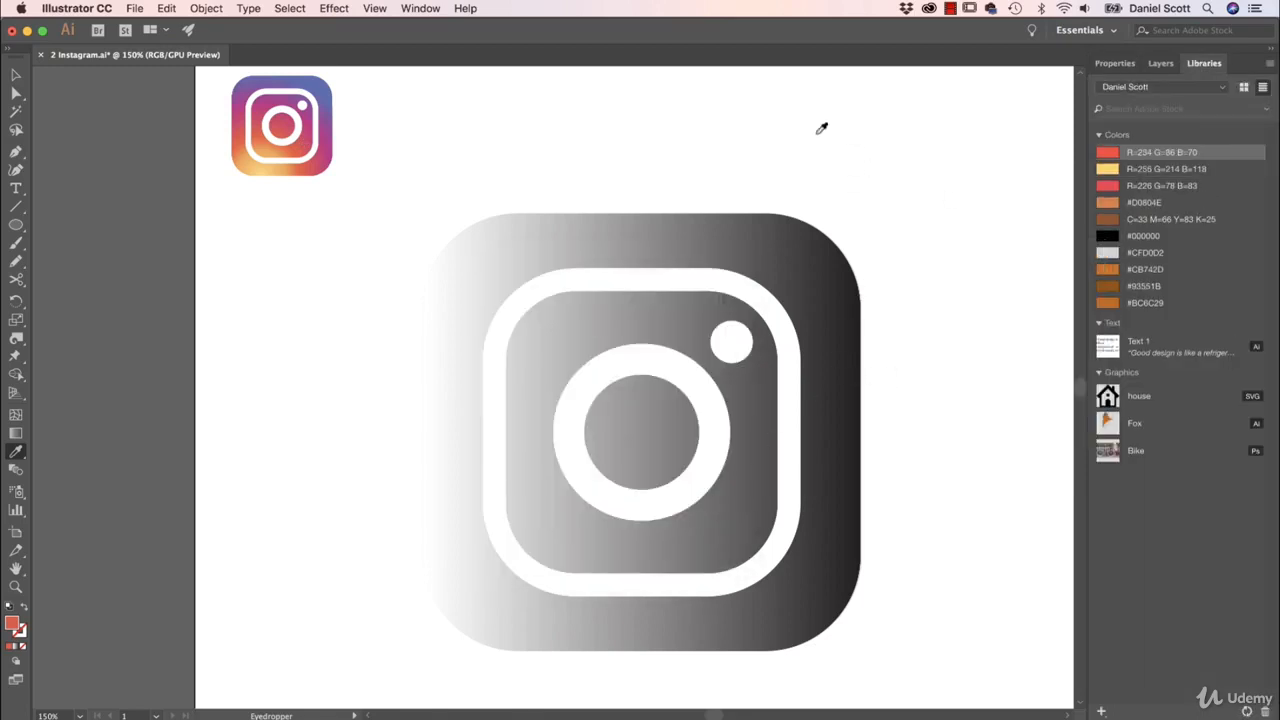
Step: Select the outer rounded square and change its gradient from linear to Radial, keeping the gradient settings clear of the artwork
{"action": "key", "text": "v"}
{"action": "left_click", "coordinate": [808, 296]}
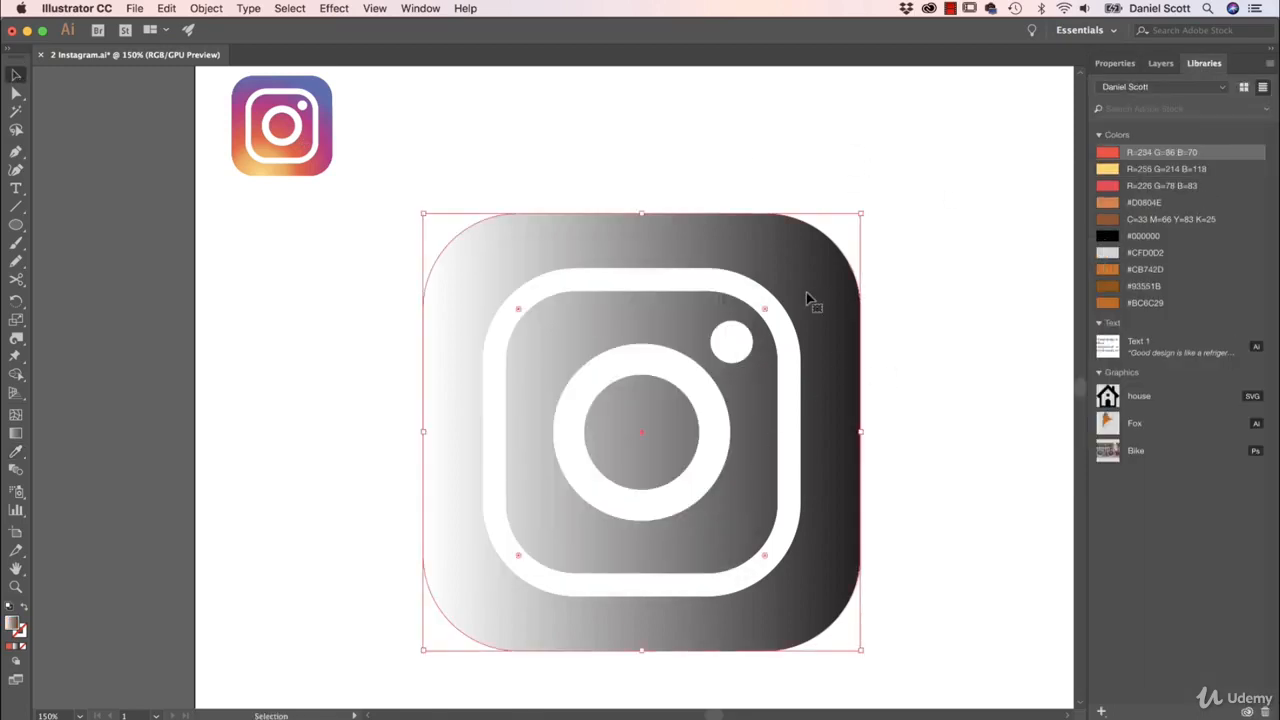
{"action": "left_click", "coordinate": [418, 7]}
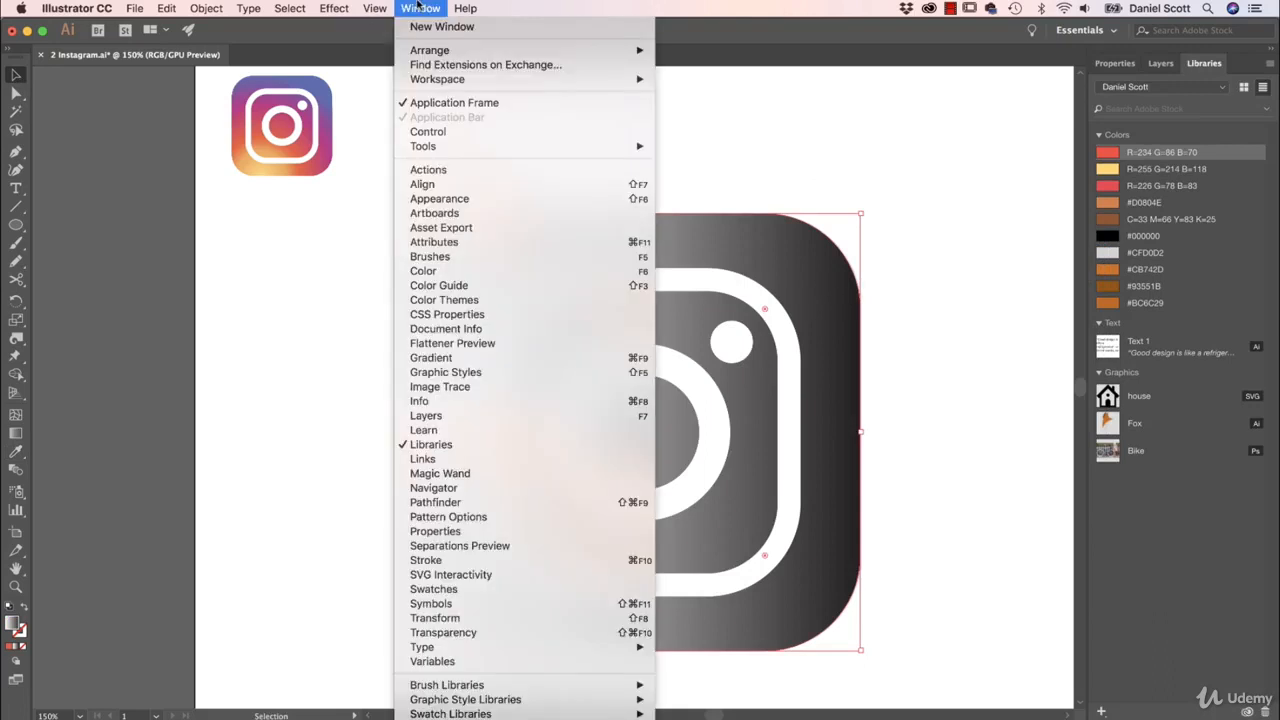
{"action": "left_click", "coordinate": [465, 358]}
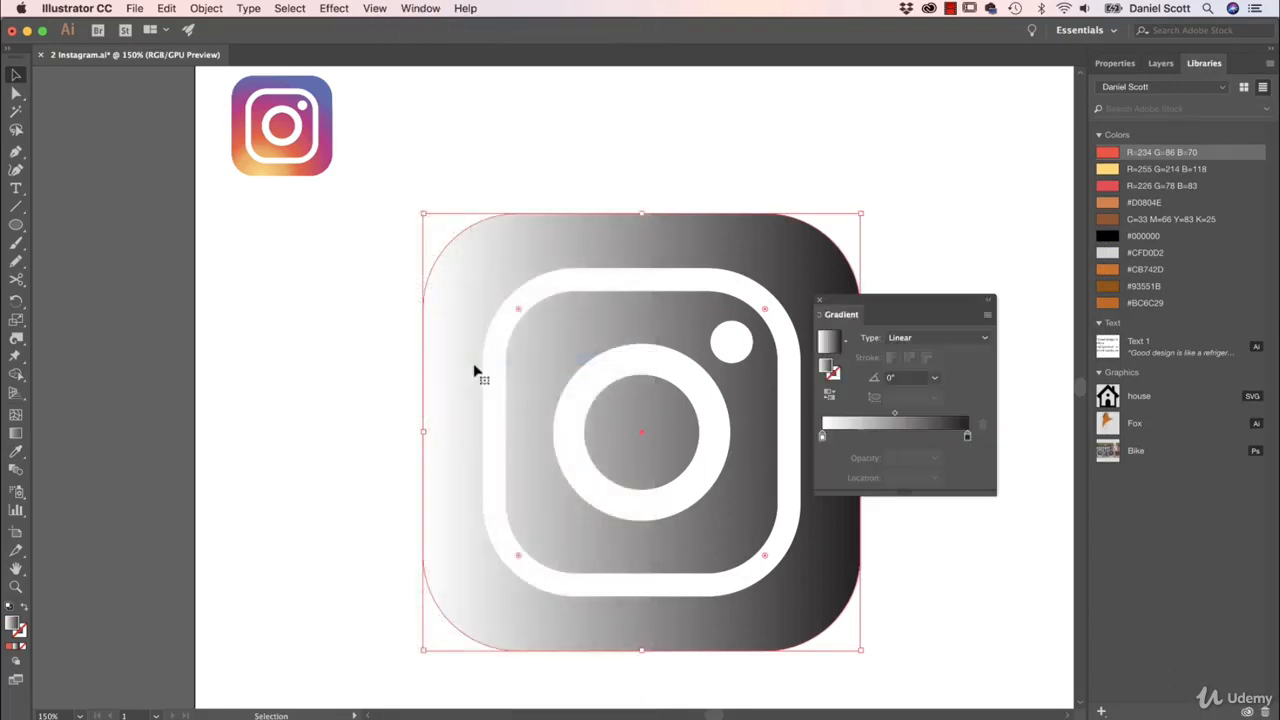
{"action": "left_click", "coordinate": [920, 338]}
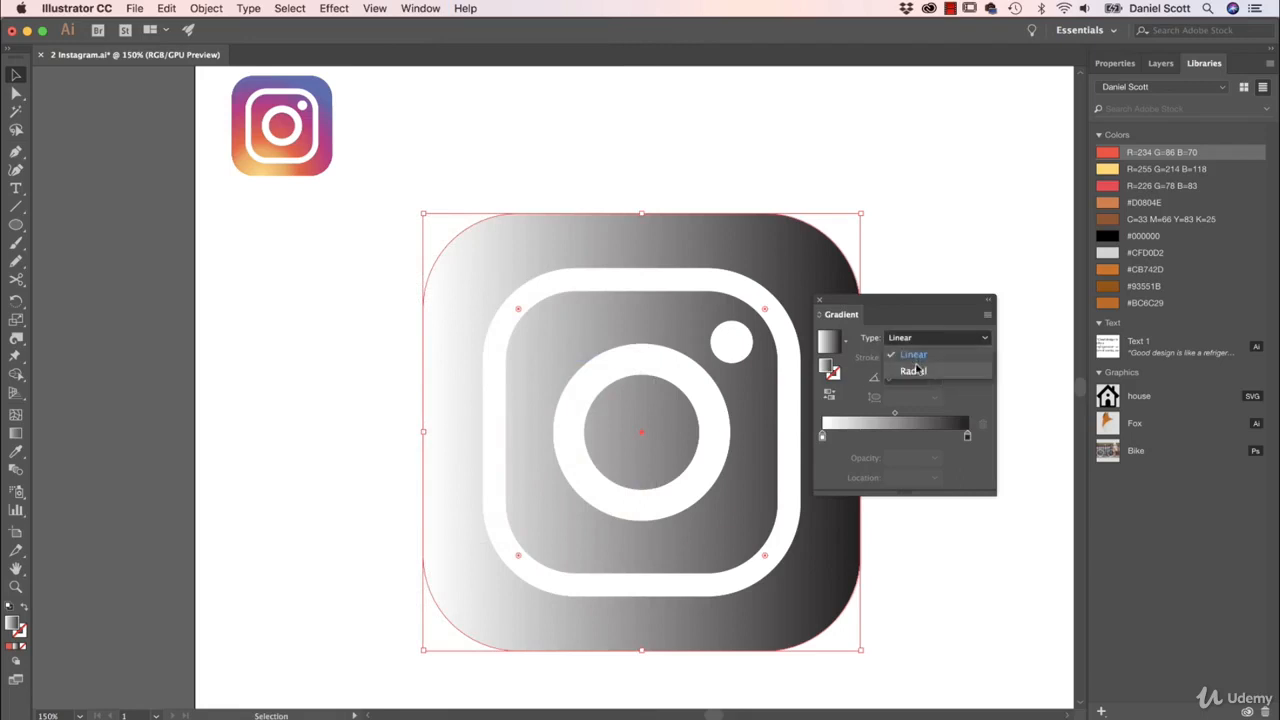
{"action": "left_click", "coordinate": [914, 370]}
{"action": "left_click_drag", "start_coordinate": [922, 298], "coordinate": [985, 112]}
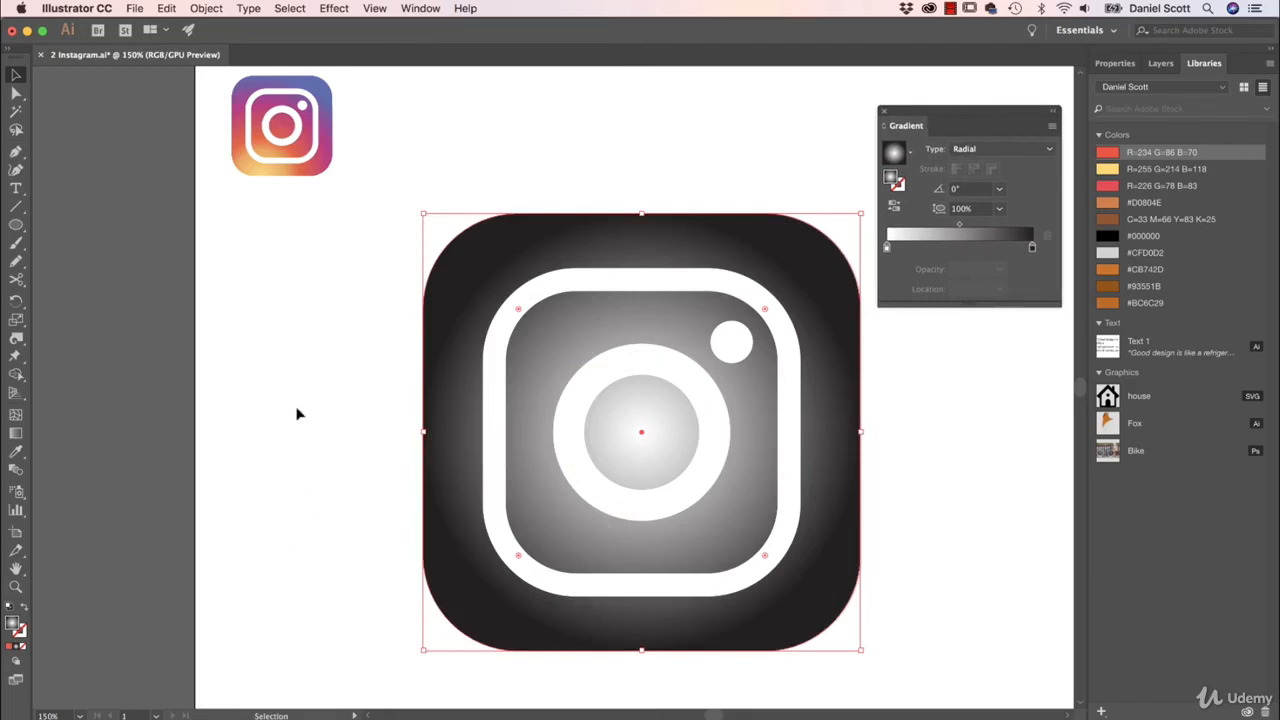
Step: Move the radial gradient's centre to the square's lower-left area near the bottom edge and extend its radius past the square's right side
{"action": "left_click", "coordinate": [16, 433]}
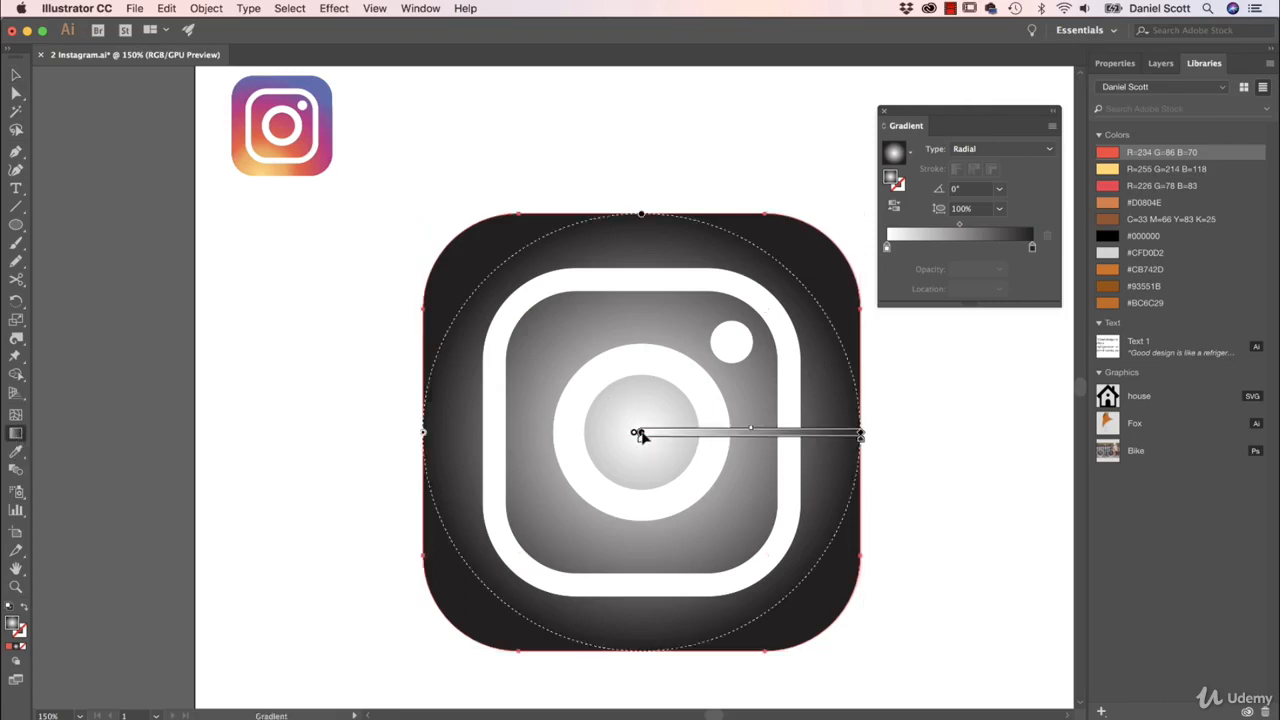
{"action": "left_click_drag", "start_coordinate": [641, 435], "coordinate": [575, 525]}
{"action": "left_click_drag", "start_coordinate": [556, 572], "coordinate": [555, 620]}
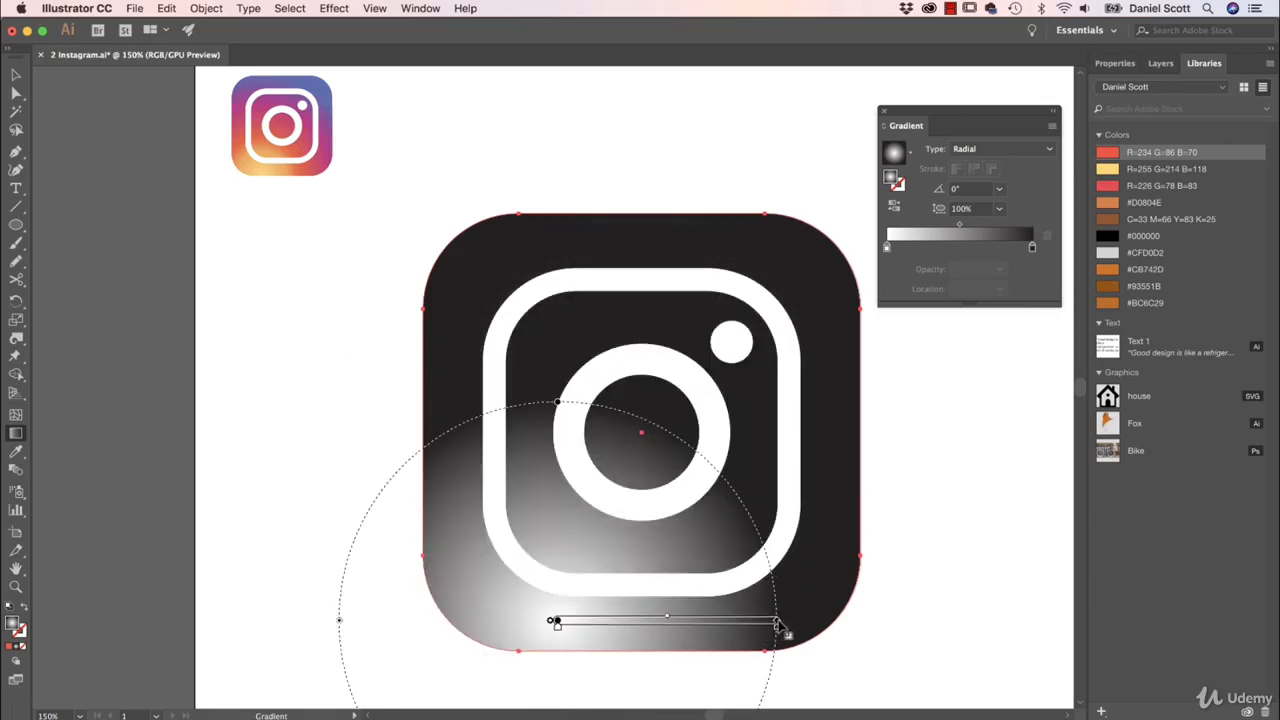
{"action": "left_click_drag", "start_coordinate": [778, 621], "coordinate": [966, 634]}
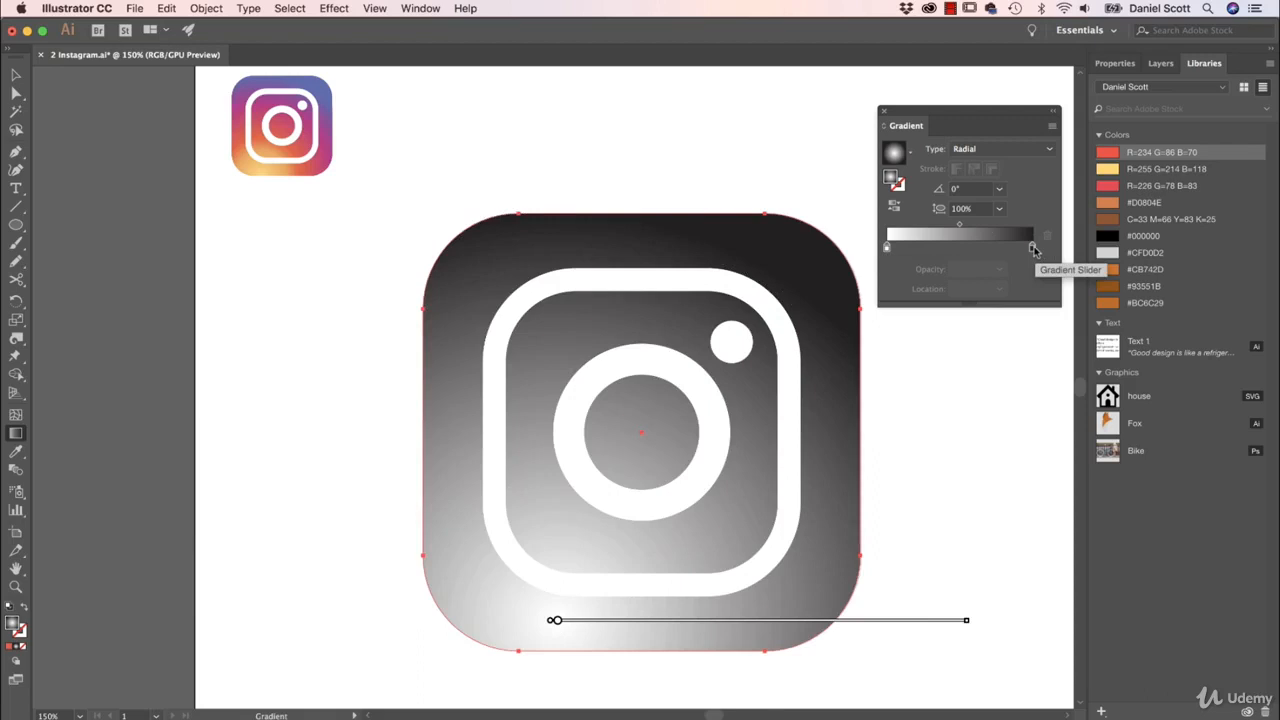
Step: Colour the gradient's start stop with the saved light yellow swatch and its end stop with the saved blue swatch
{"action": "left_click", "coordinate": [887, 248]}
{"action": "double_click", "coordinate": [887, 248]}
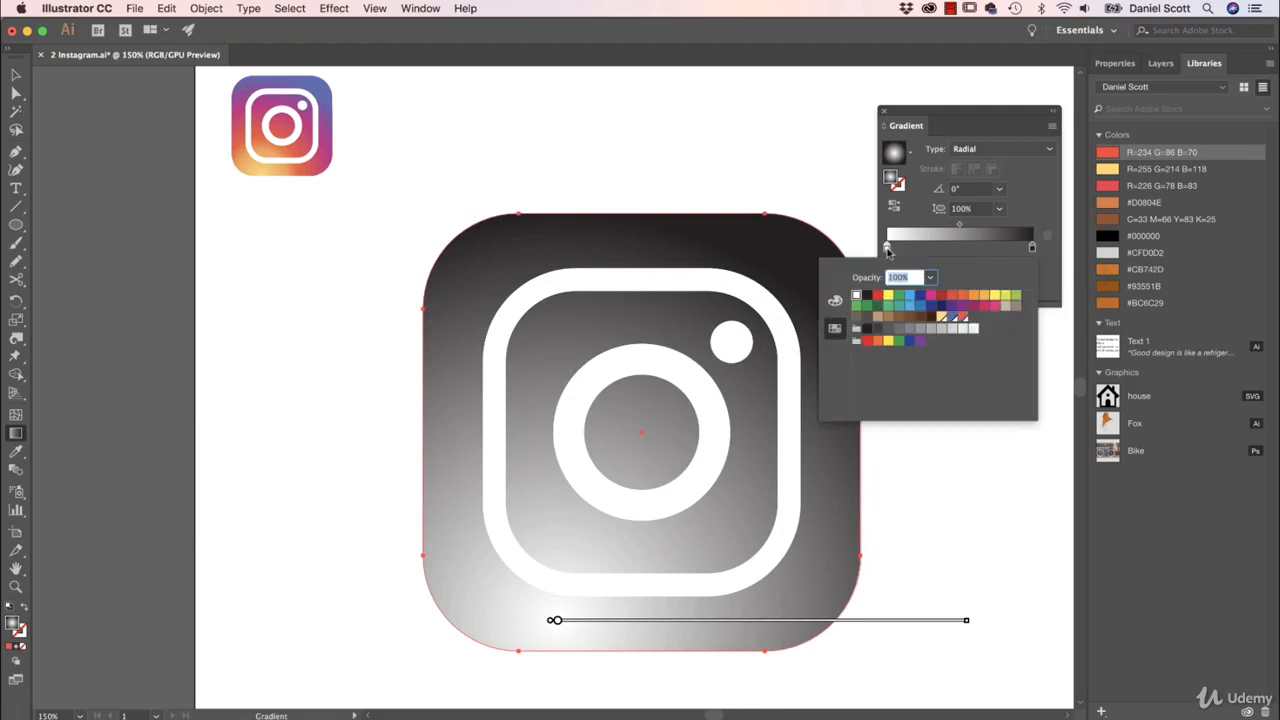
{"action": "left_click", "coordinate": [941, 318]}
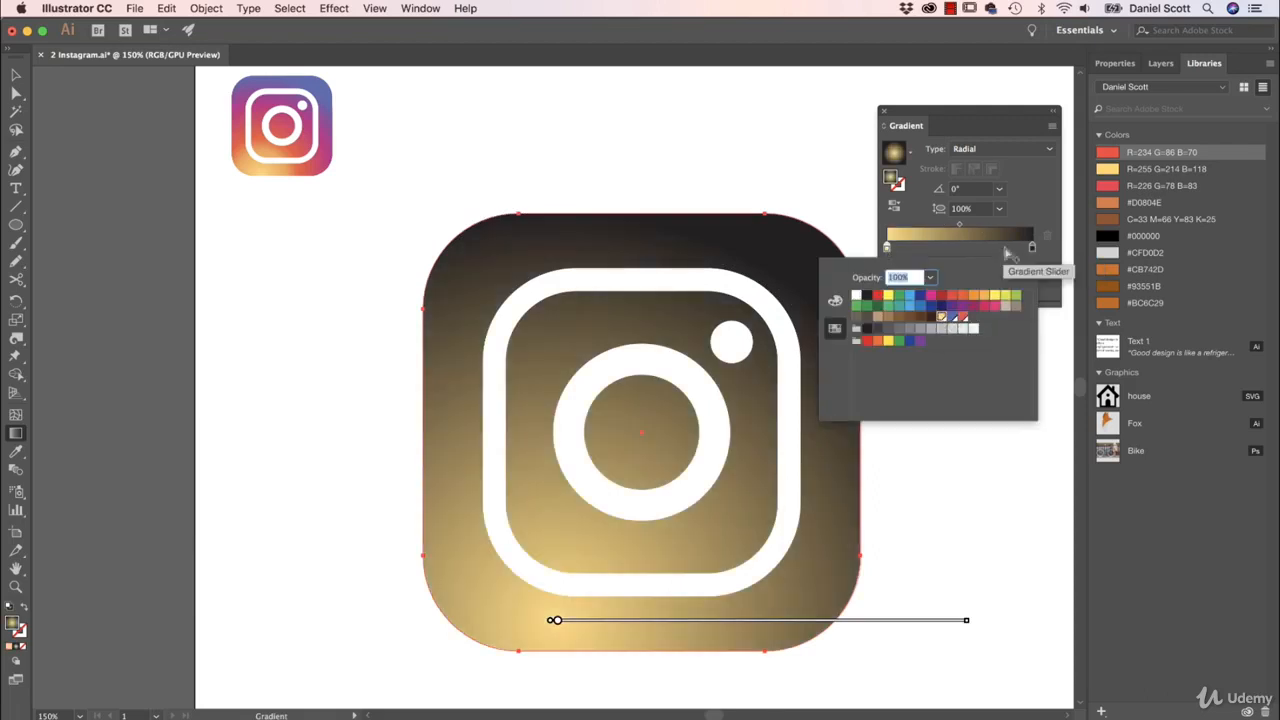
{"action": "left_click", "coordinate": [1036, 247]}
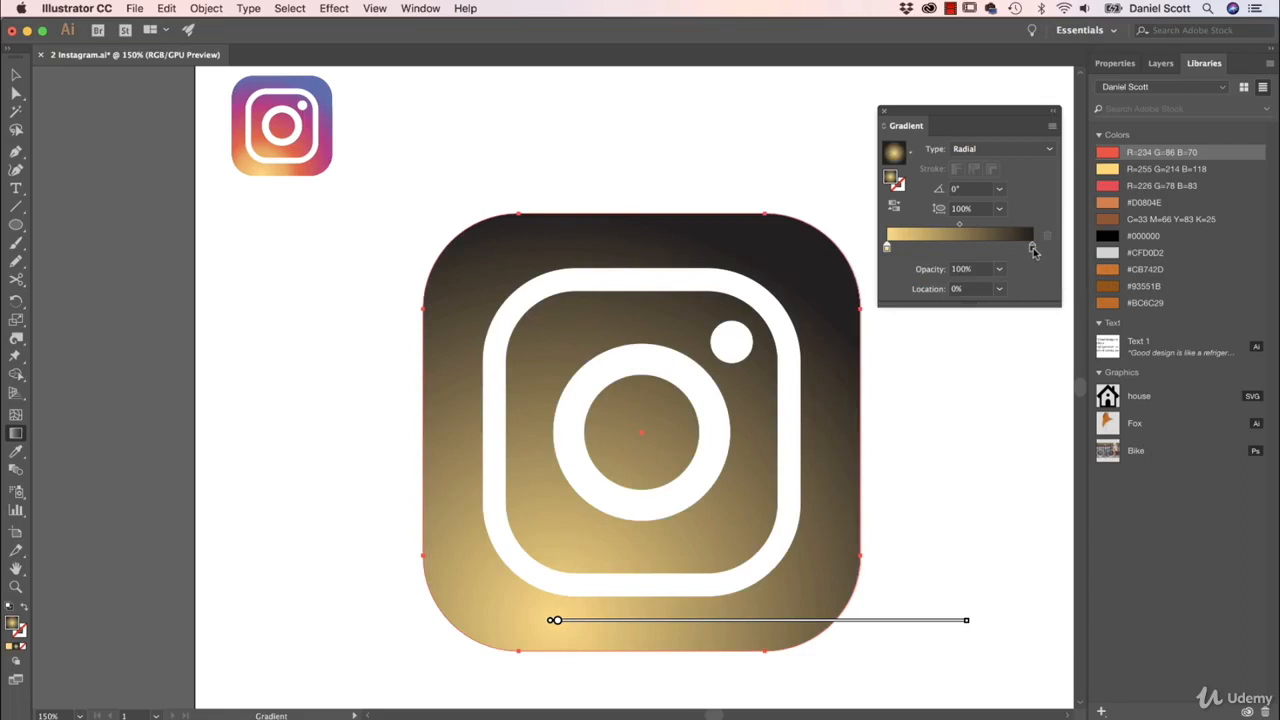
{"action": "double_click", "coordinate": [1034, 248]}
{"action": "left_click", "coordinate": [952, 318]}
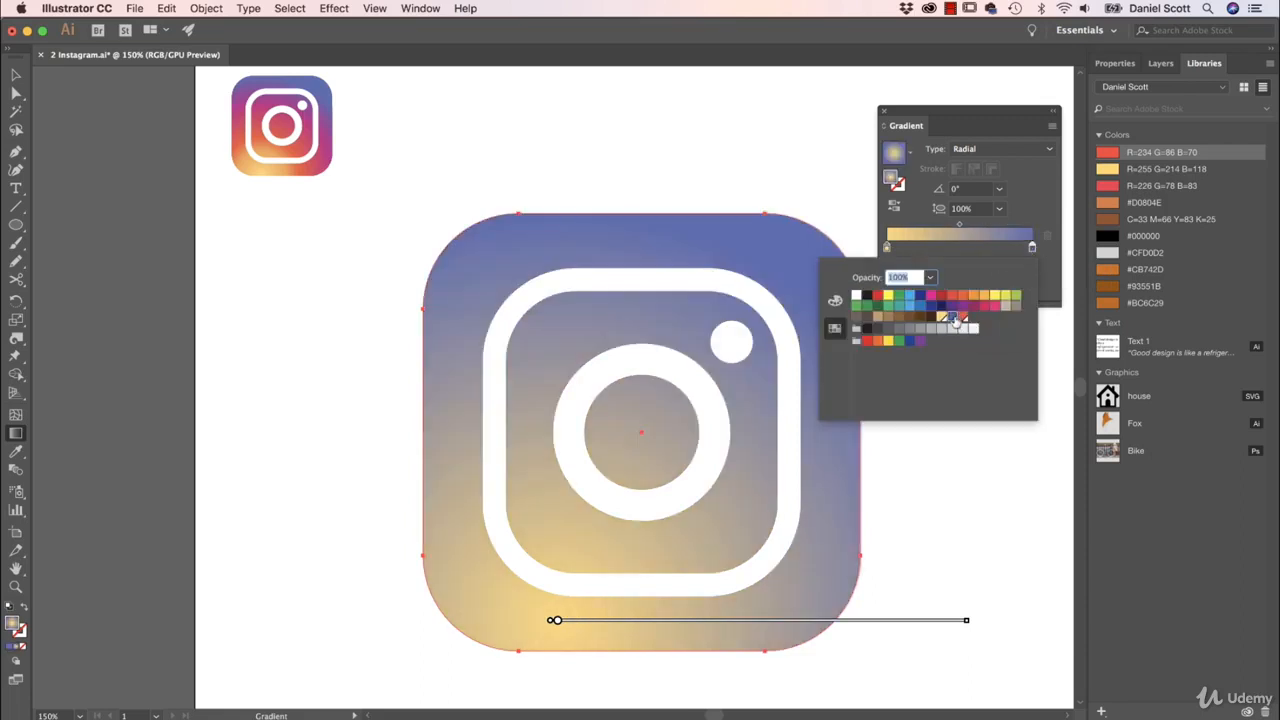
{"action": "left_click", "coordinate": [1033, 211]}
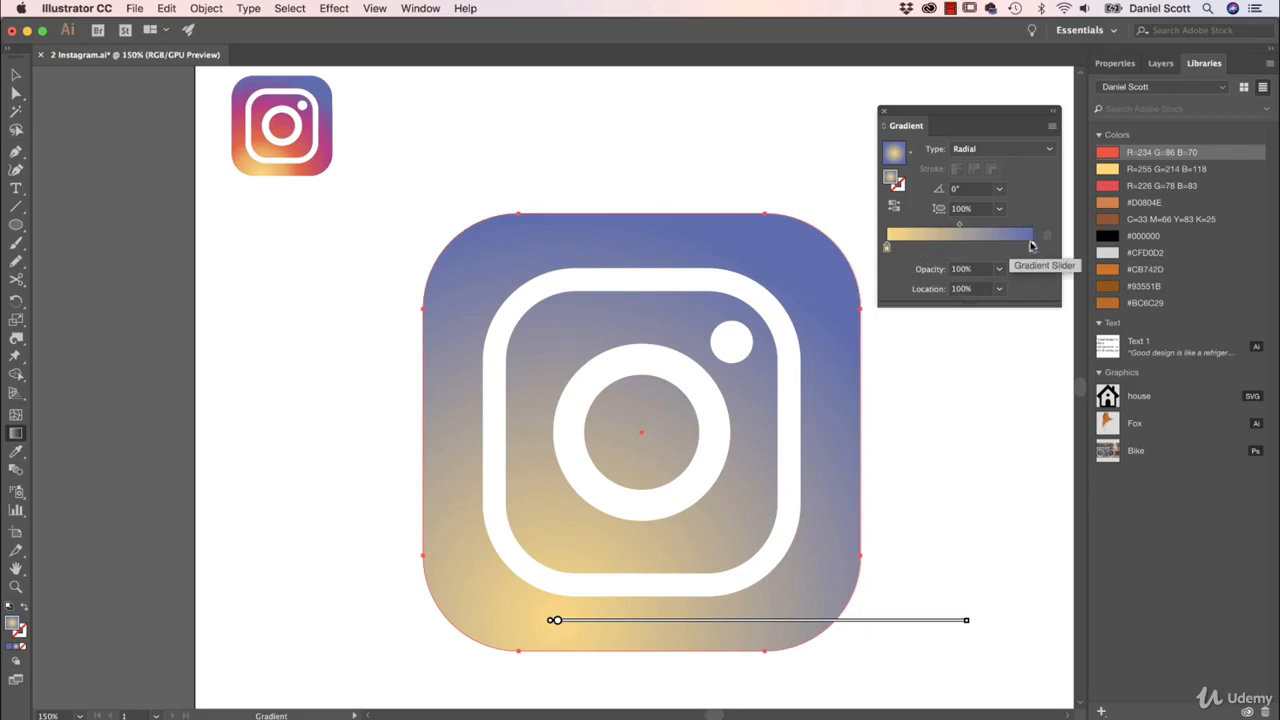
Step: Add a middle gradient stop at about 50%, colour it with the saved coral red swatch, and deselect the square
{"action": "left_click", "coordinate": [961, 249]}
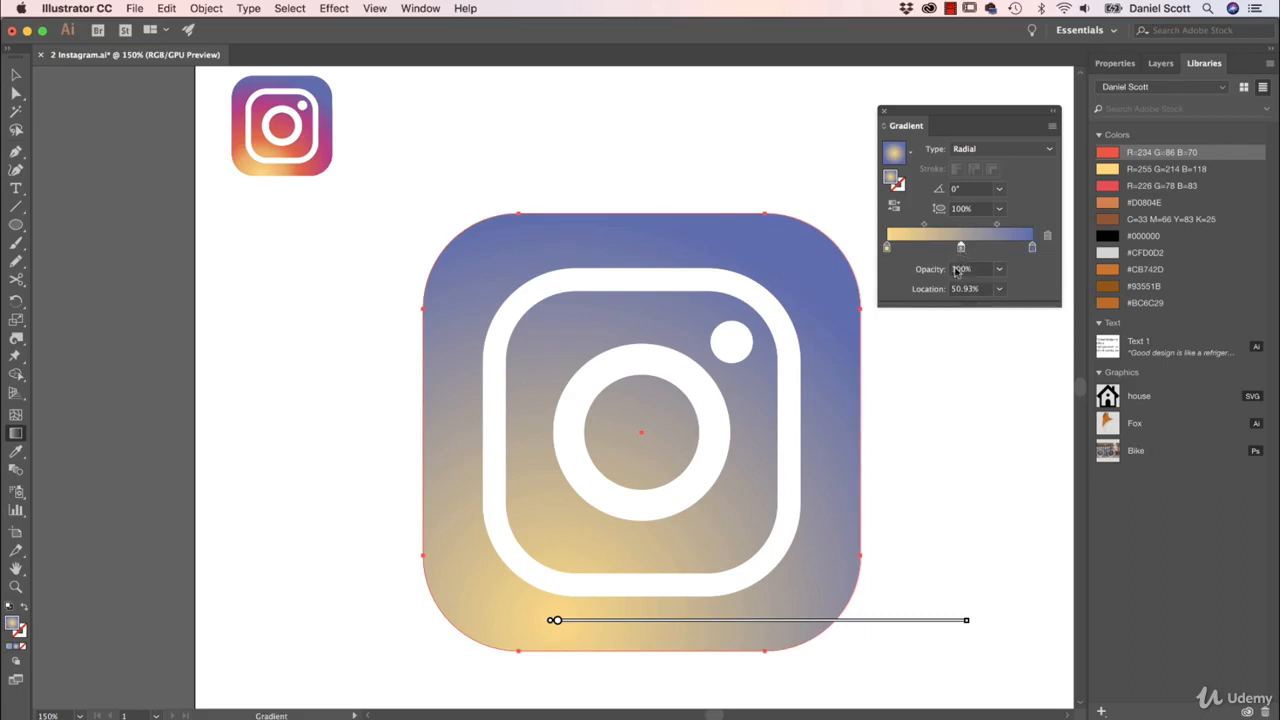
{"action": "left_click_drag", "start_coordinate": [961, 249], "coordinate": [958, 325]}
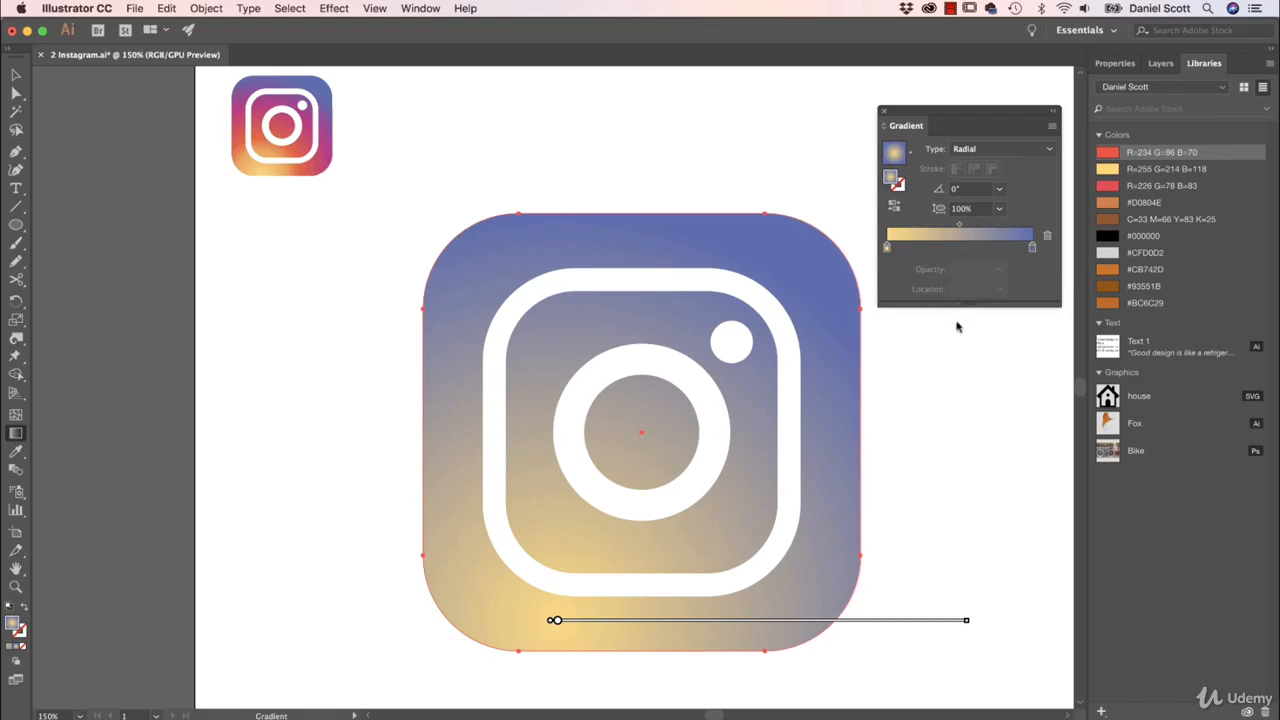
{"action": "left_click", "coordinate": [959, 247]}
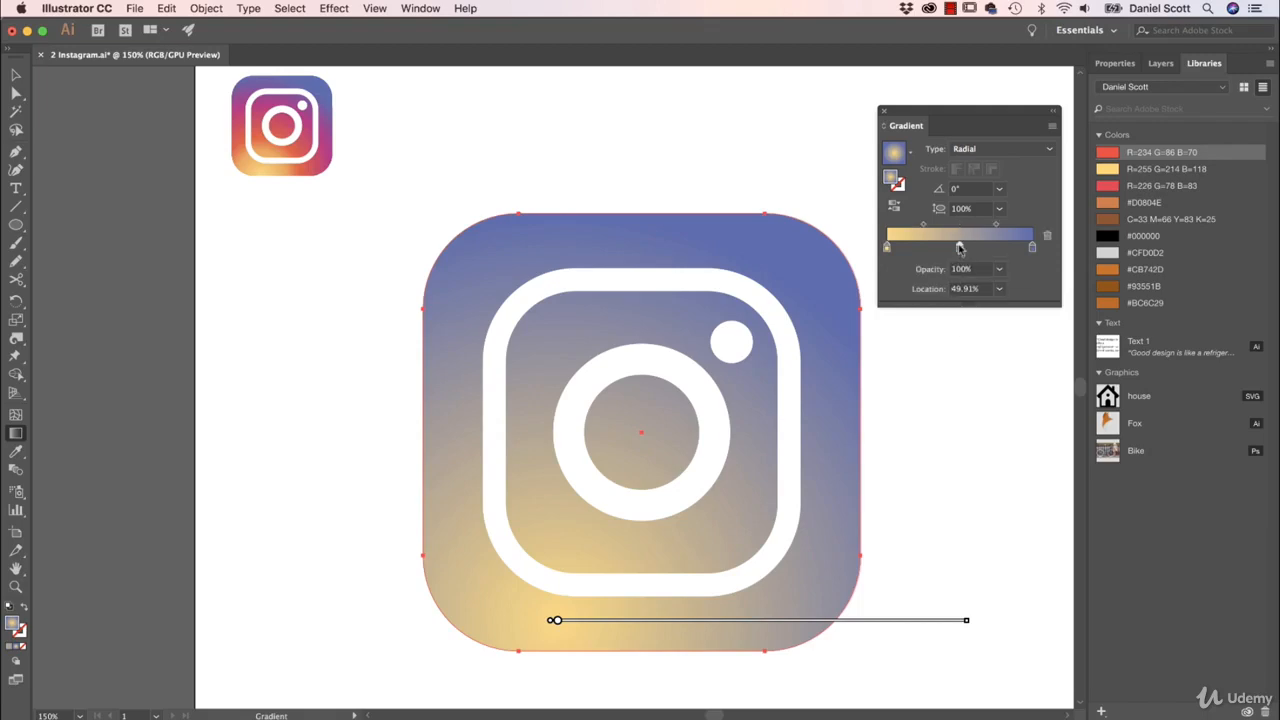
{"action": "double_click", "coordinate": [960, 248]}
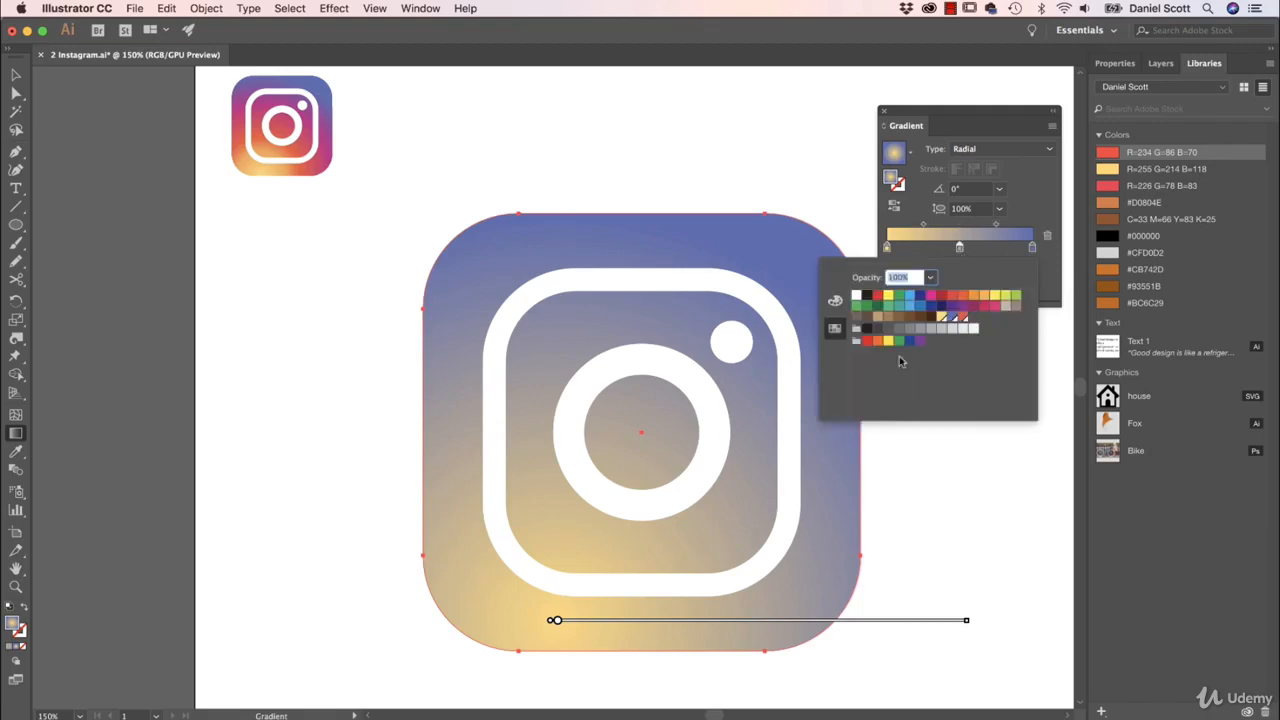
{"action": "left_click", "coordinate": [962, 318]}
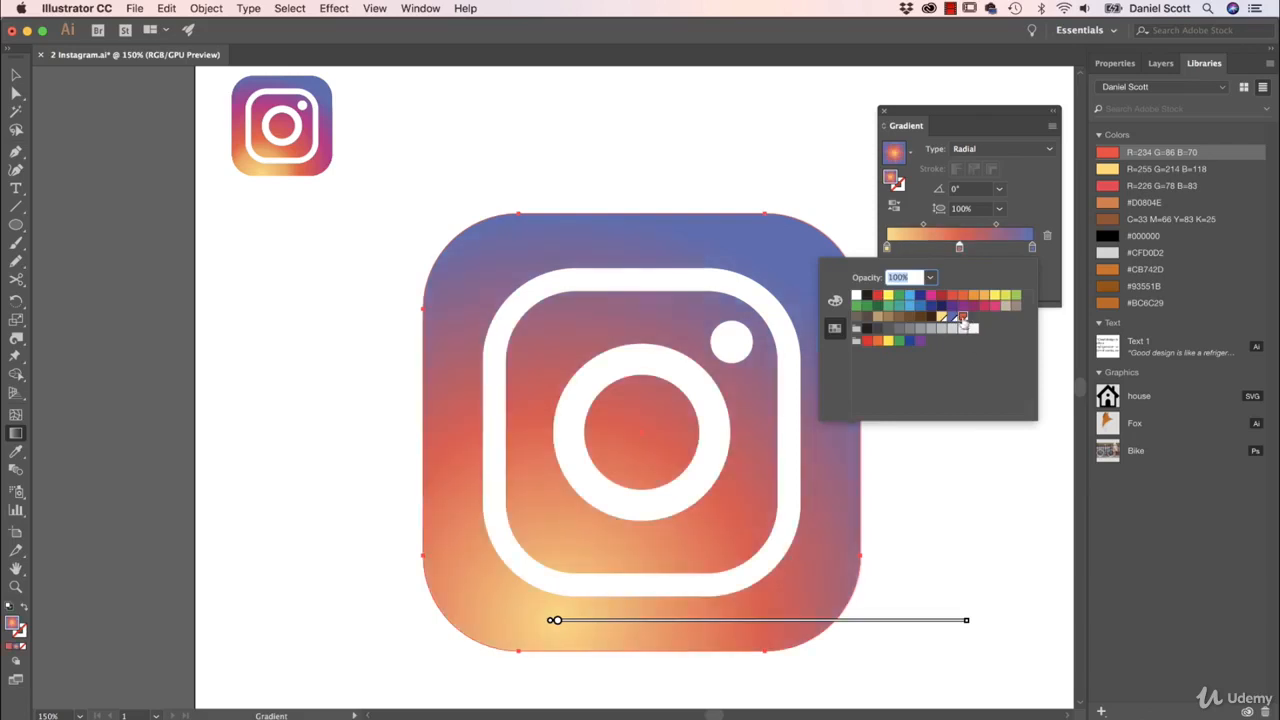
{"action": "left_click", "coordinate": [977, 455]}
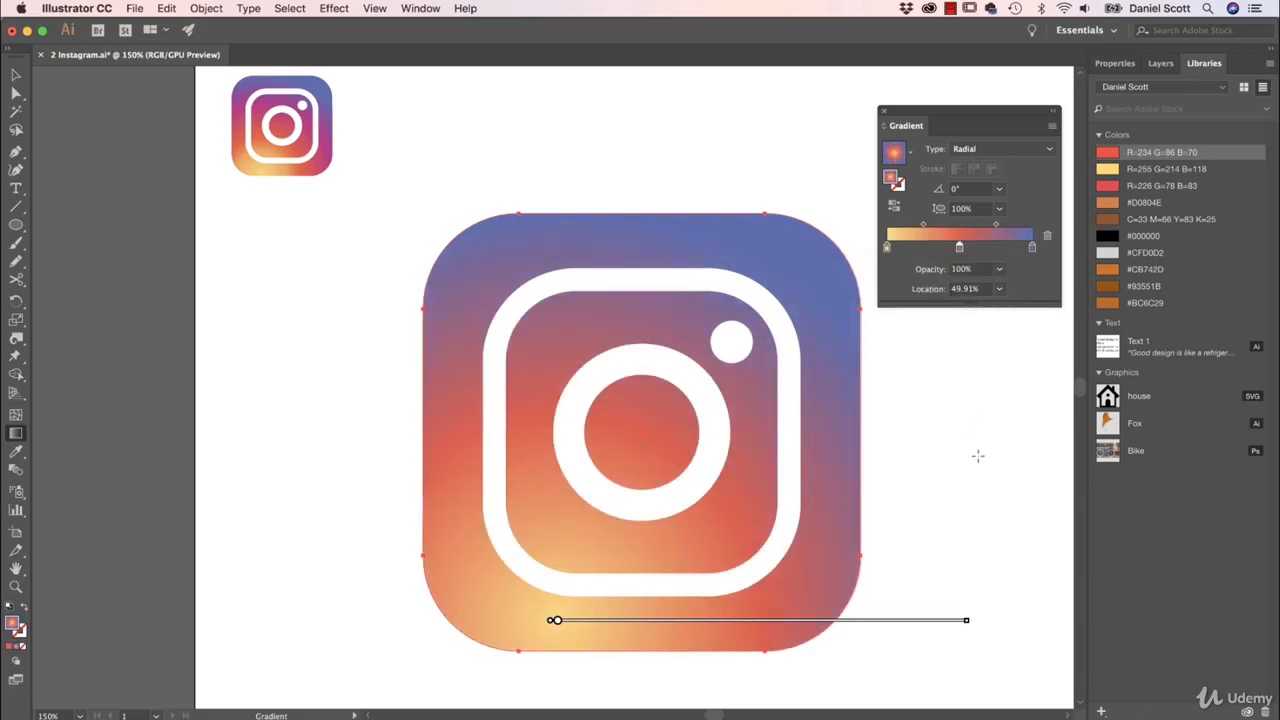
{"action": "left_click", "coordinate": [16, 75]}
{"action": "left_click", "coordinate": [125, 187]}
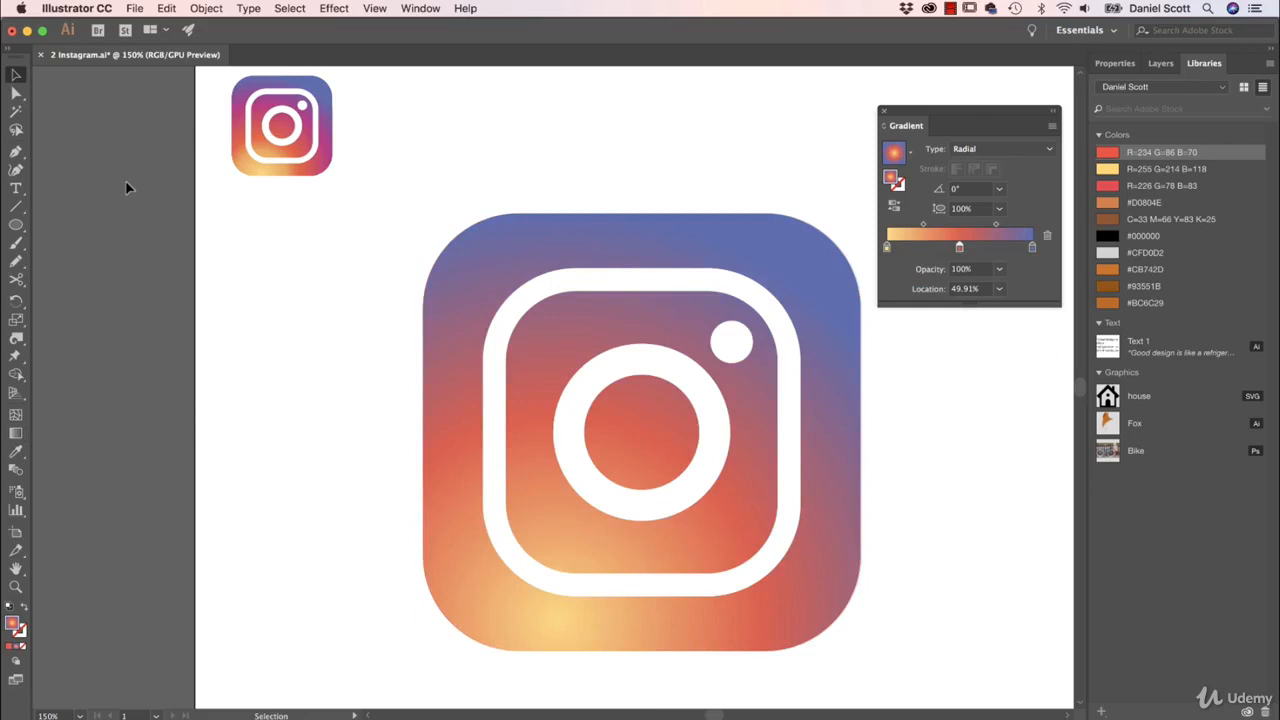